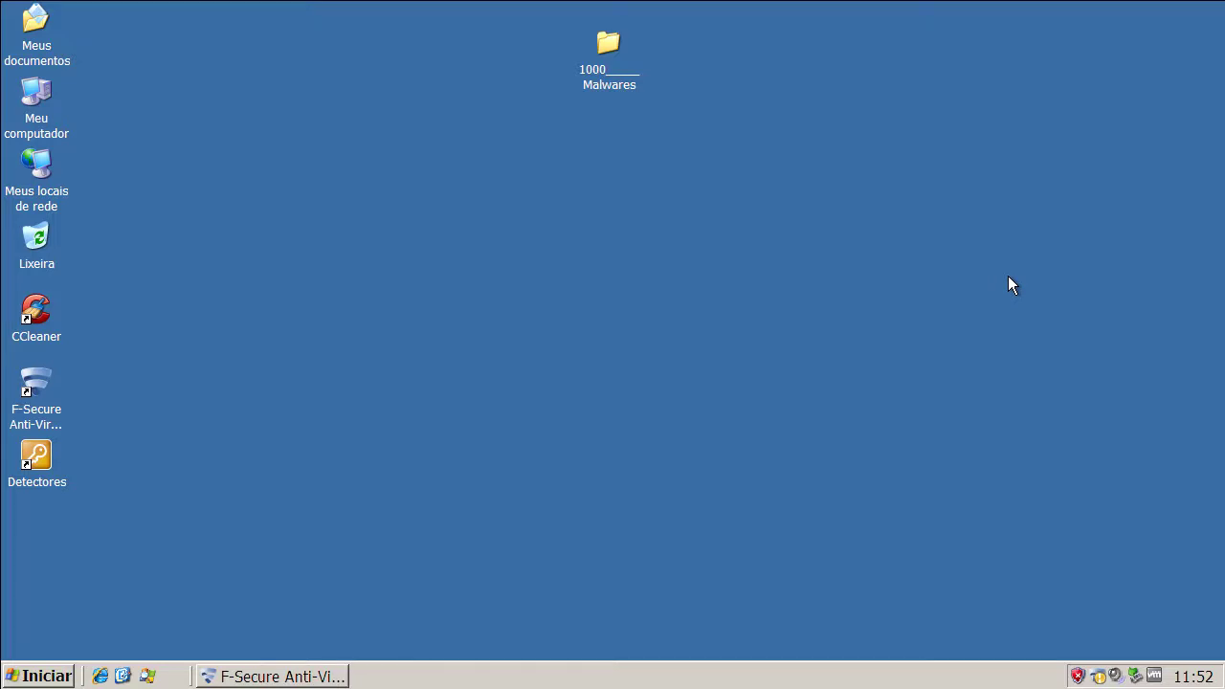
Check the installed product version in the F-Secure Anti-Virus 2011 about information and close it.
{"action": "mouse_move", "coordinate": [1099, 672]}
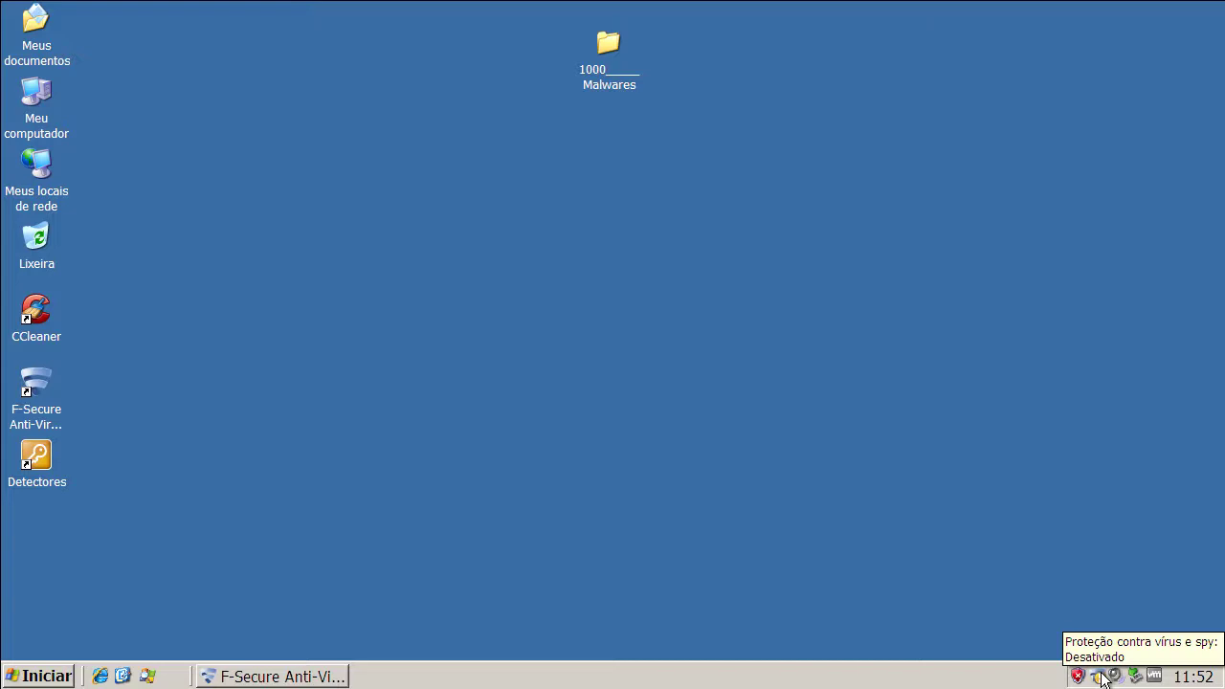
{"action": "right_click", "coordinate": [1102, 678]}
{"action": "left_click", "coordinate": [1049, 660]}
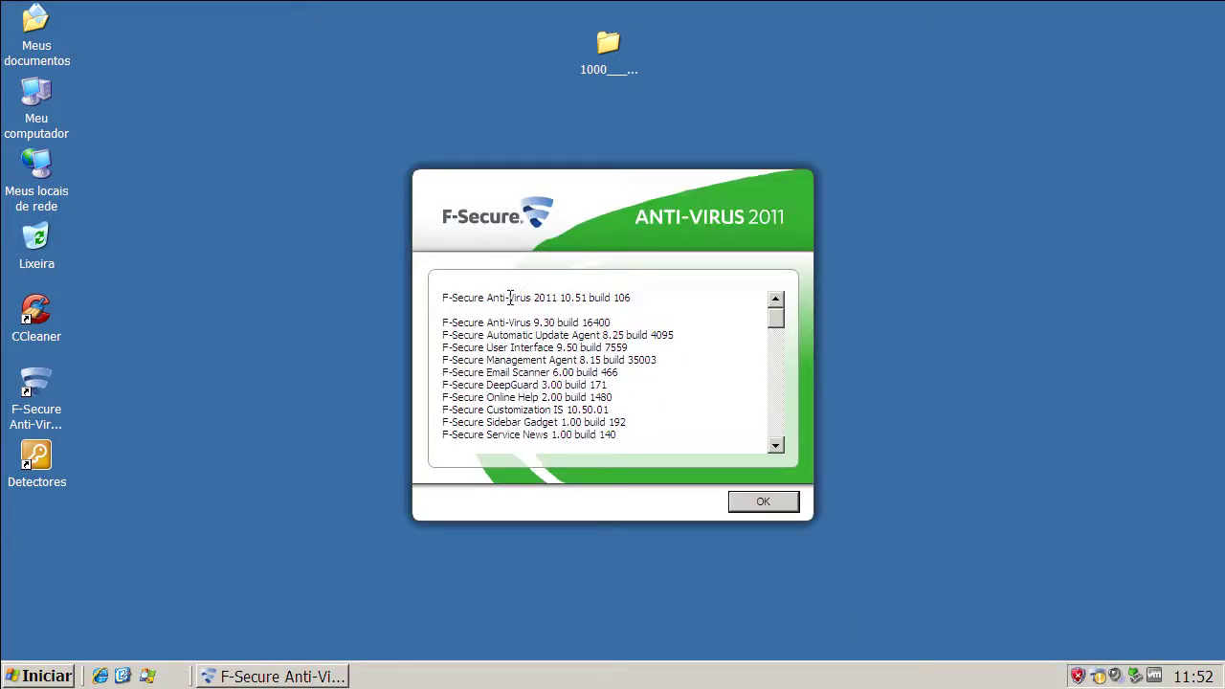
{"action": "left_click_drag", "start_coordinate": [443, 298], "coordinate": [587, 299]}
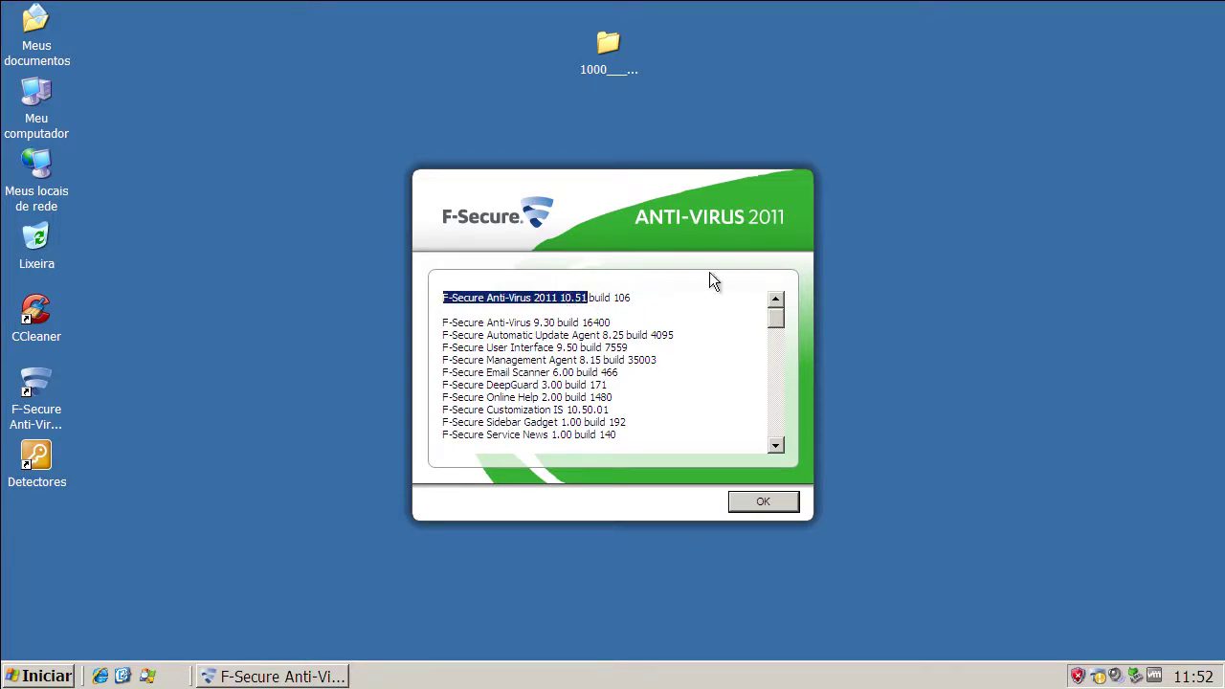
{"action": "left_click", "coordinate": [768, 506]}
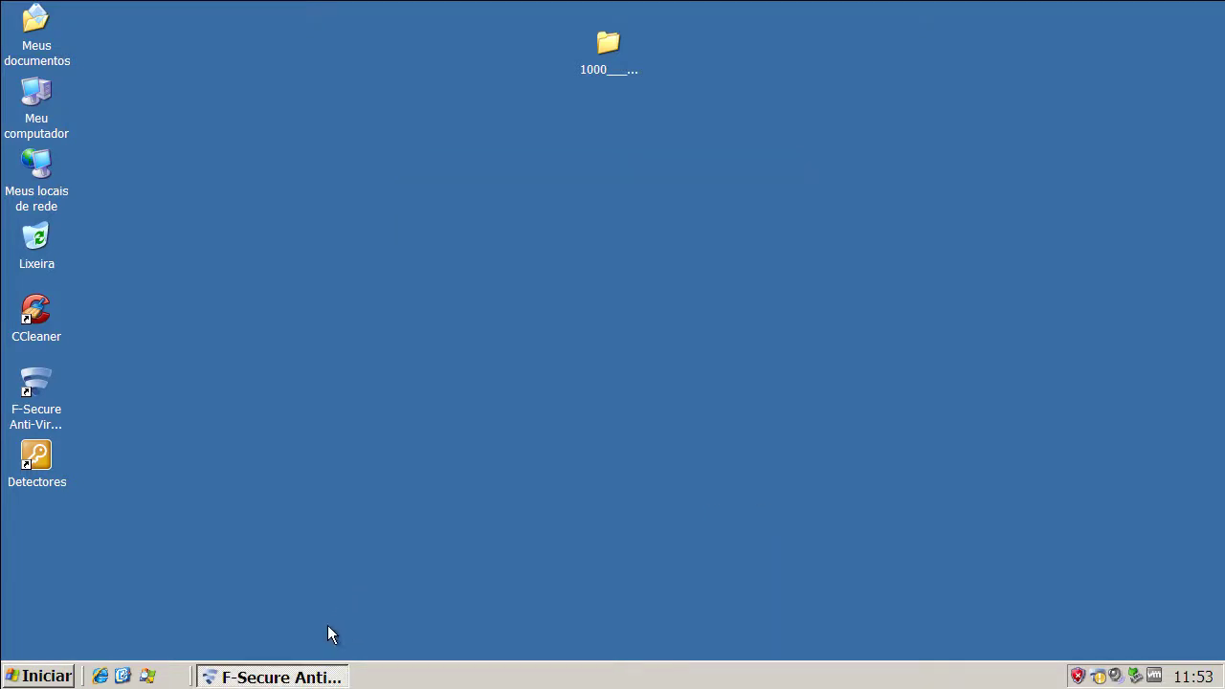
Bring up the F-Secure Anti-Virus main window to check the protection status, and minimize it.
{"action": "left_click", "coordinate": [322, 676]}
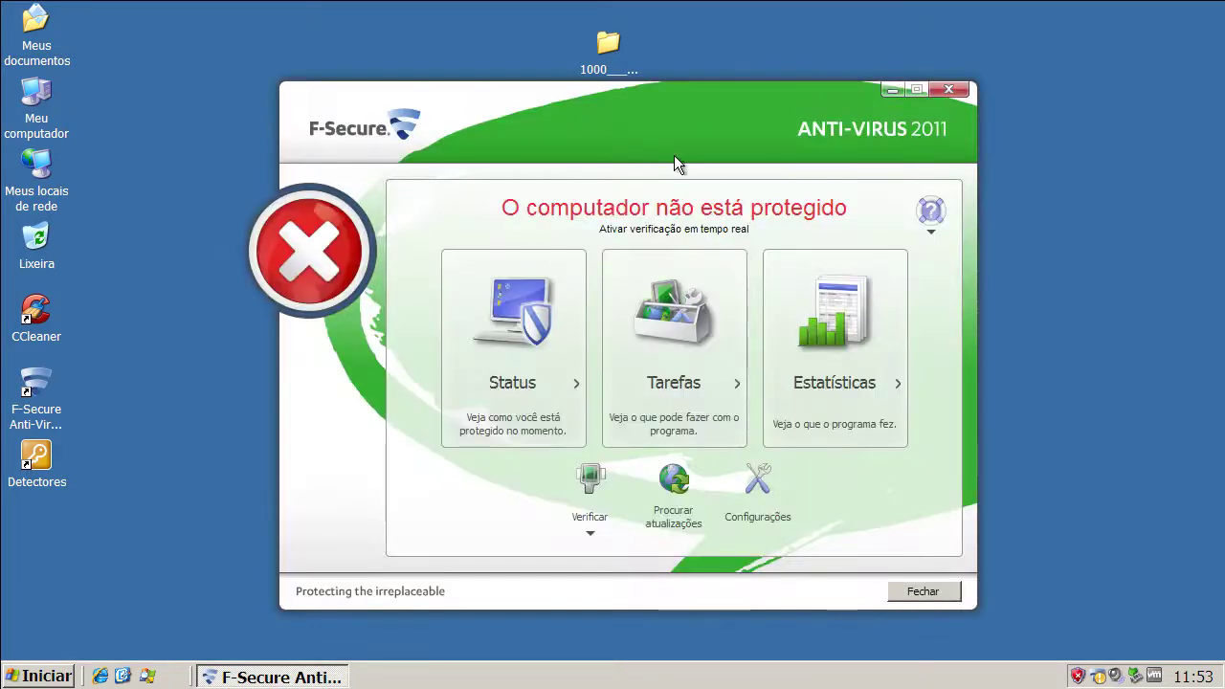
{"action": "left_click_drag", "start_coordinate": [669, 132], "coordinate": [658, 89]}
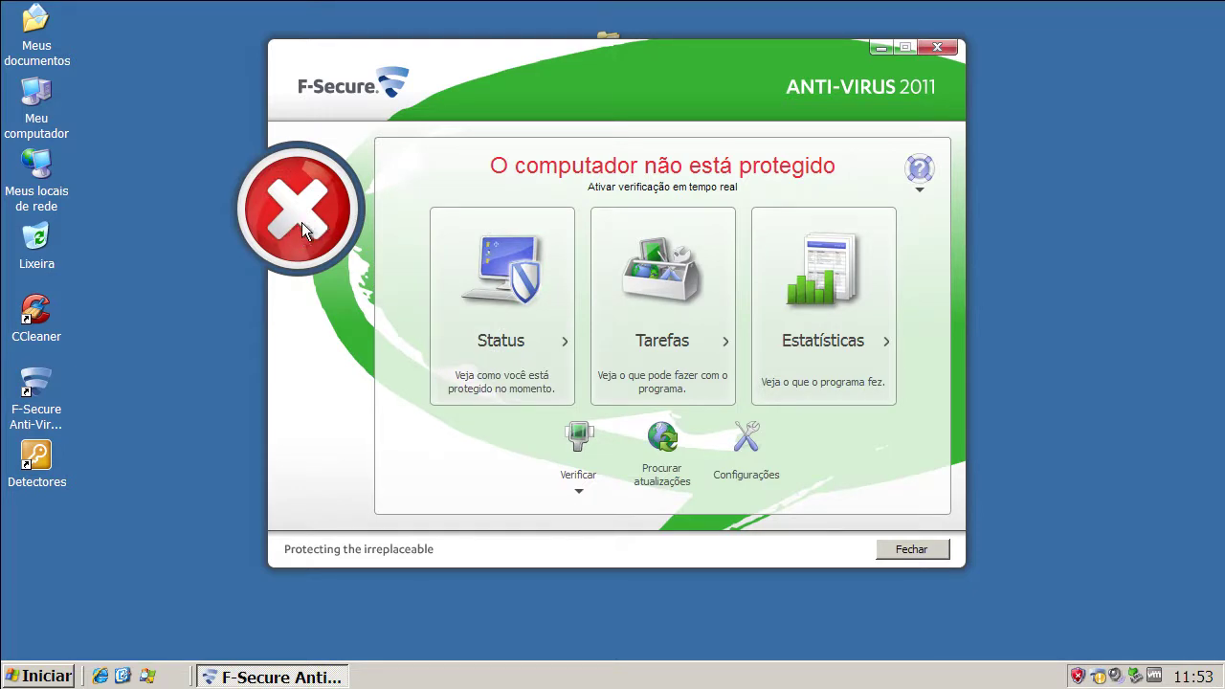
{"action": "left_click", "coordinate": [878, 48]}
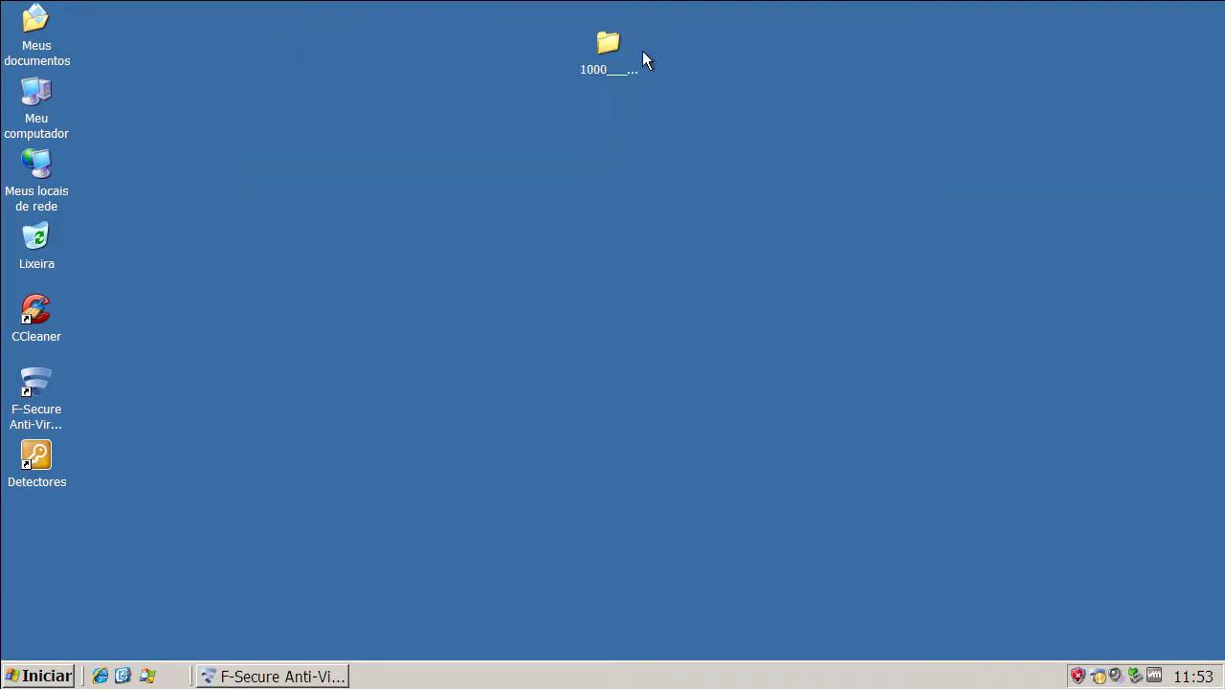
View the properties of the 1000_____Malwares desktop folder to check its size and file count, and close them unchanged.
{"action": "left_click", "coordinate": [627, 84]}
{"action": "left_click", "coordinate": [883, 161]}
{"action": "mouse_move", "coordinate": [618, 88]}
{"action": "left_click", "coordinate": [610, 72]}
{"action": "right_click", "coordinate": [610, 73]}
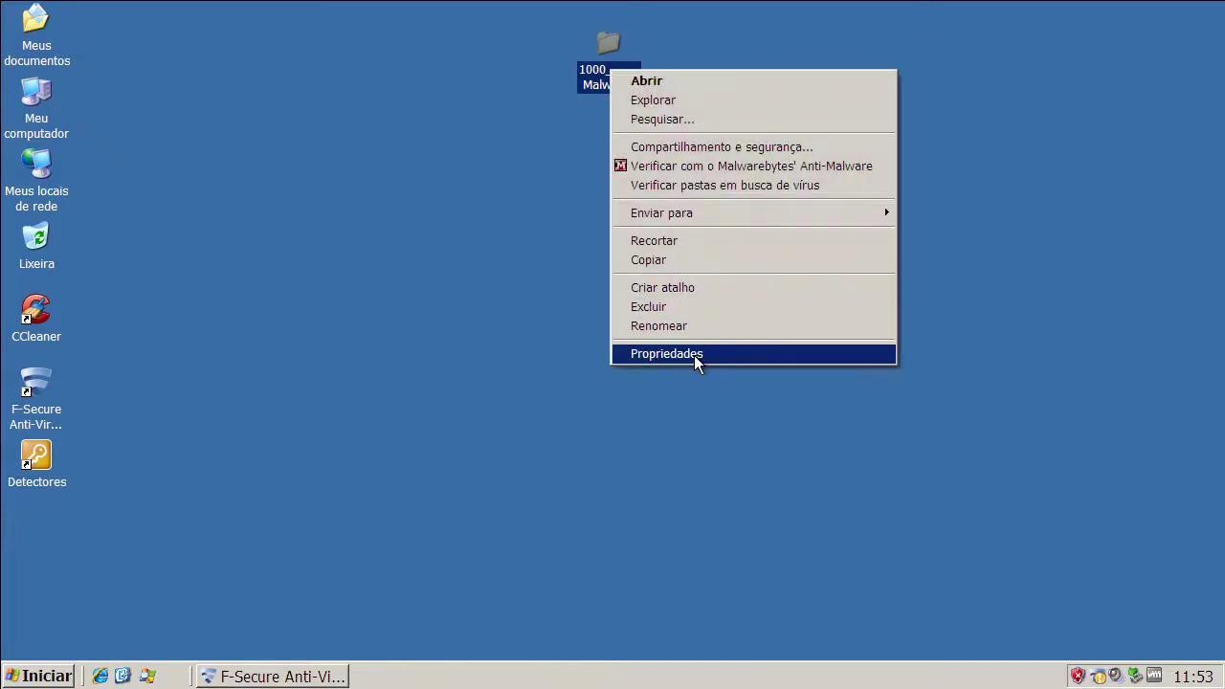
{"action": "left_click", "coordinate": [693, 355]}
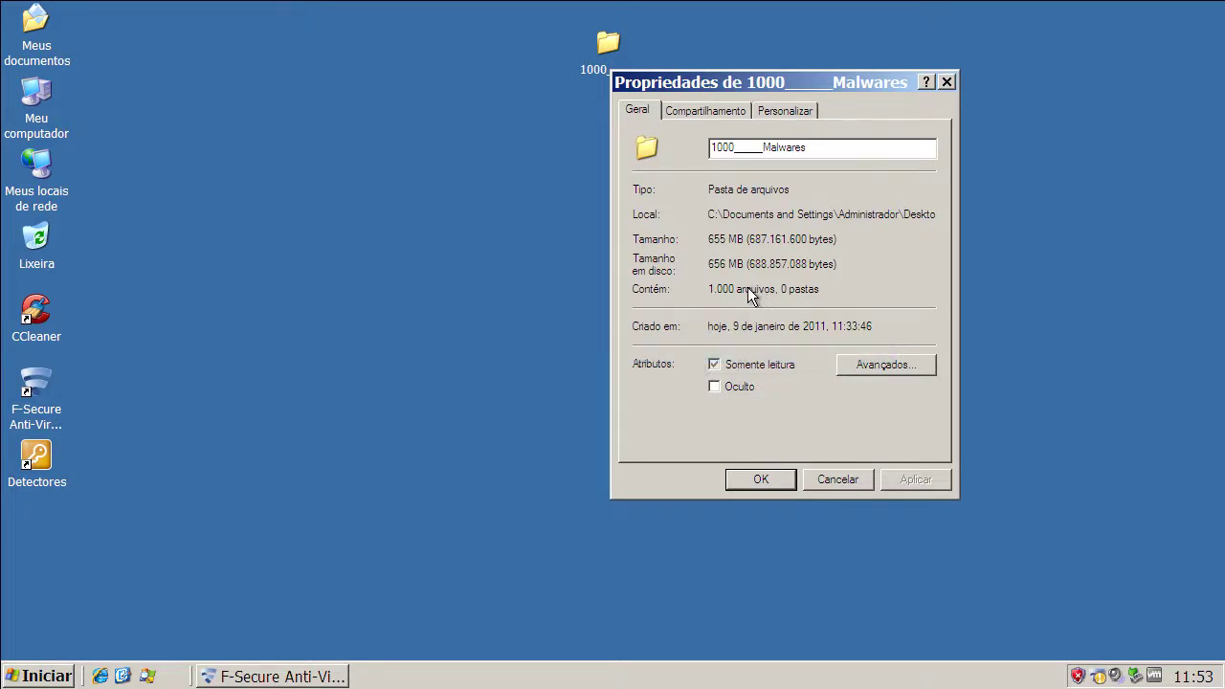
{"action": "left_click", "coordinate": [838, 479]}
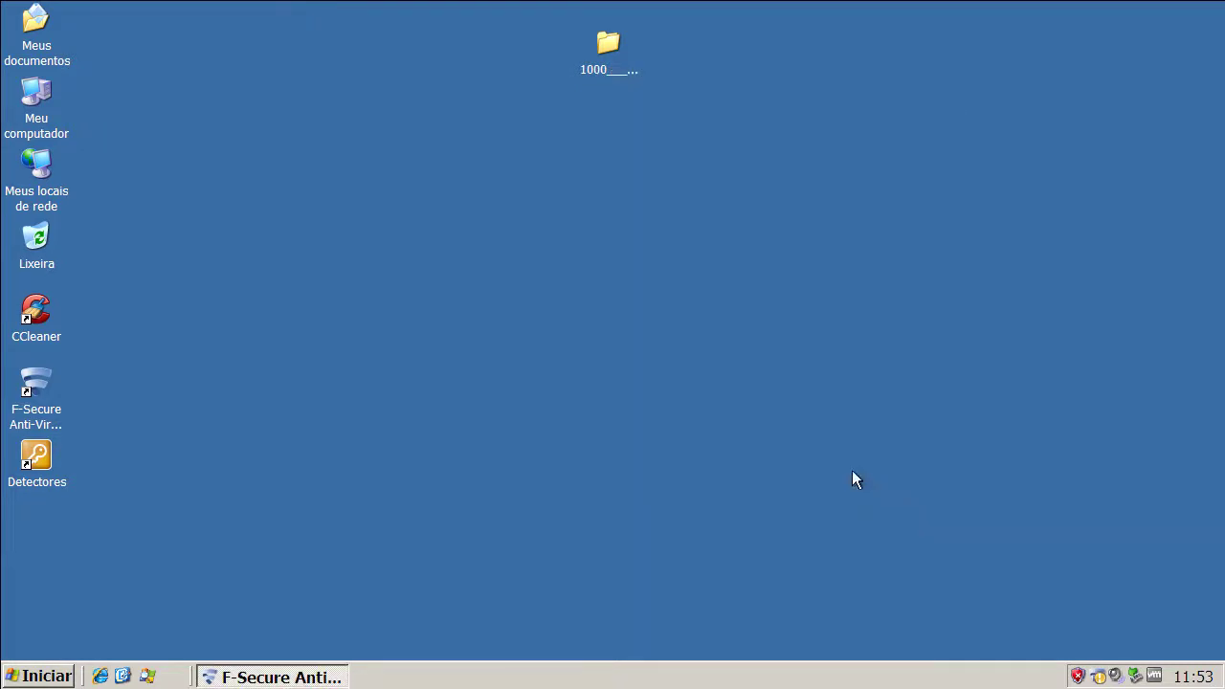
Open the 1000_____Malwares folder, look through the sample files in it, and close its window.
{"action": "double_click", "coordinate": [614, 51]}
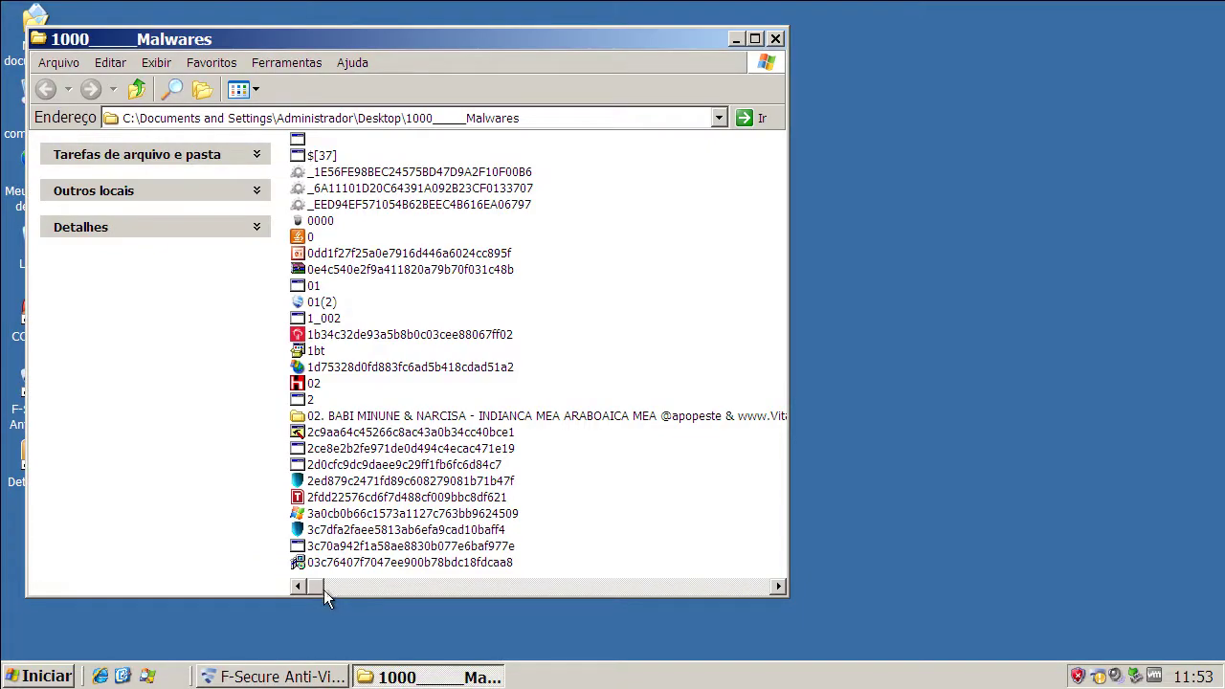
{"action": "left_click_drag", "start_coordinate": [323, 590], "coordinate": [592, 587]}
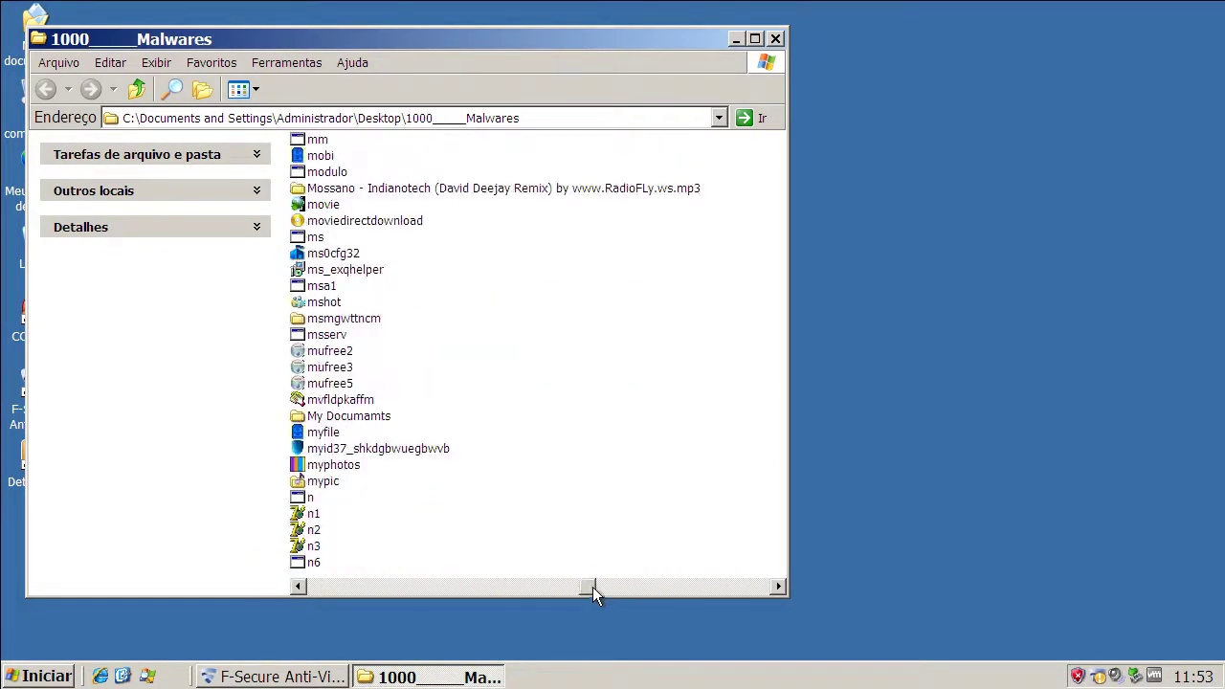
{"action": "left_click", "coordinate": [776, 39]}
Restore the F-Secure Anti-Virus window, check for product updates, and close the update check.
{"action": "left_click", "coordinate": [340, 673]}
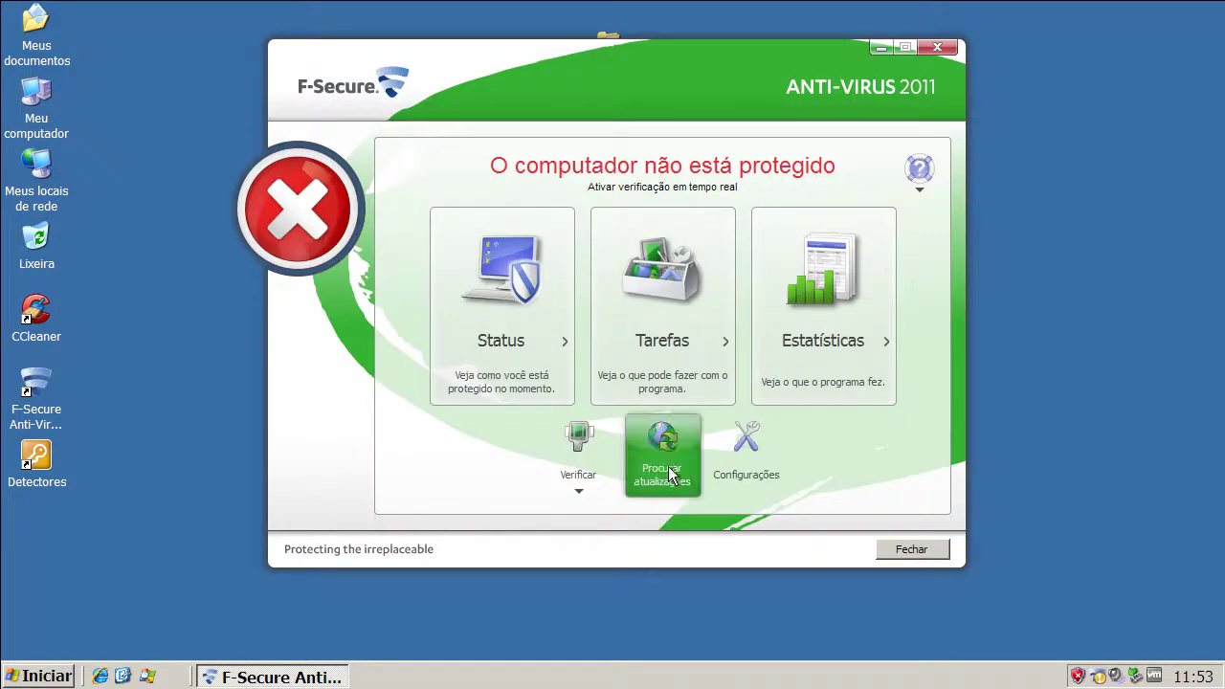
{"action": "left_click", "coordinate": [670, 461]}
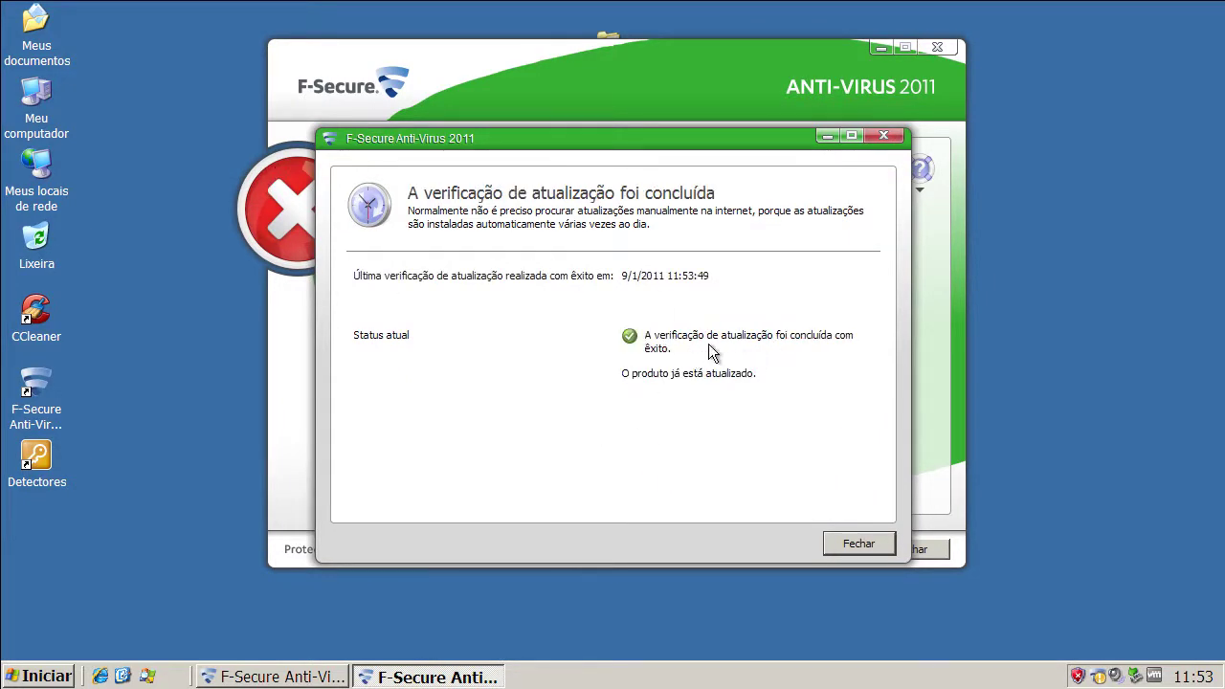
{"action": "left_click", "coordinate": [865, 542]}
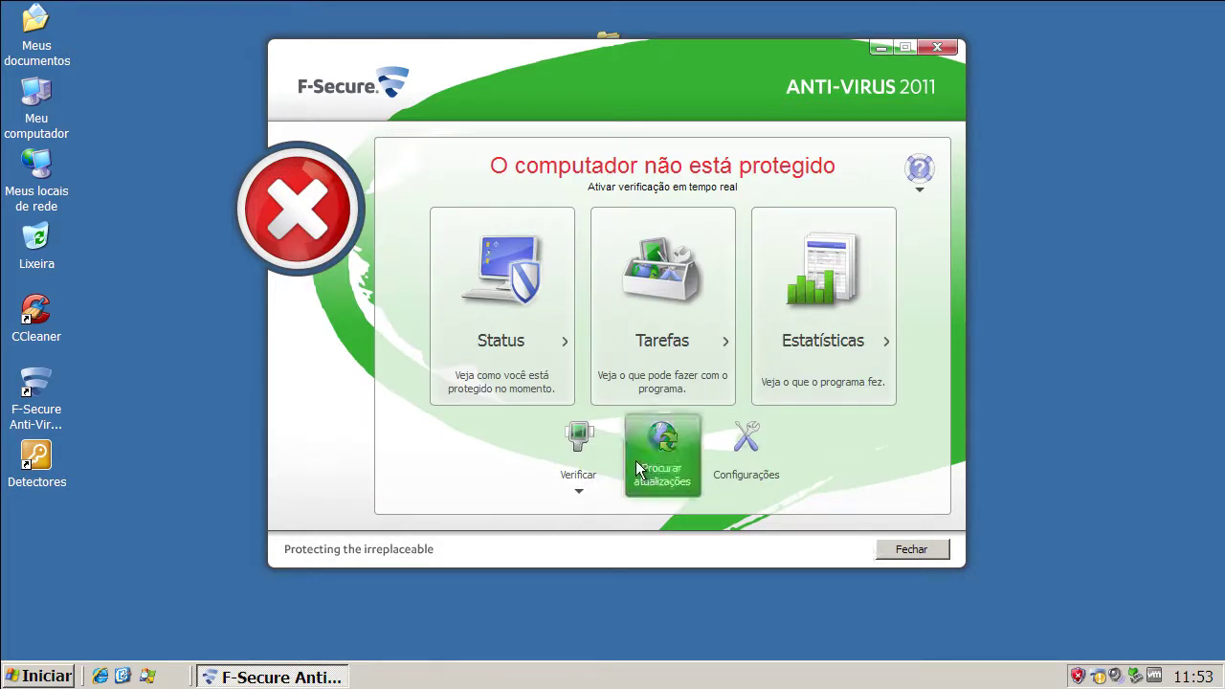
Enable real-time scanning in the virus and spyware scanning settings and save them.
{"action": "left_click", "coordinate": [750, 462]}
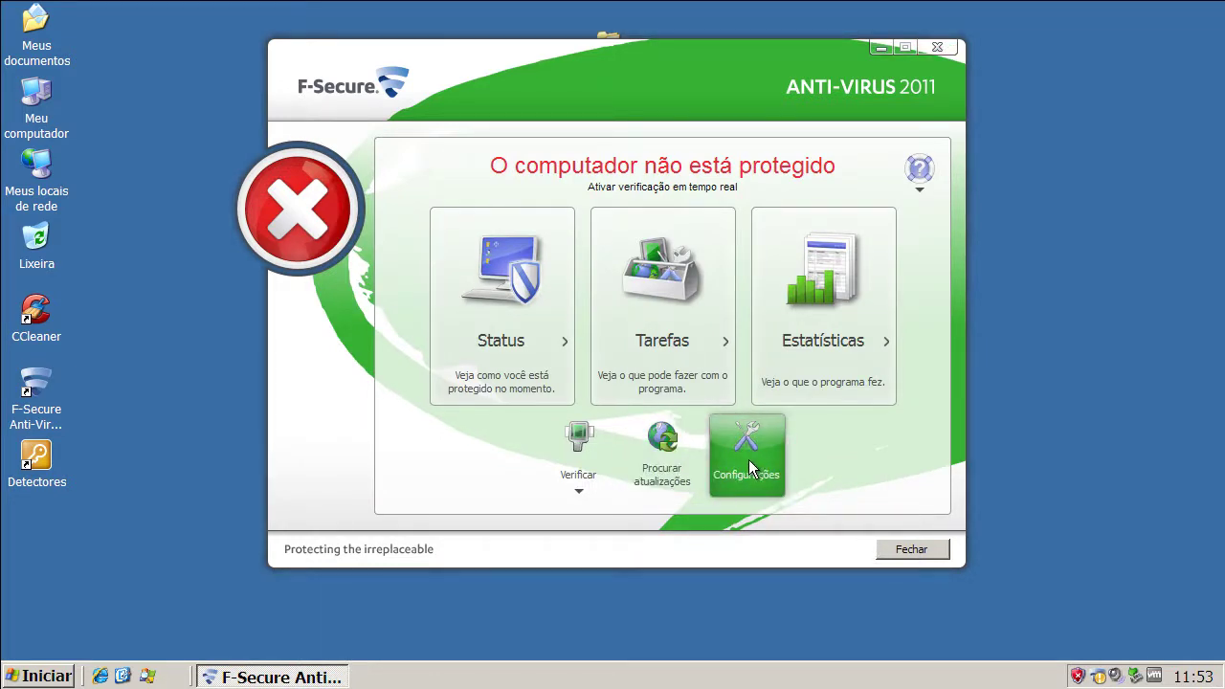
{"action": "left_click", "coordinate": [503, 196]}
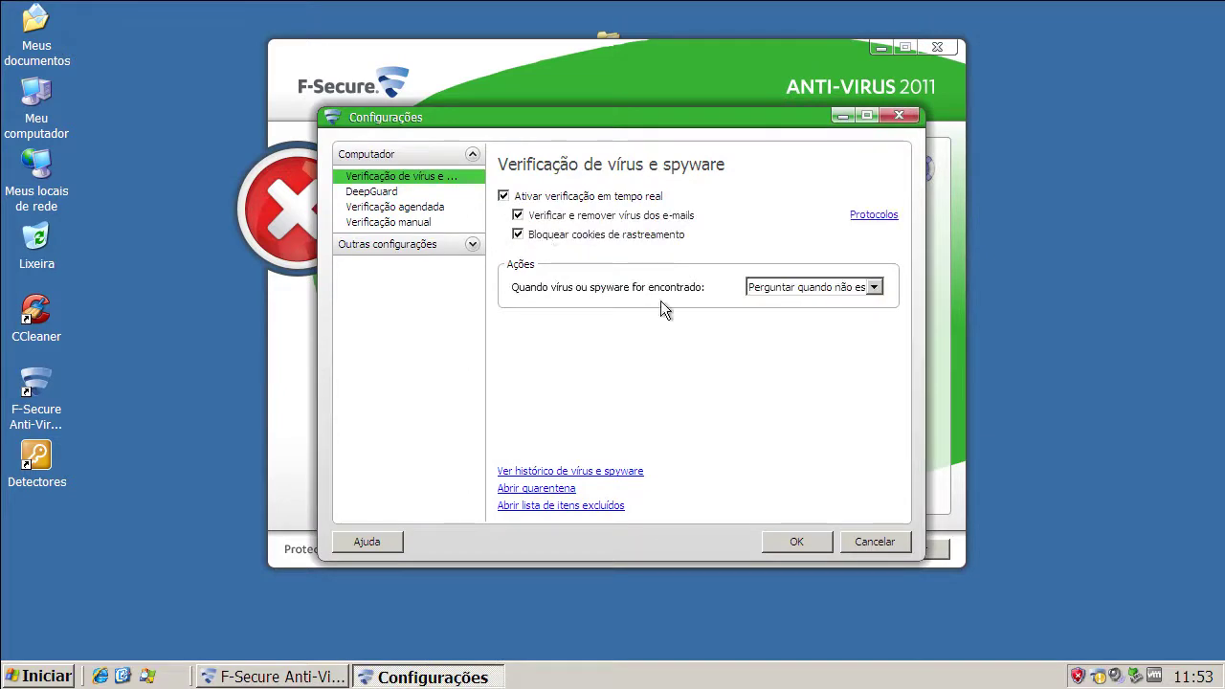
{"action": "left_click", "coordinate": [808, 544]}
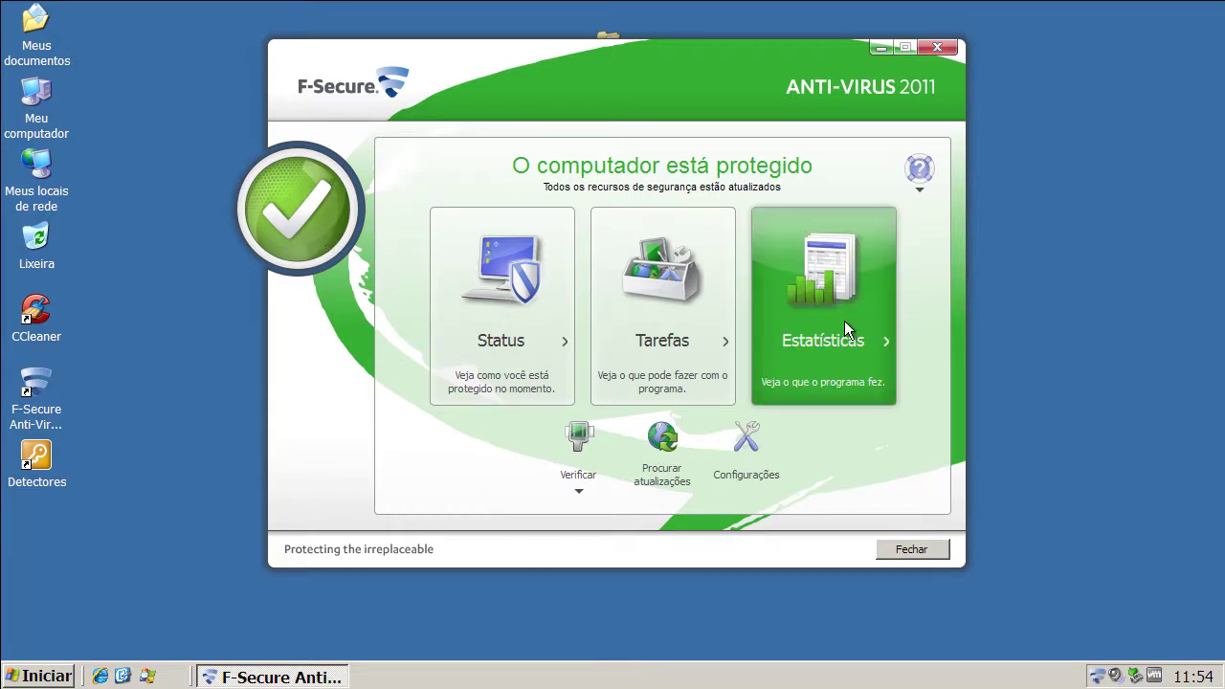
Start a scan of the 1000_____Malwares folder under Administrador\Desktop on drive C, and minimize the antivirus main window.
{"action": "left_click", "coordinate": [595, 490]}
{"action": "left_click", "coordinate": [616, 542]}
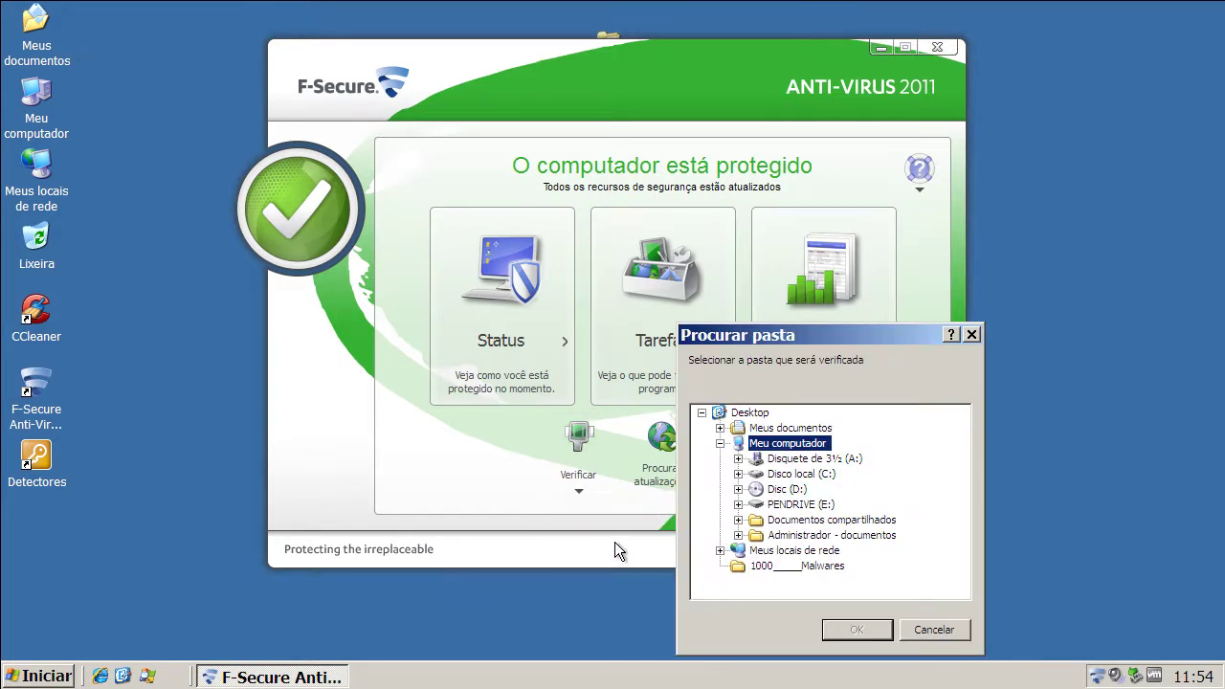
{"action": "left_click", "coordinate": [738, 475]}
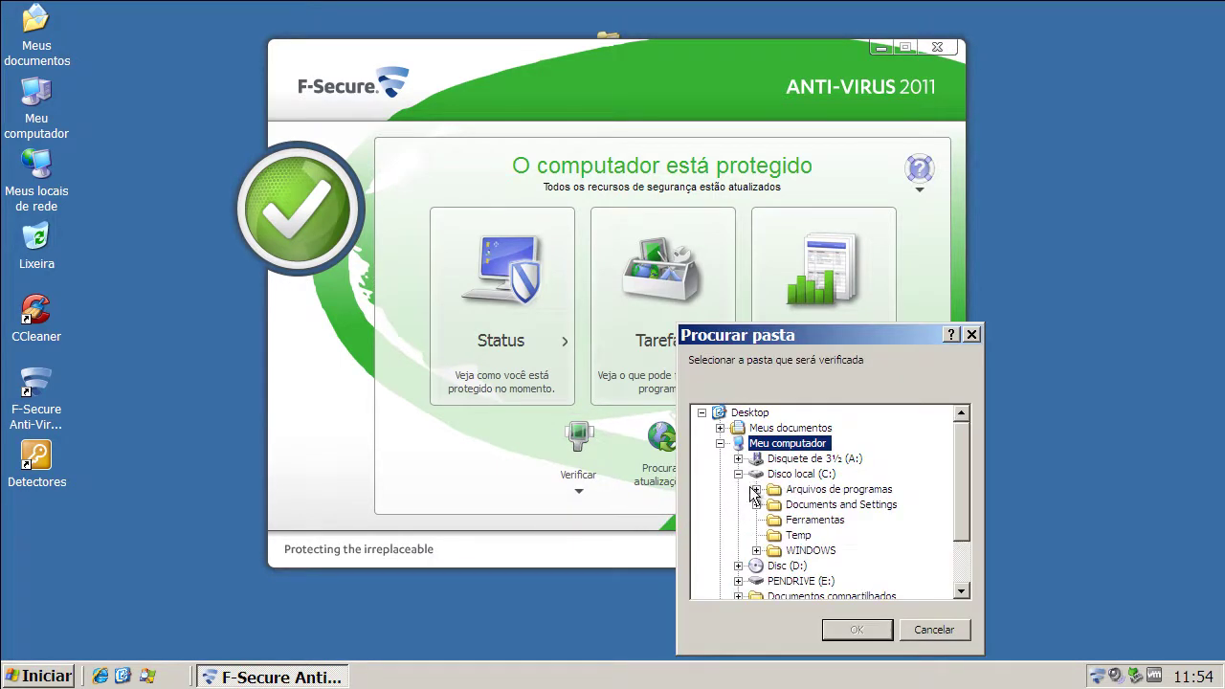
{"action": "left_click", "coordinate": [756, 504]}
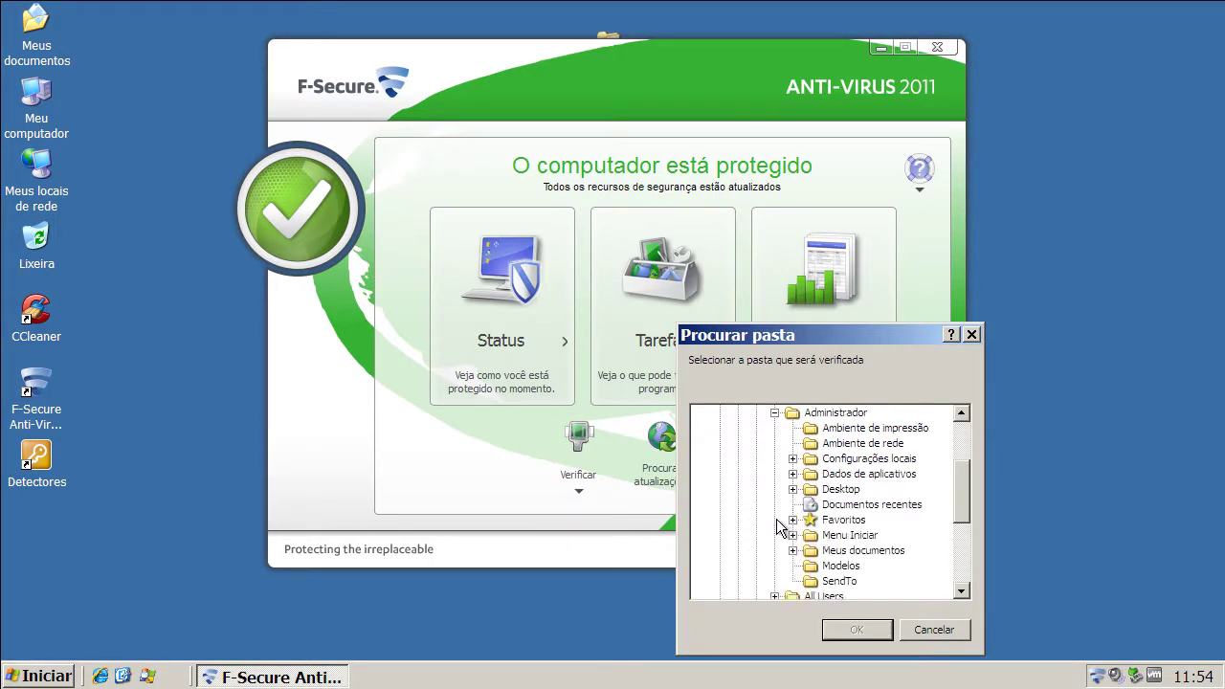
{"action": "left_click", "coordinate": [793, 489]}
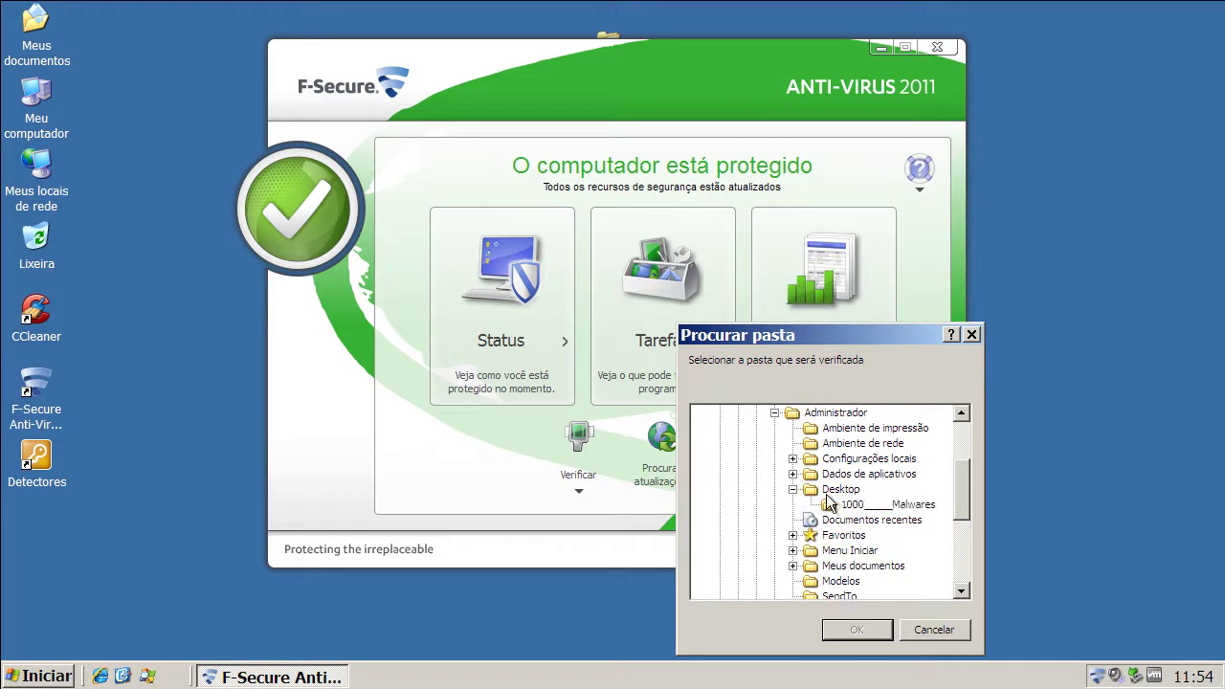
{"action": "left_click", "coordinate": [852, 505]}
{"action": "left_click", "coordinate": [857, 630]}
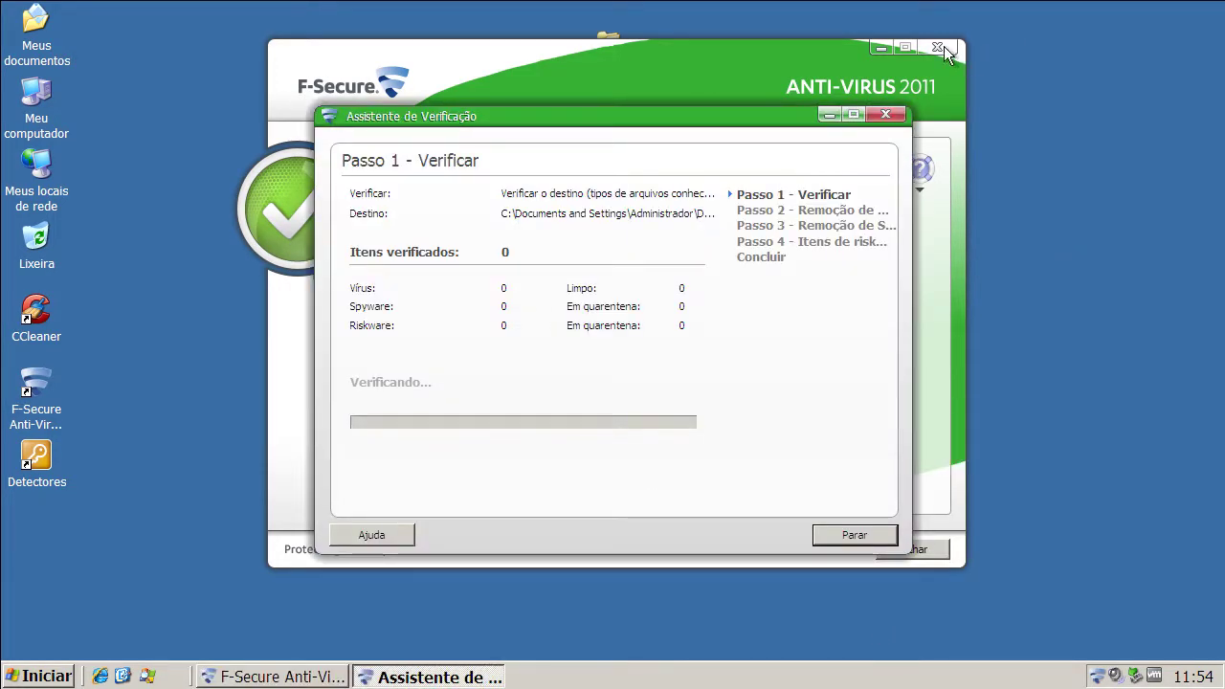
{"action": "left_click", "coordinate": [888, 45]}
{"action": "left_click", "coordinate": [882, 46]}
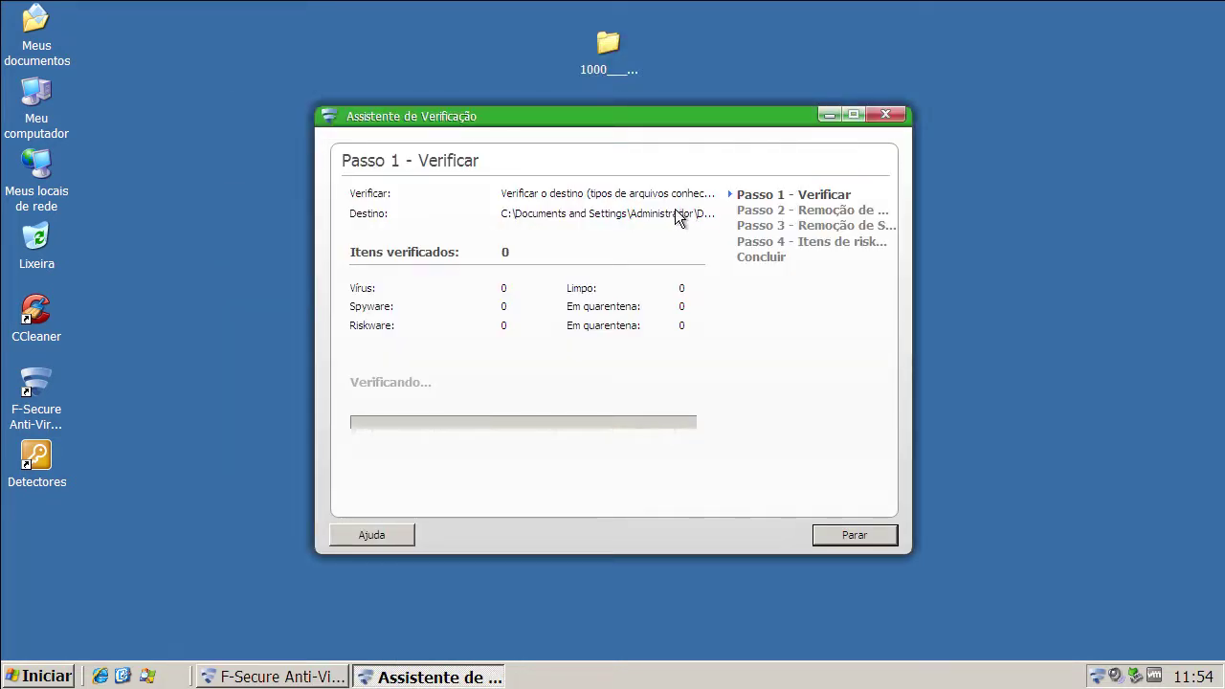
{"action": "left_click", "coordinate": [607, 67]}
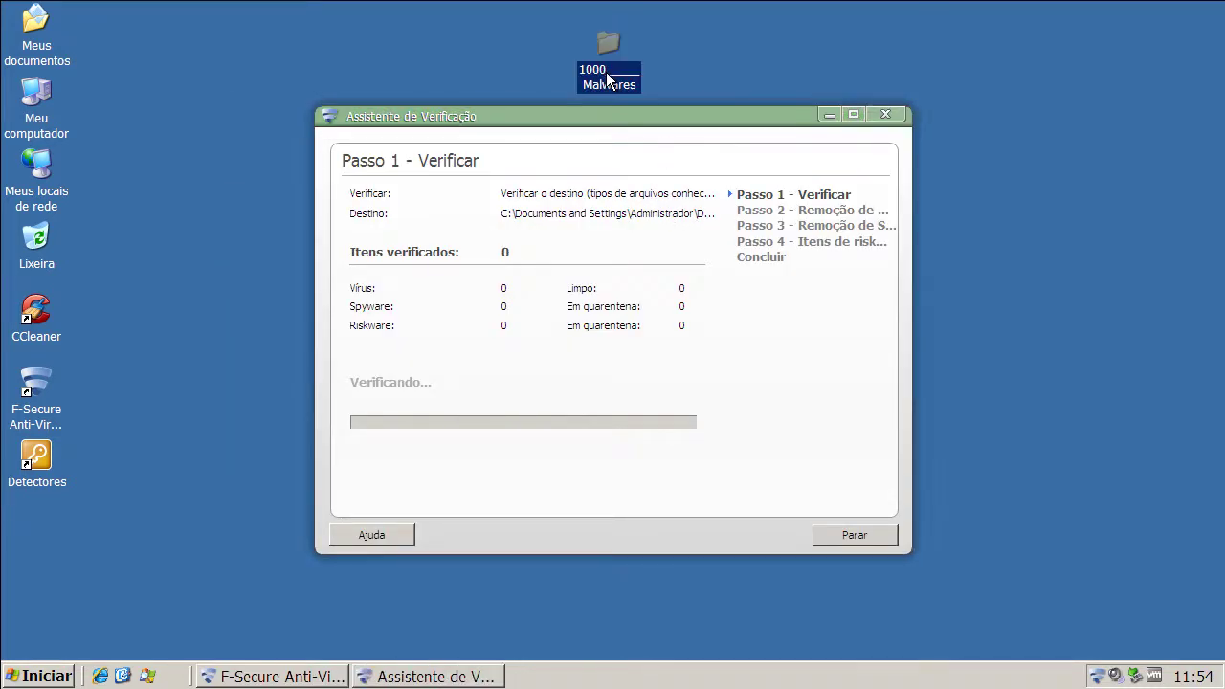
{"action": "left_click", "coordinate": [716, 50]}
{"action": "mouse_move", "coordinate": [615, 77]}
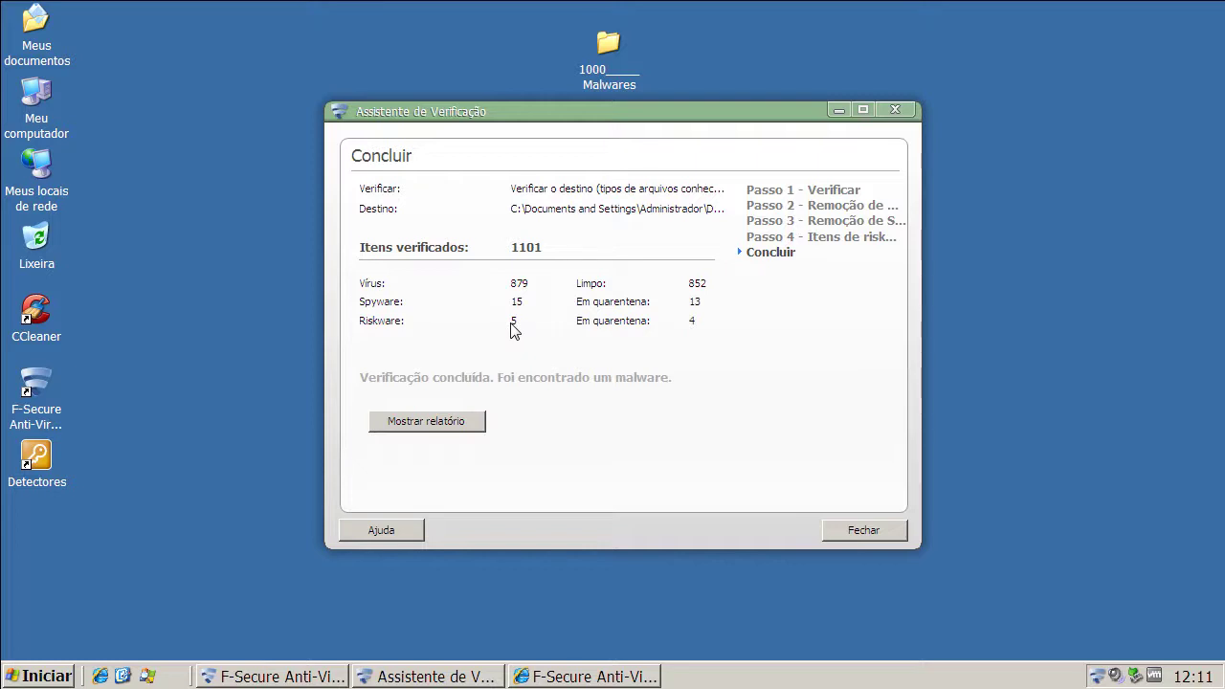
Examine the number of malware items in the scan report, minimize it, and close the finished scan wizard.
{"action": "left_click", "coordinate": [617, 677]}
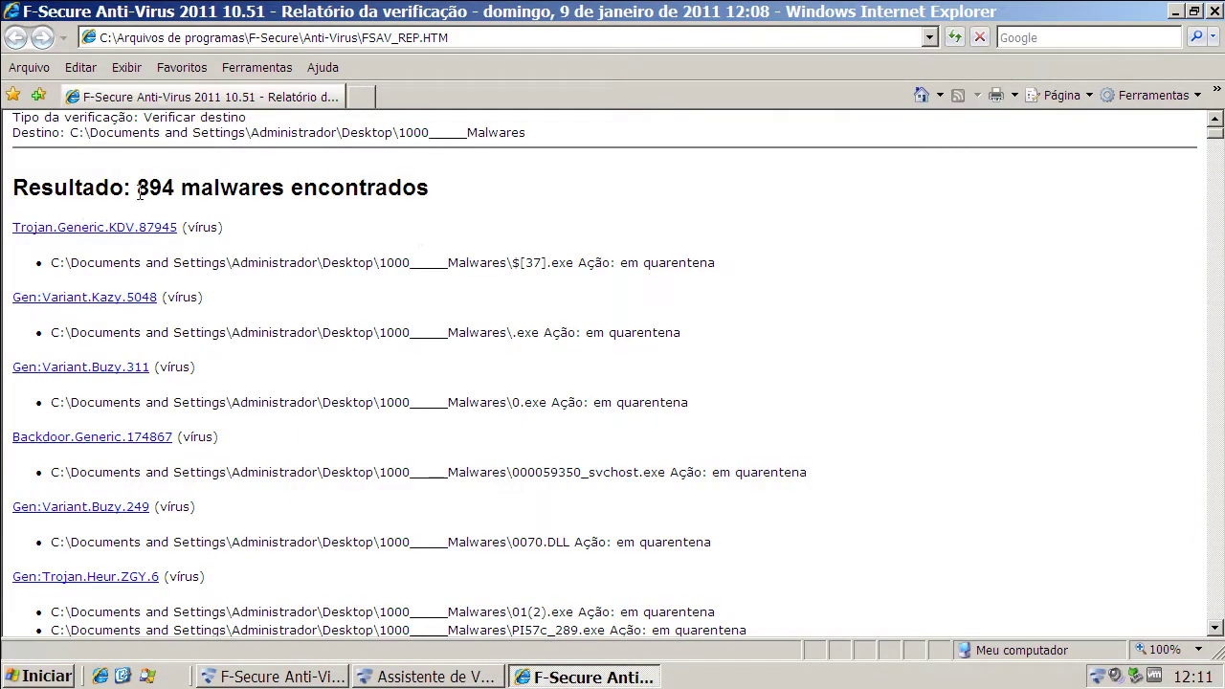
{"action": "left_click_drag", "start_coordinate": [135, 188], "coordinate": [174, 189]}
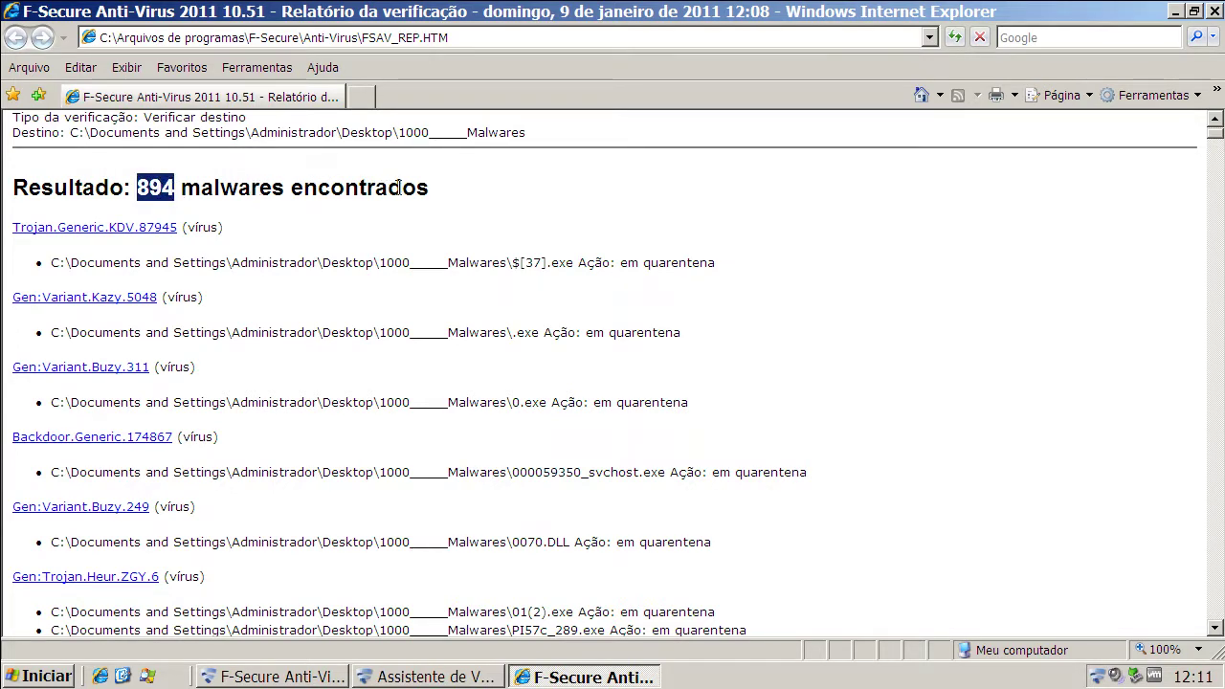
{"action": "left_click", "coordinate": [1176, 12]}
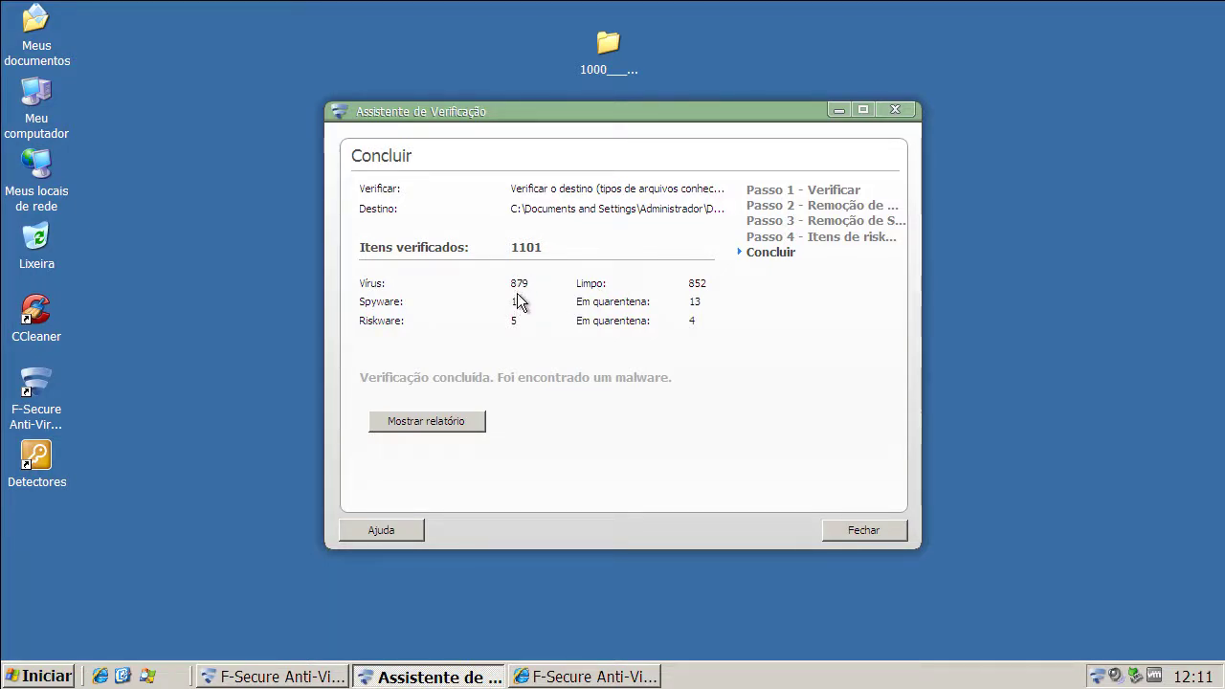
{"action": "left_click", "coordinate": [864, 530]}
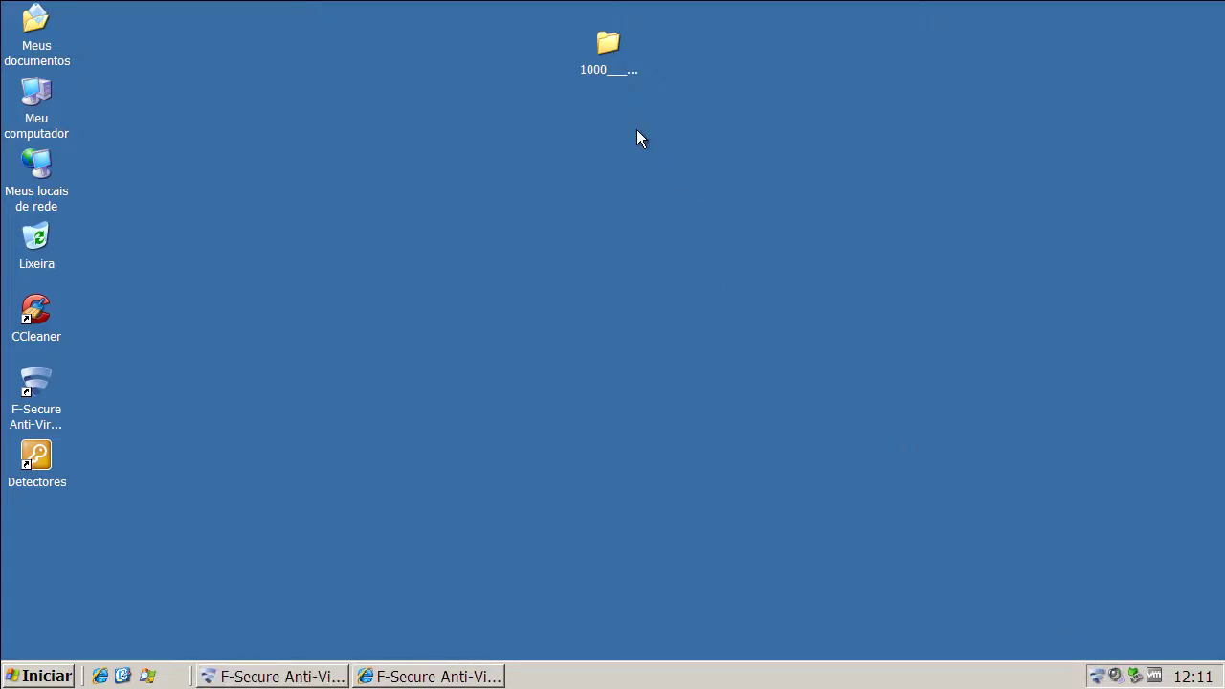
{"action": "left_click", "coordinate": [829, 187]}
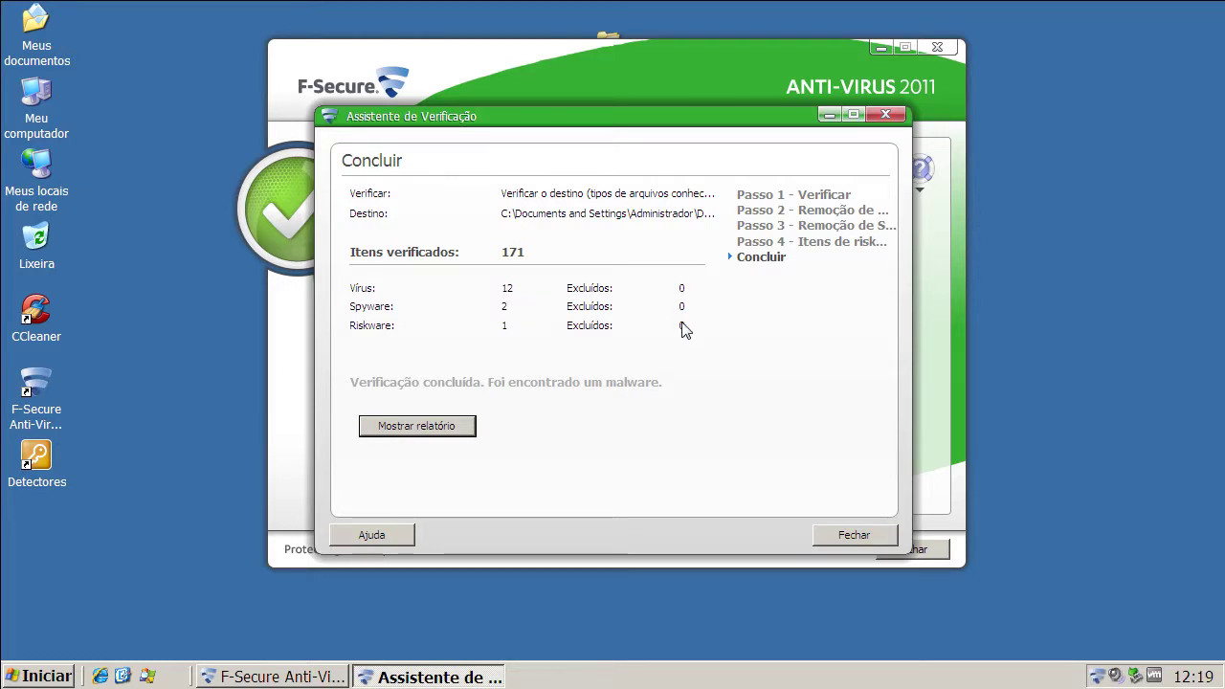
Close the second scan's results and the antivirus window, and check the remaining file count in the 1000_____Malwares folder's properties.
{"action": "left_click", "coordinate": [845, 536]}
{"action": "left_click", "coordinate": [899, 552]}
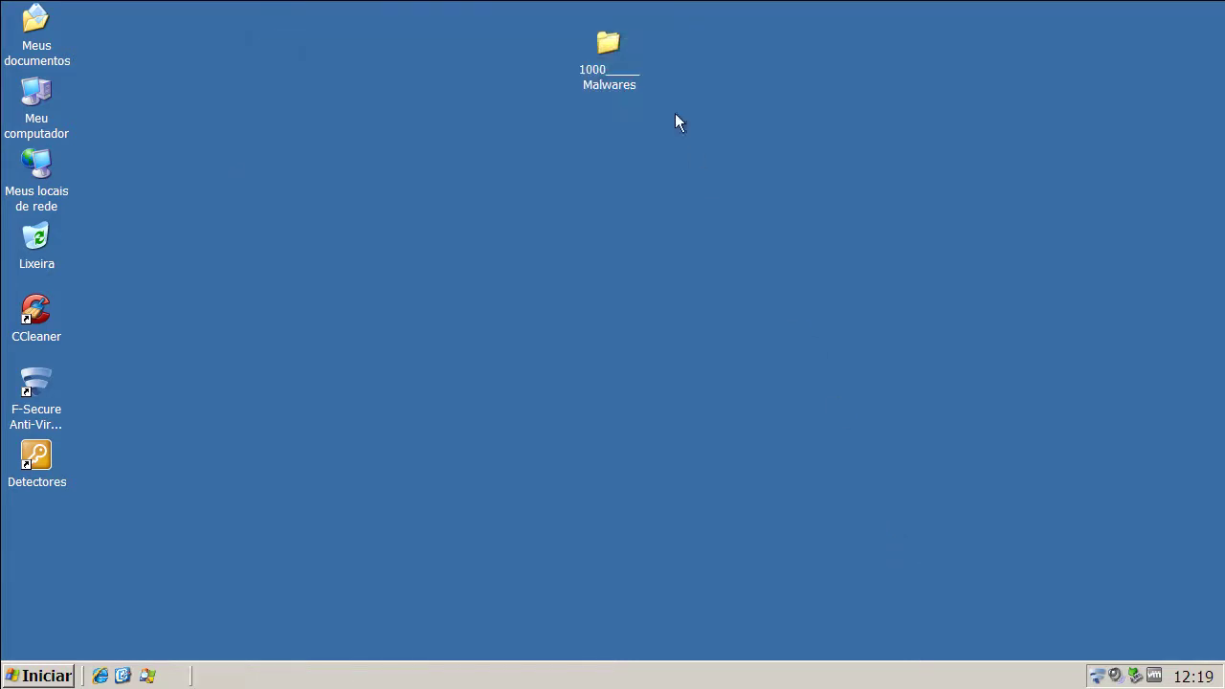
{"action": "left_click", "coordinate": [604, 75]}
{"action": "right_click", "coordinate": [603, 71]}
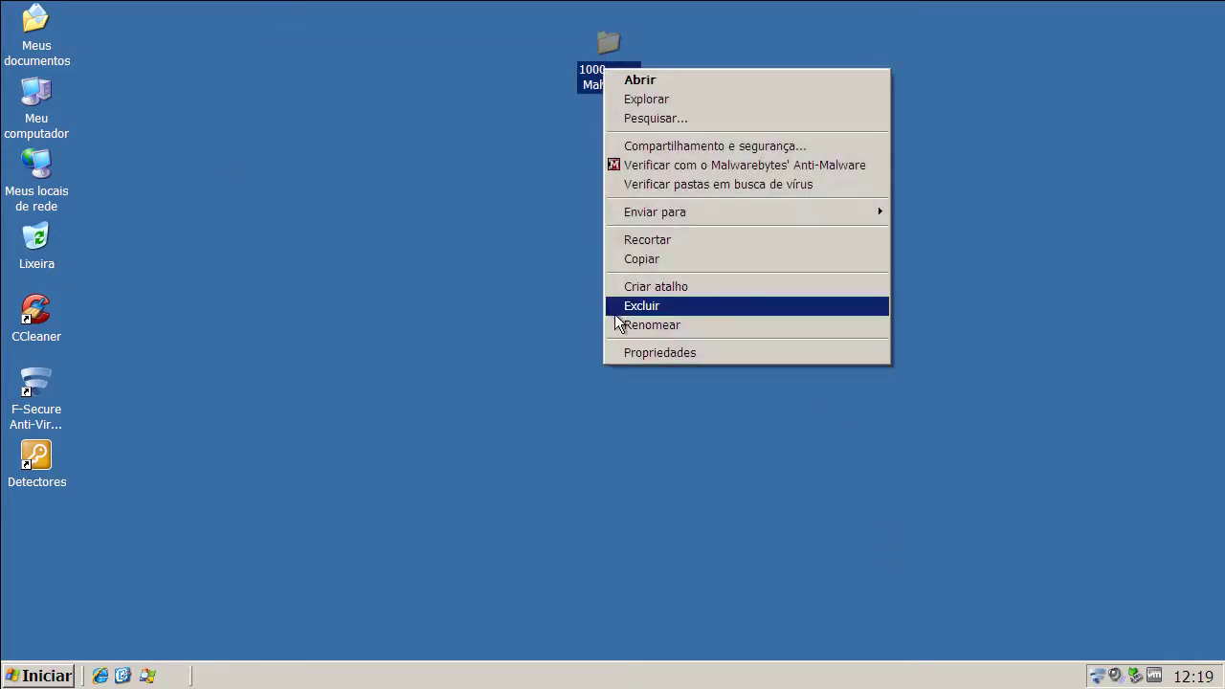
{"action": "left_click", "coordinate": [650, 353]}
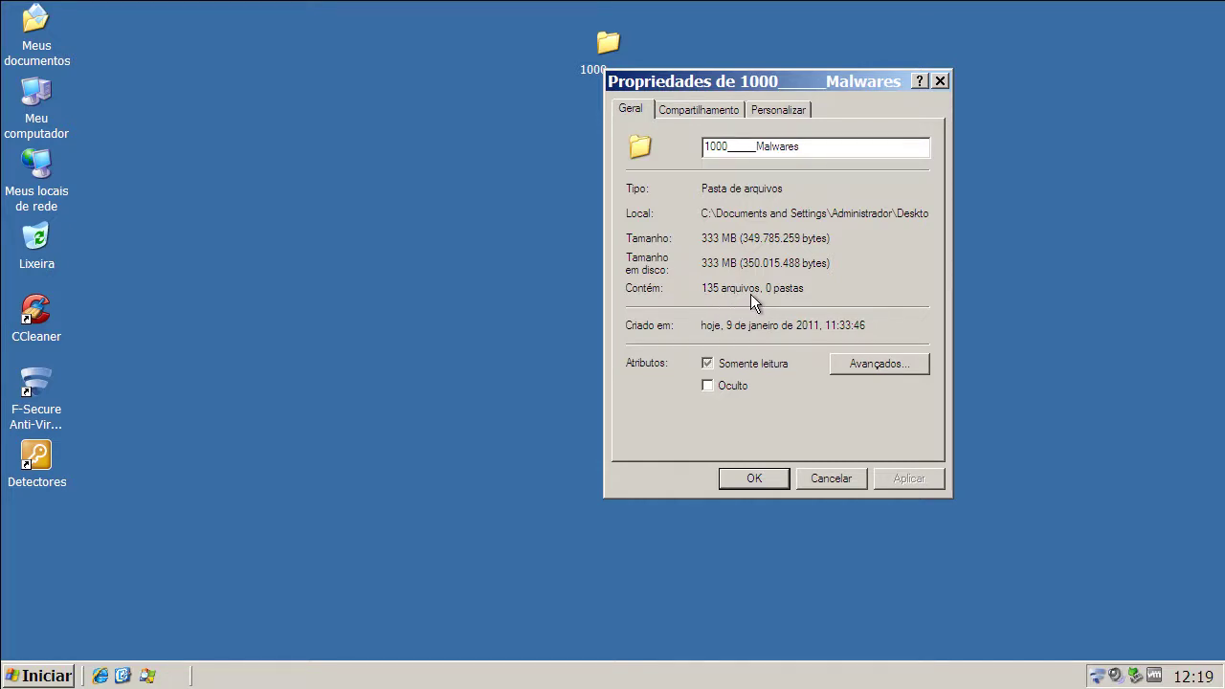
{"action": "left_click", "coordinate": [831, 478]}
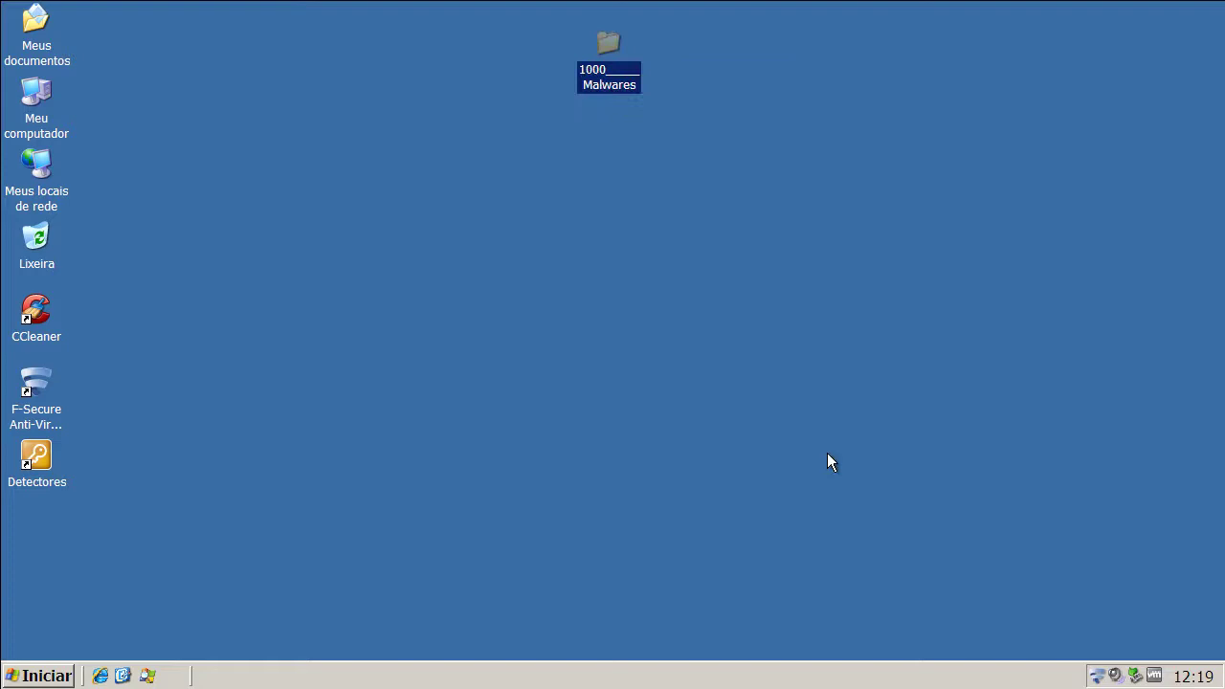
Look through the files remaining in the 1000_____Malwares folder and close its window.
{"action": "double_click", "coordinate": [627, 63]}
{"action": "left_click_drag", "start_coordinate": [403, 586], "coordinate": [681, 587]}
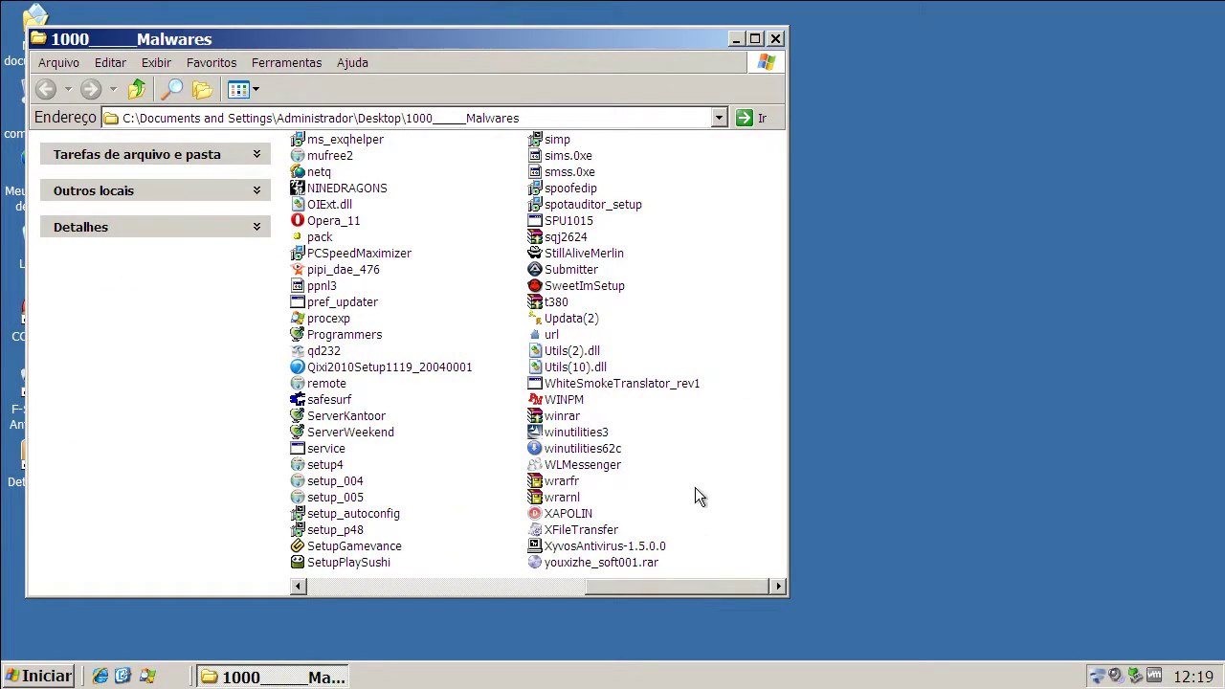
{"action": "left_click", "coordinate": [775, 39]}
In the calculator, subtract 135 from 1000.
{"action": "left_click", "coordinate": [213, 427]}
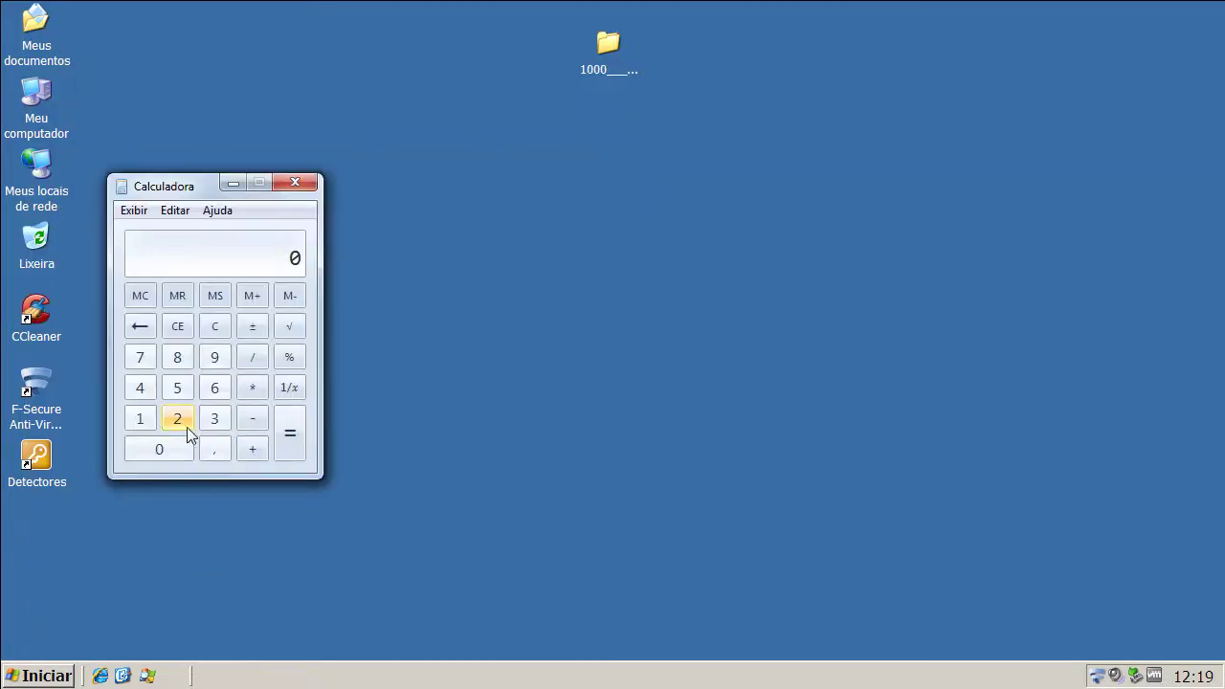
{"action": "left_click", "coordinate": [139, 417]}
{"action": "left_click", "coordinate": [150, 451]}
{"action": "left_click", "coordinate": [150, 452]}
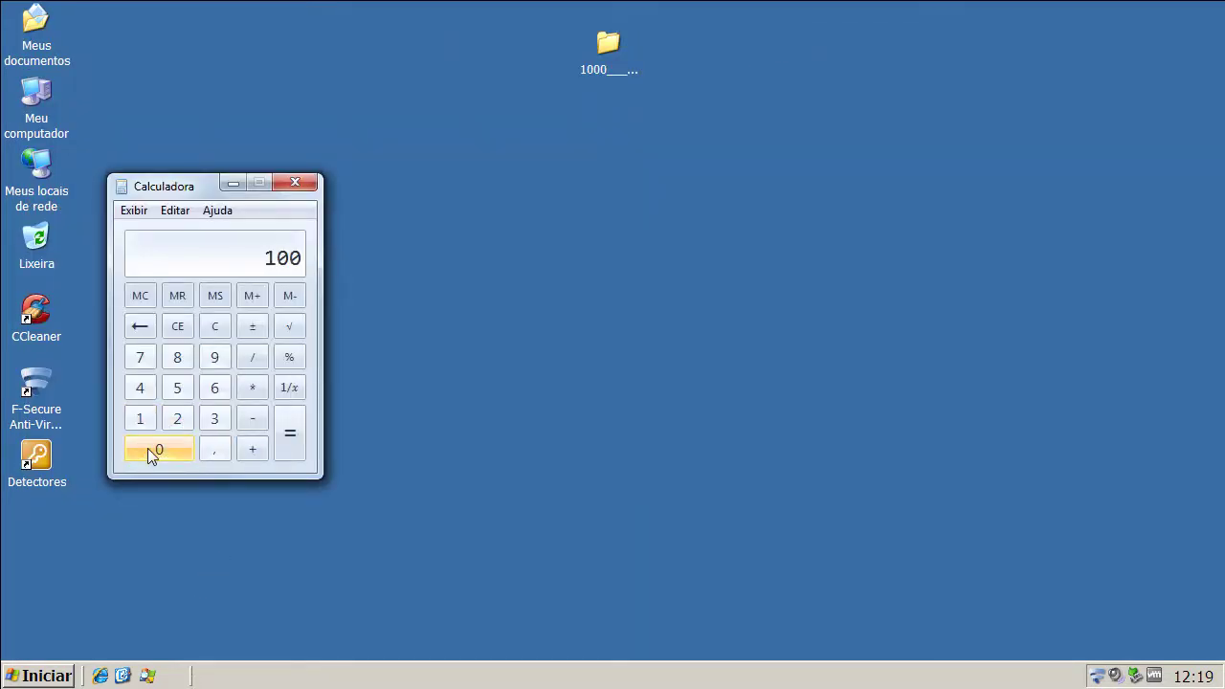
{"action": "left_click", "coordinate": [151, 451]}
{"action": "left_click", "coordinate": [256, 421]}
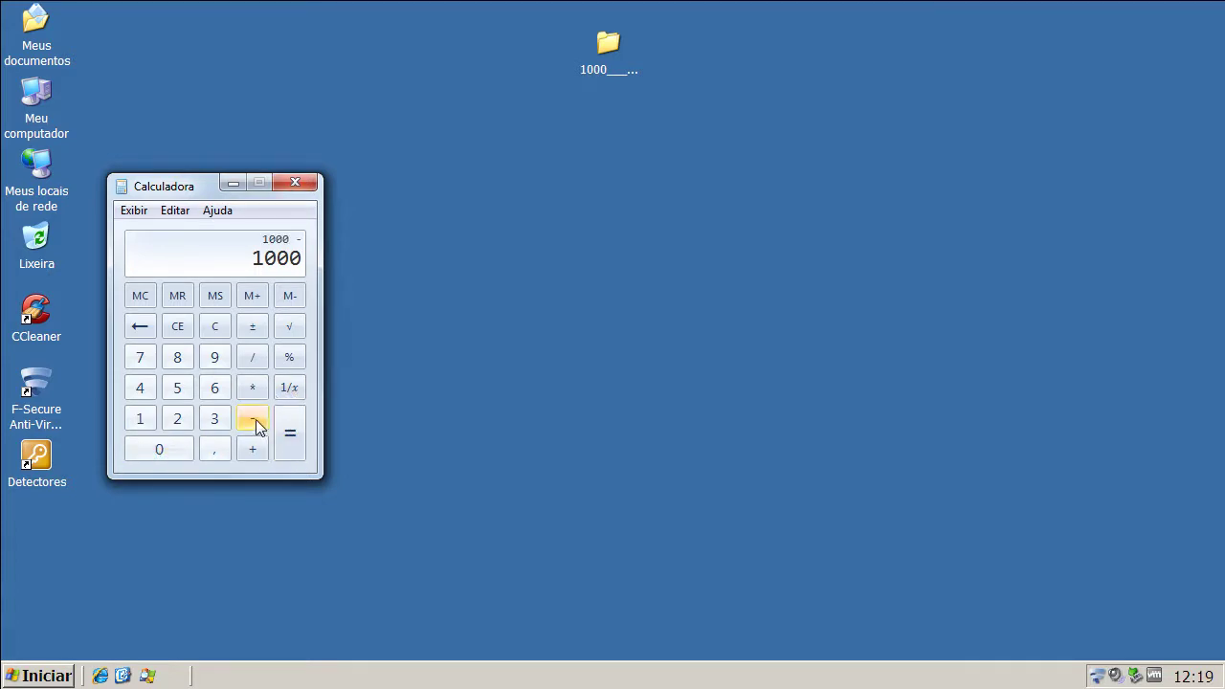
{"action": "left_click", "coordinate": [141, 422]}
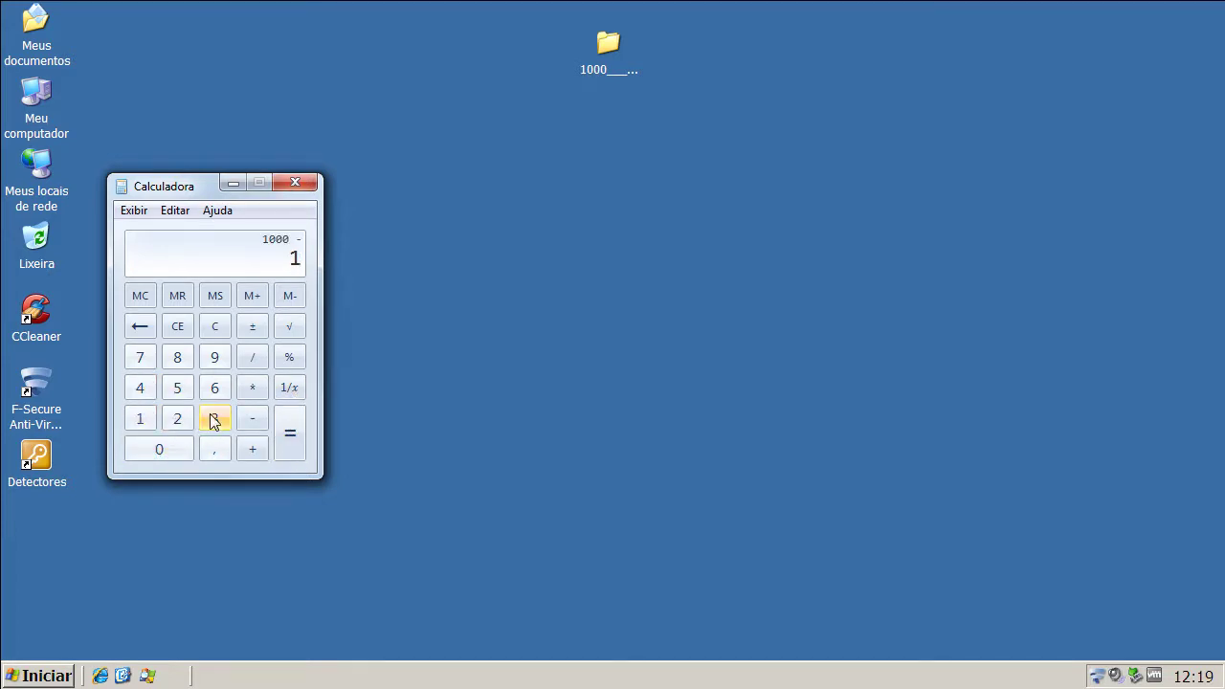
{"action": "left_click", "coordinate": [214, 418]}
{"action": "left_click", "coordinate": [177, 387]}
{"action": "left_click", "coordinate": [292, 440]}
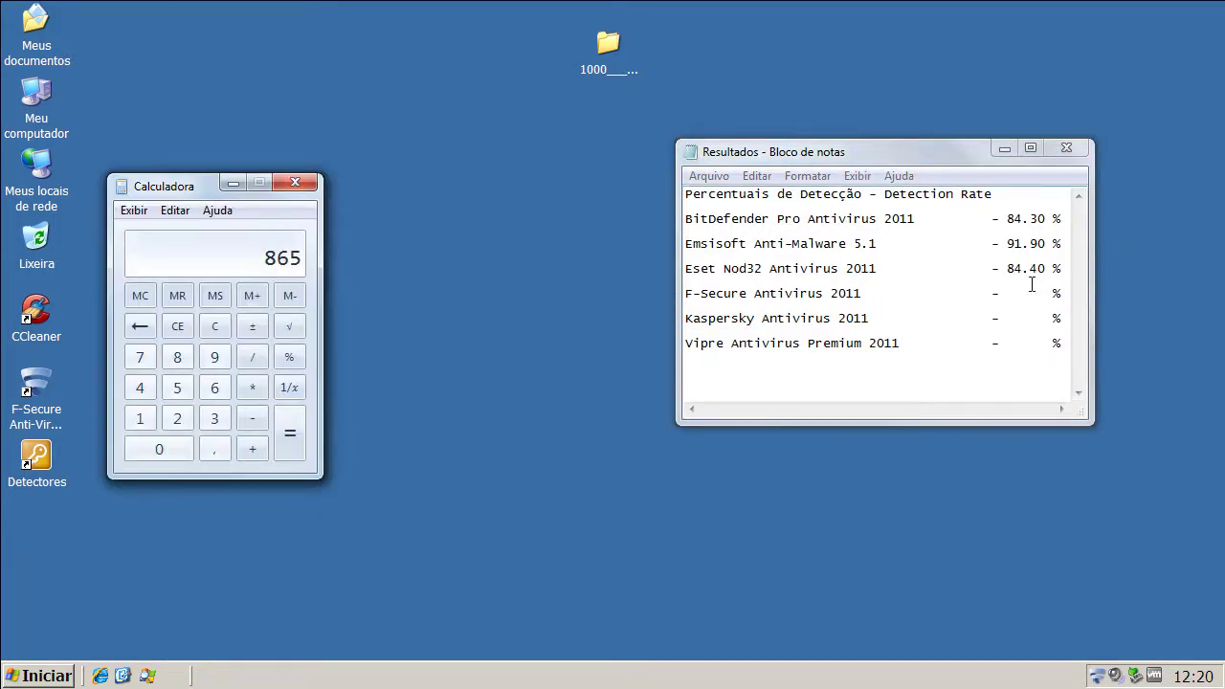
Enter 86.50 as the F-Secure Antivirus 2011 detection rate in the Resultados text file in Notepad, and close the calculator and the file.
{"action": "left_click", "coordinate": [1012, 293]}
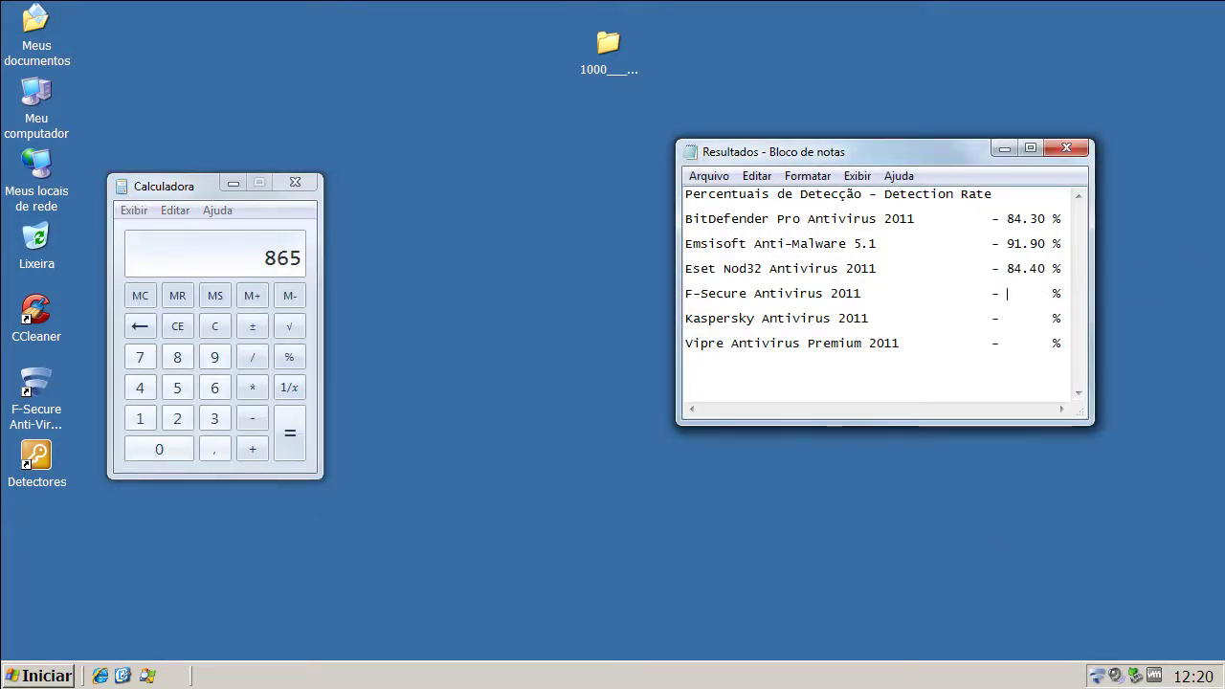
{"action": "type", "text": "86.5"}
{"action": "left_click", "coordinate": [295, 182]}
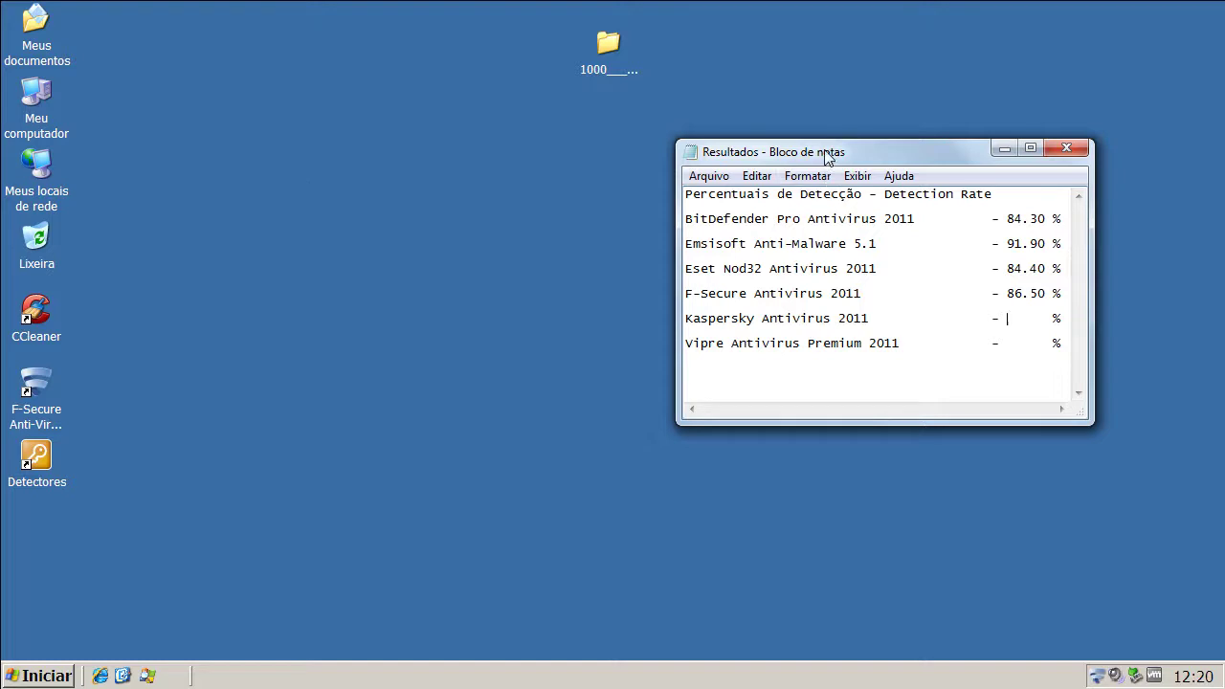
{"action": "key", "text": "alt+F4"}
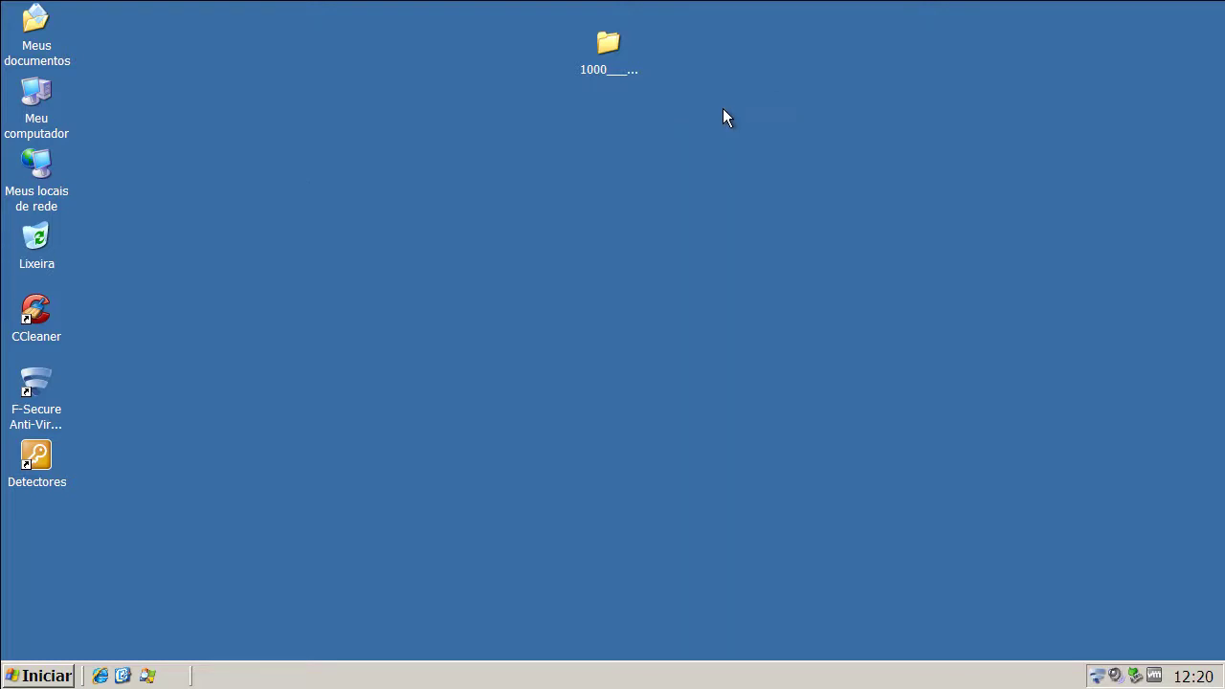
{"action": "key", "text": "super+d"}
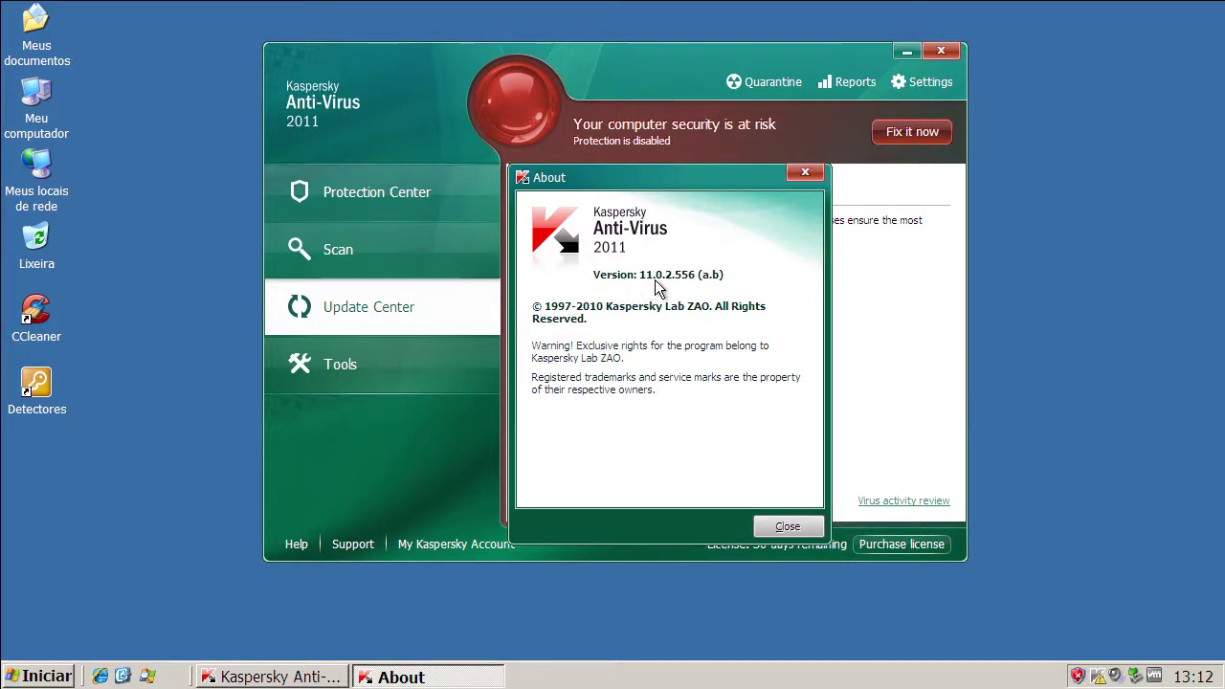
In Kaspersky Anti-Virus 2011, close the About window, run the database update, and minimize the main window.
{"action": "left_click", "coordinate": [805, 172]}
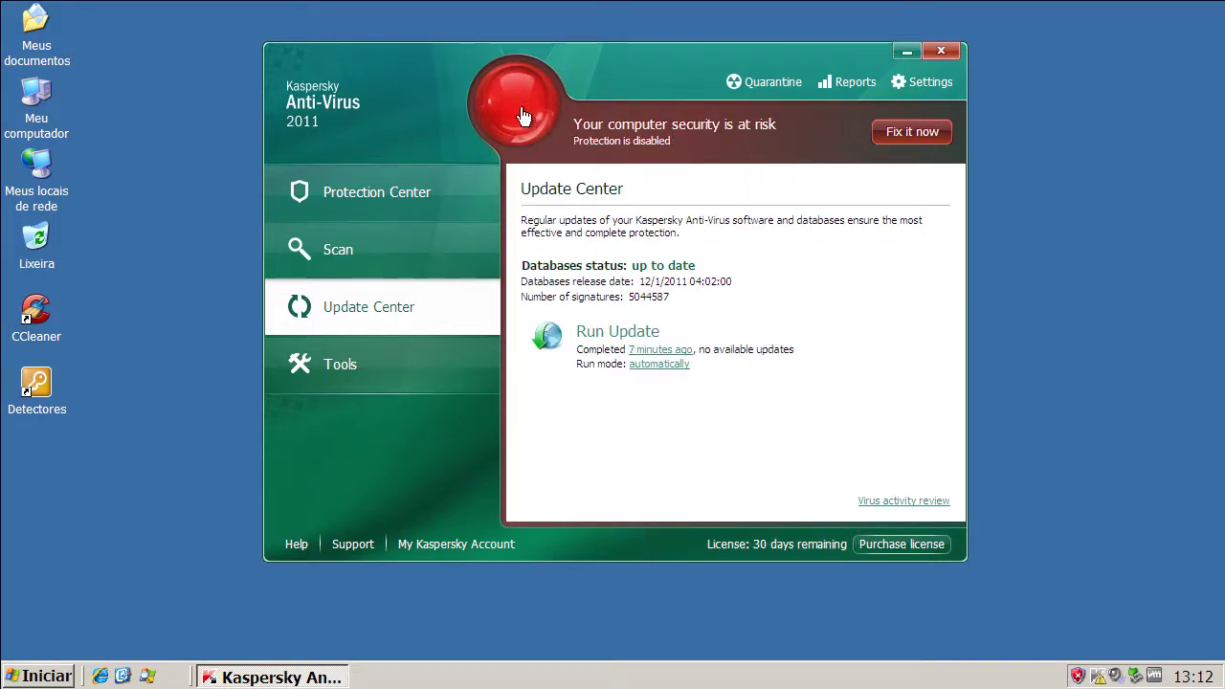
{"action": "left_click", "coordinate": [905, 54]}
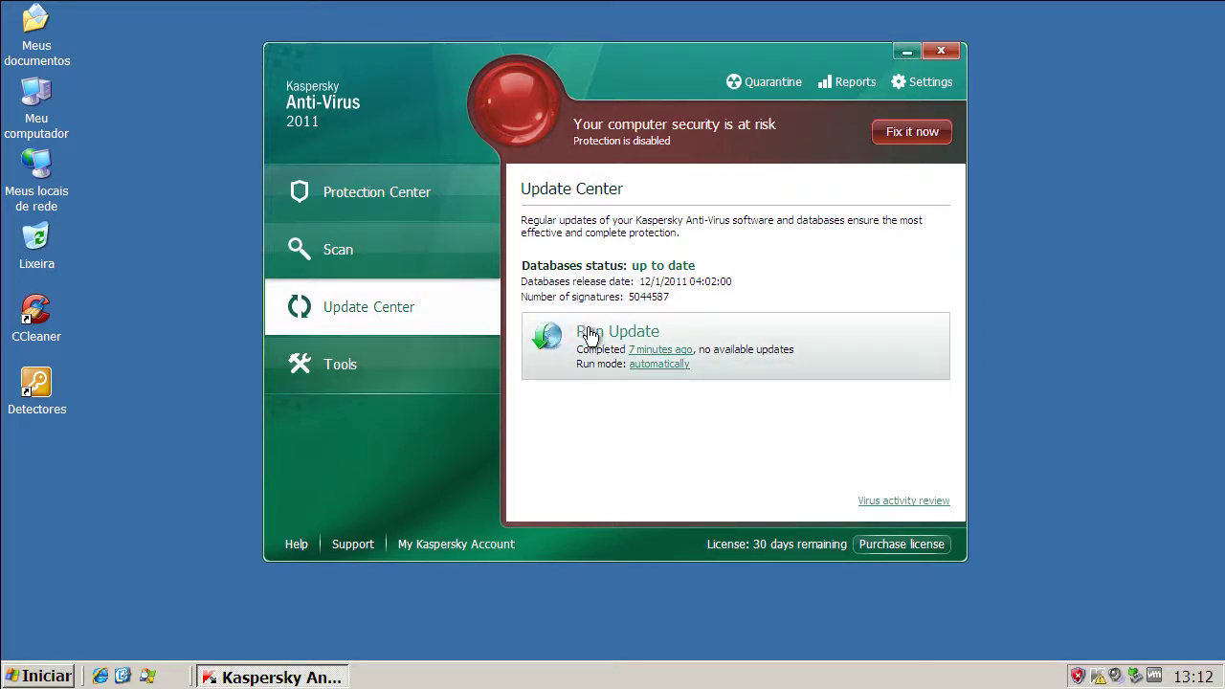
{"action": "left_click", "coordinate": [580, 327]}
{"action": "left_click", "coordinate": [905, 53]}
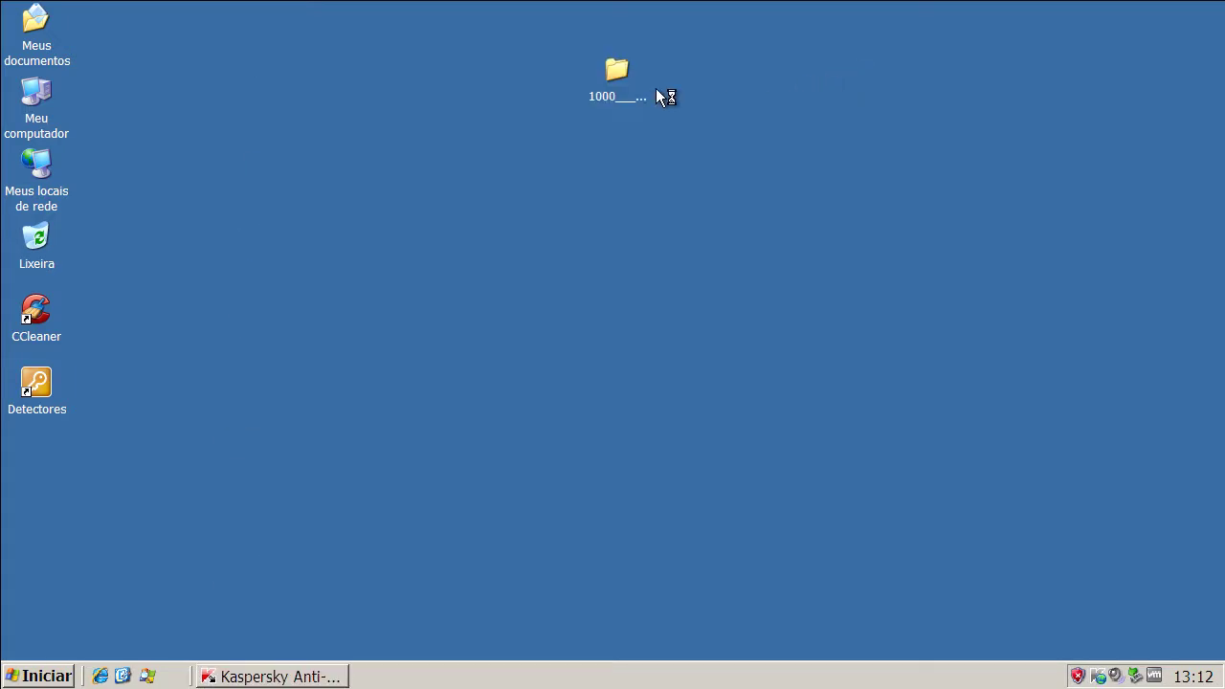
Restore the antivirus window and look through its Scan and Protection Center sections, returning to the Update Center.
{"action": "left_click", "coordinate": [612, 105]}
{"action": "left_click", "coordinate": [755, 142]}
{"action": "mouse_move", "coordinate": [639, 110]}
{"action": "left_click", "coordinate": [286, 676]}
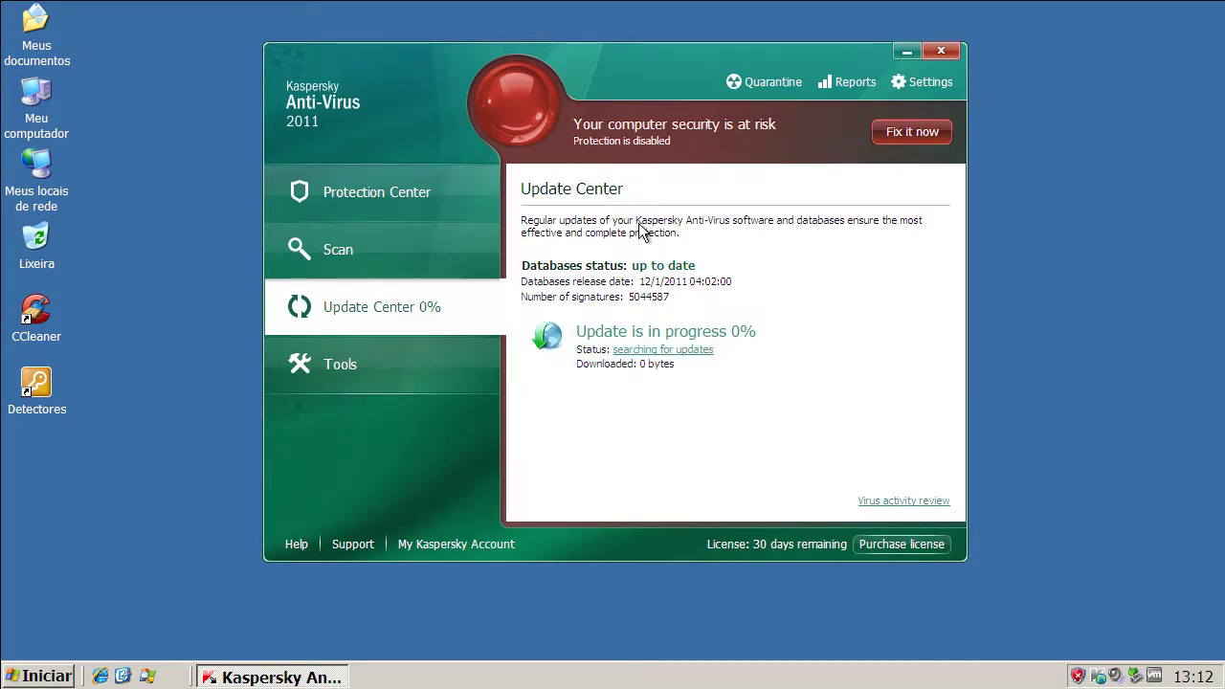
{"action": "left_click", "coordinate": [422, 258]}
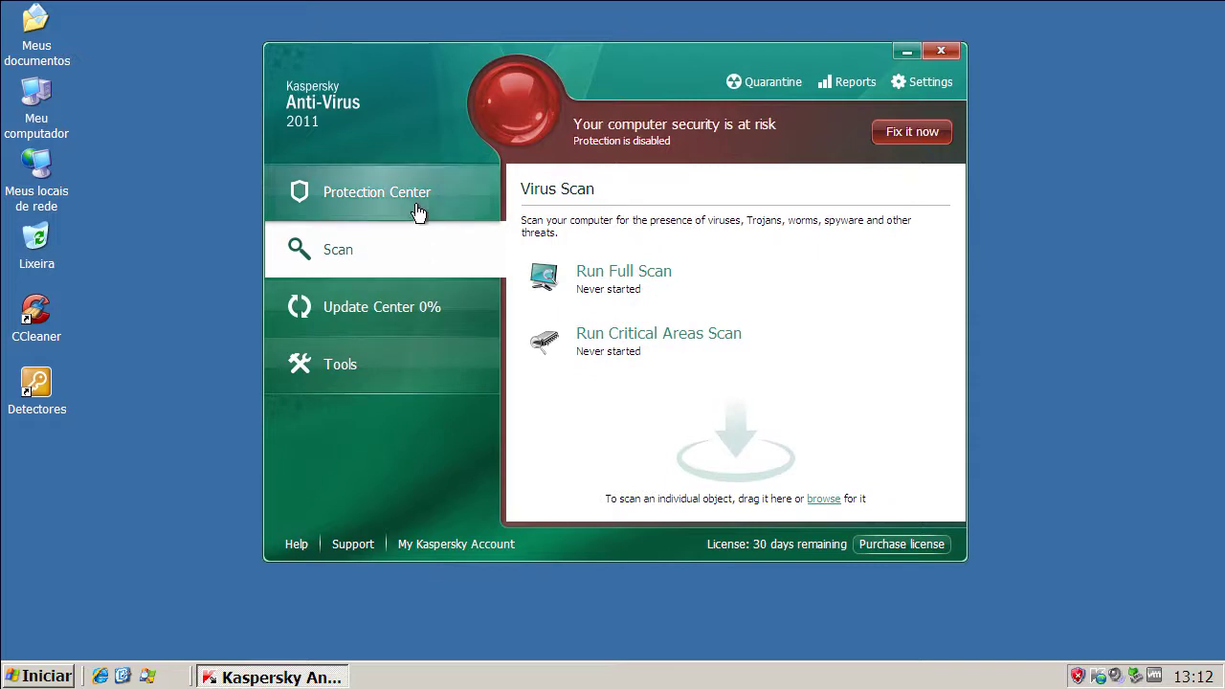
{"action": "left_click", "coordinate": [417, 205]}
{"action": "left_click", "coordinate": [421, 333]}
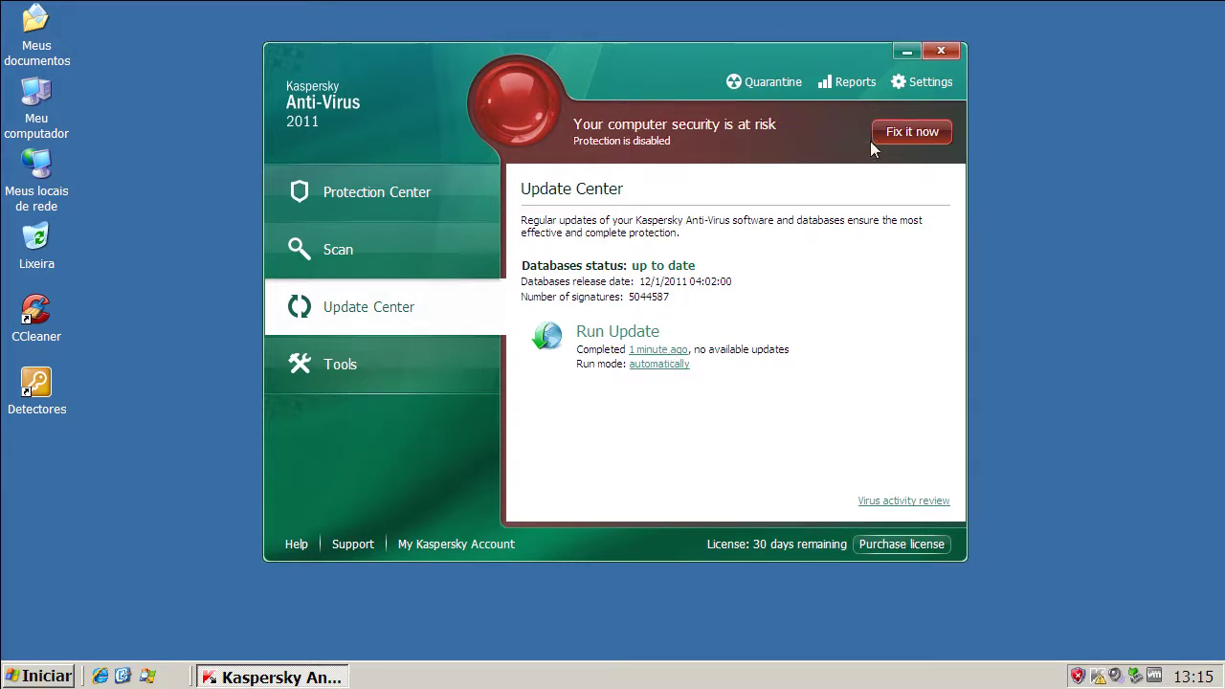
Fix the disabled protection so the computer is protected, and close the antivirus window.
{"action": "left_click", "coordinate": [905, 134]}
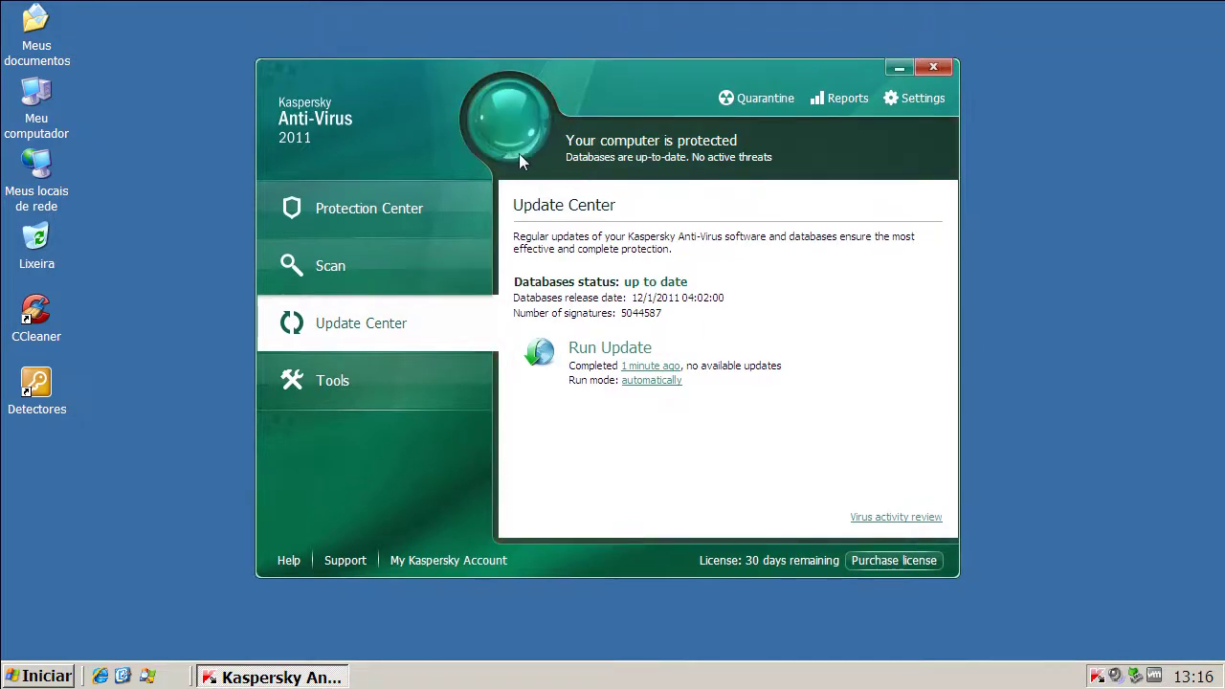
{"action": "left_click", "coordinate": [934, 68]}
Scan the 1000_____Malwares desktop folder for viruses with Kaspersky, and move the scan window slightly upward.
{"action": "double_click", "coordinate": [617, 101]}
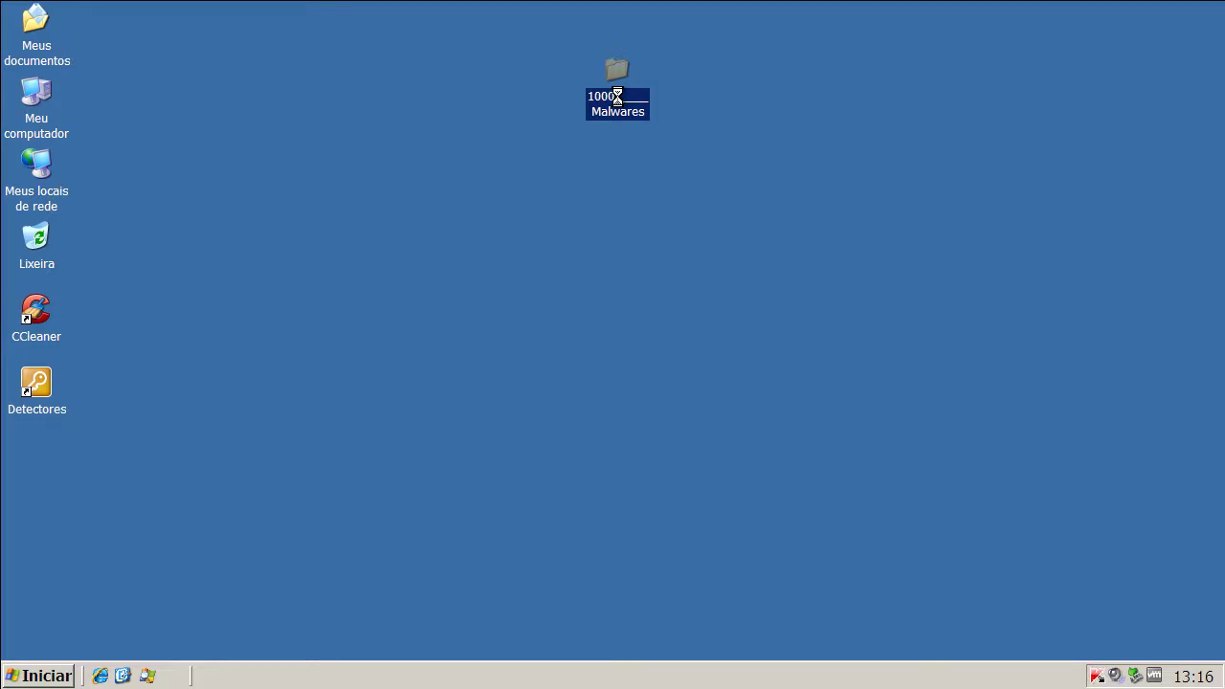
{"action": "right_click", "coordinate": [617, 99]}
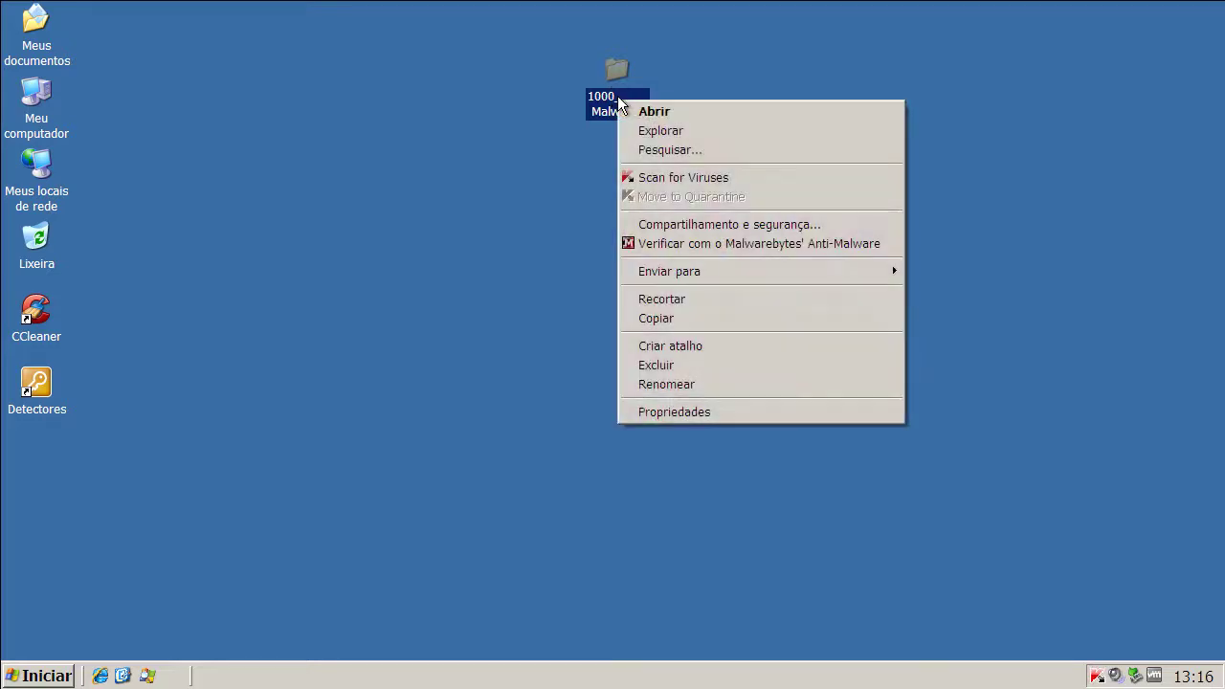
{"action": "left_click", "coordinate": [683, 179]}
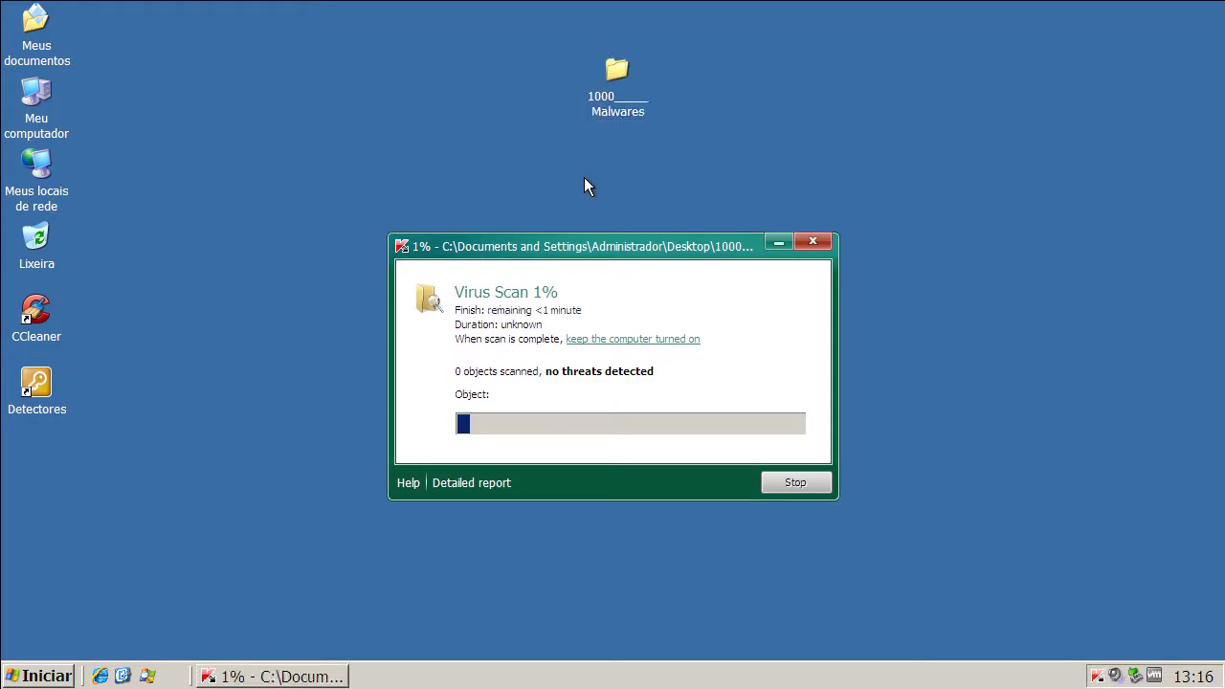
{"action": "left_click", "coordinate": [594, 246]}
{"action": "left_click_drag", "start_coordinate": [595, 245], "coordinate": [595, 198]}
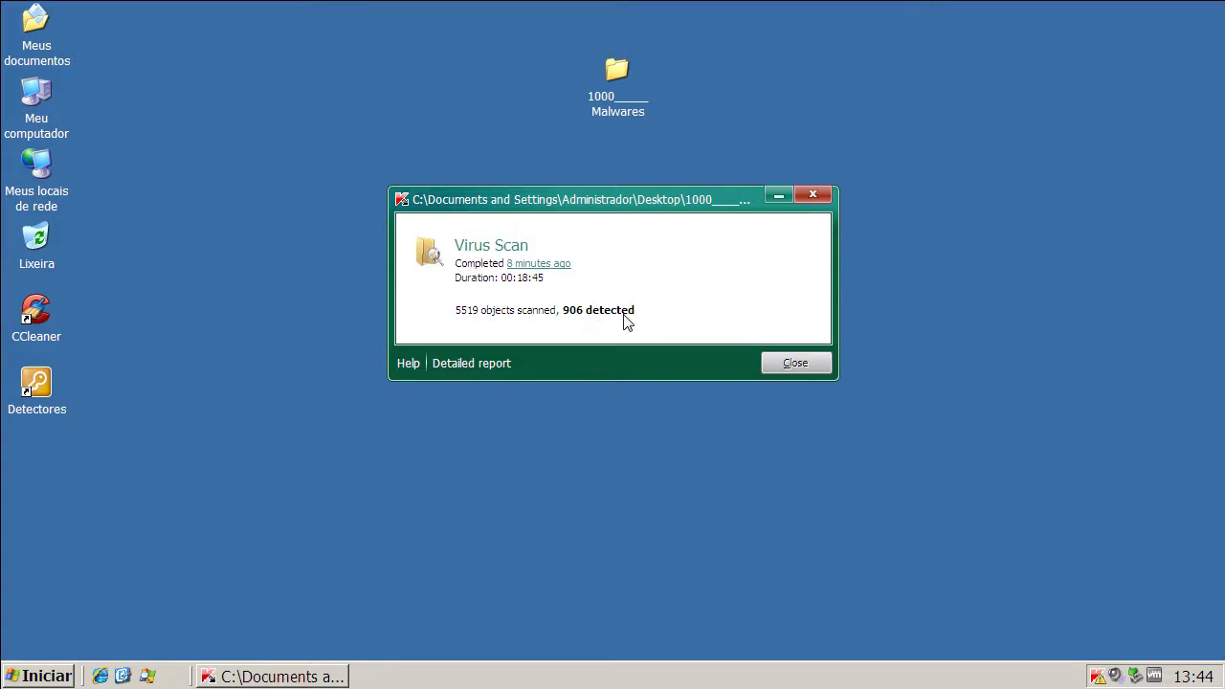
Close the finished scan results and fix the detected threats from the main antivirus window, applying deletion to all objects.
{"action": "left_click", "coordinate": [805, 363]}
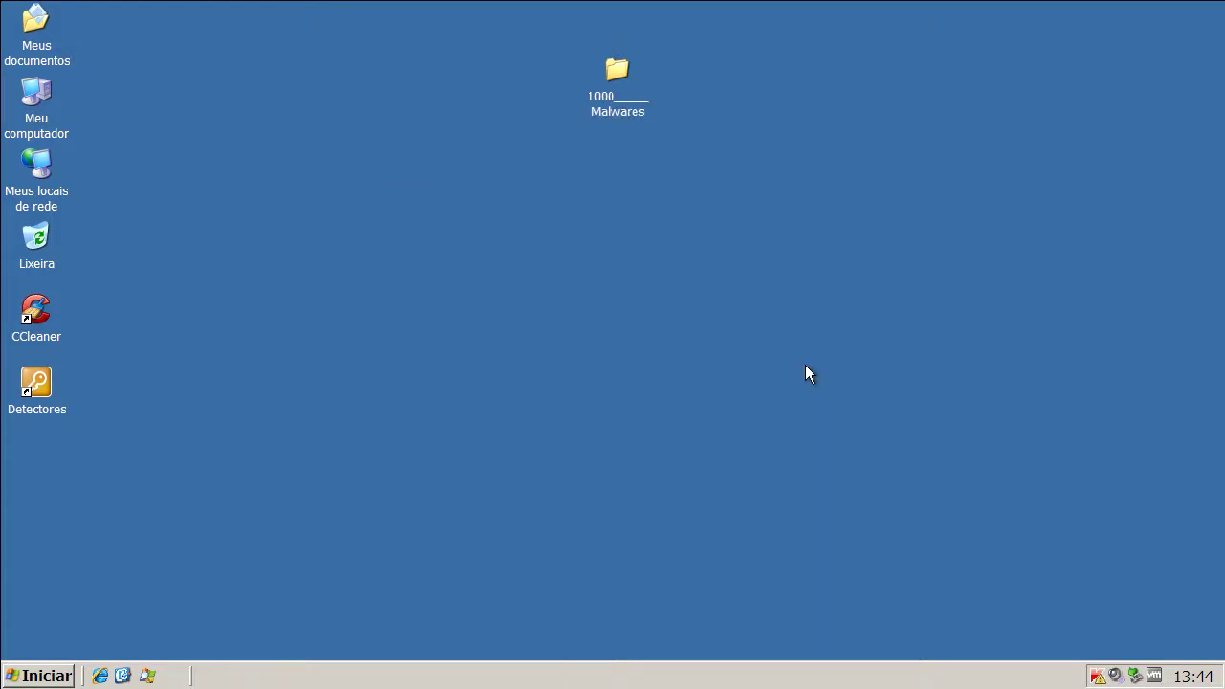
{"action": "left_click", "coordinate": [1103, 675]}
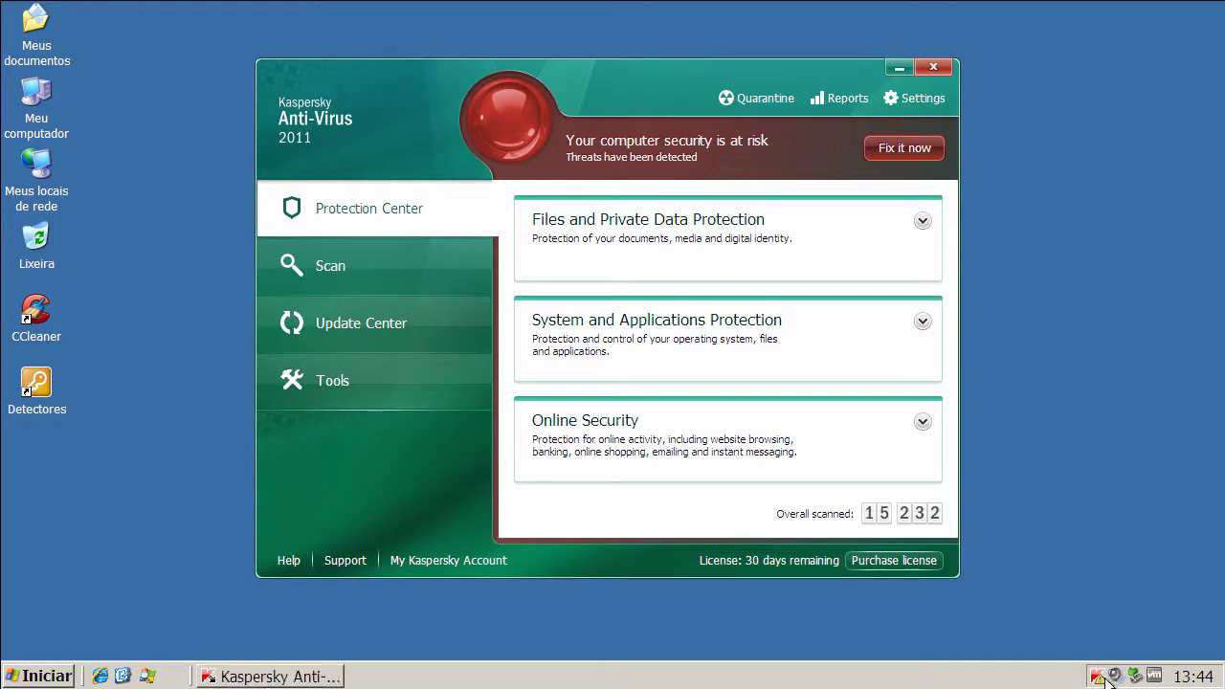
{"action": "right_click", "coordinate": [1103, 676]}
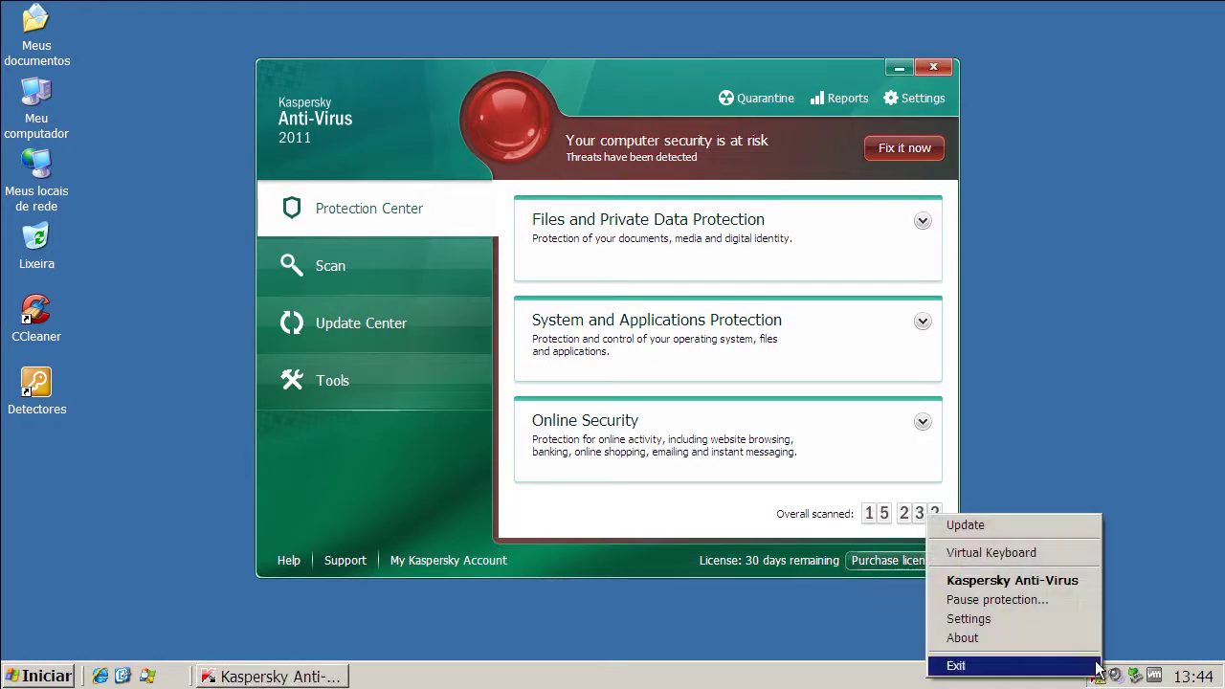
{"action": "left_click", "coordinate": [895, 150]}
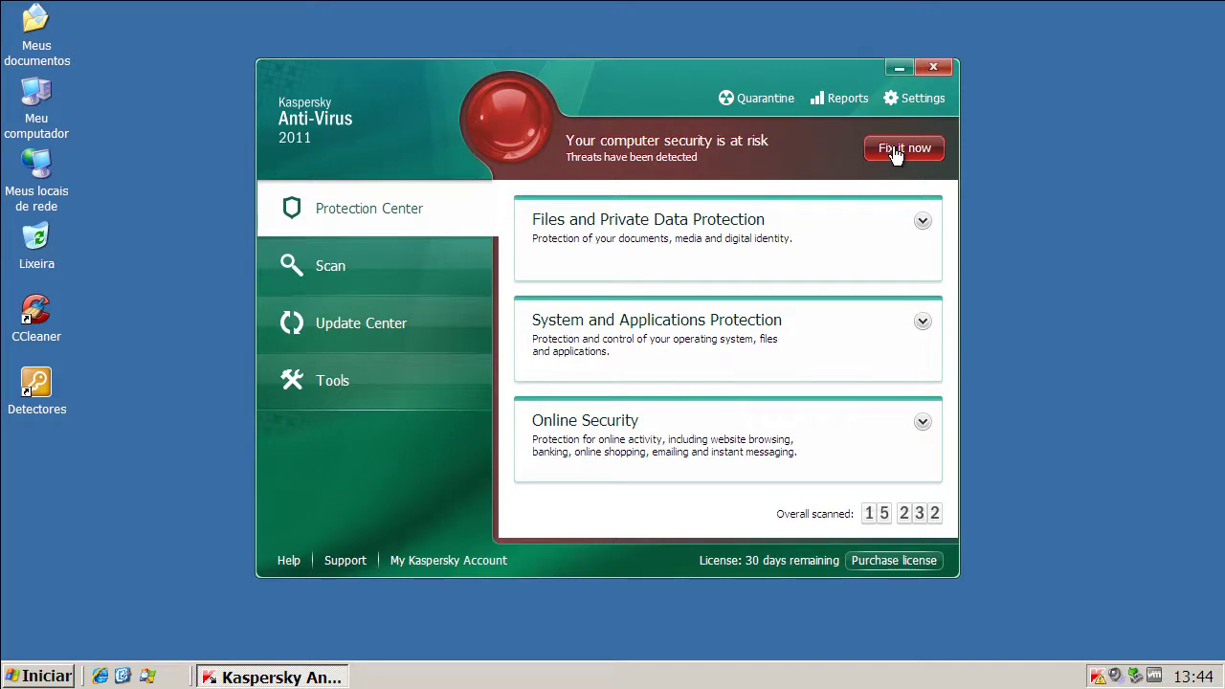
{"action": "left_click", "coordinate": [896, 150]}
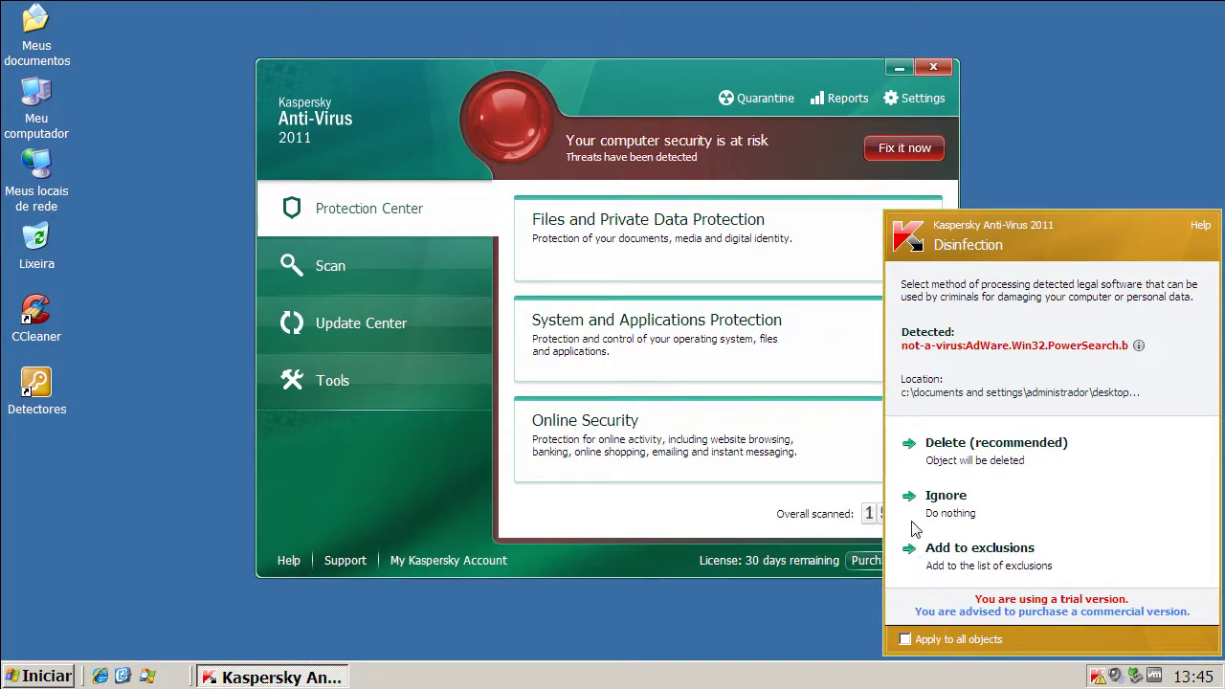
{"action": "left_click", "coordinate": [905, 639]}
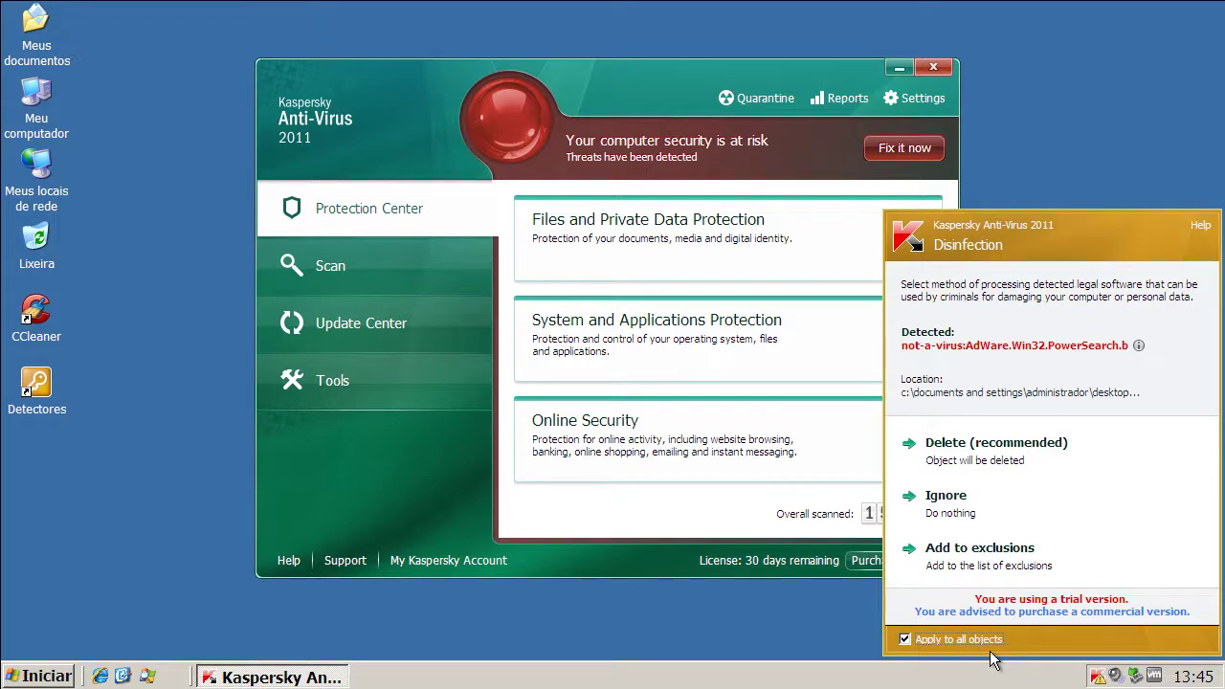
{"action": "left_click", "coordinate": [977, 455]}
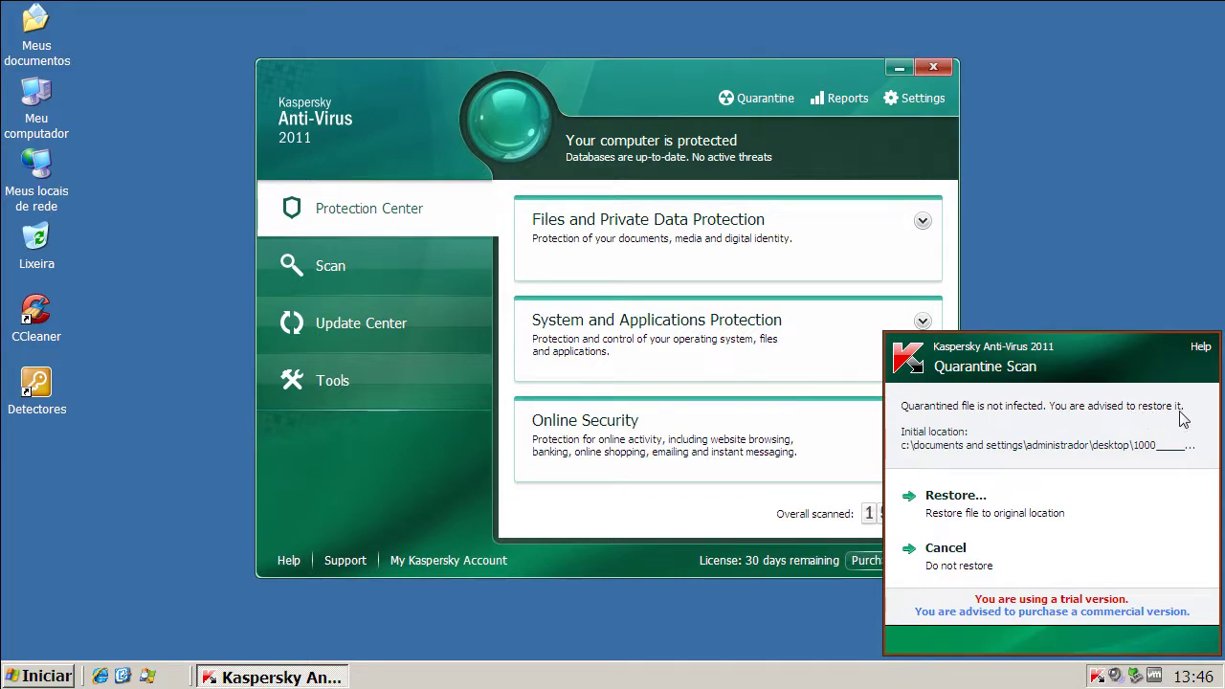
Restore the uninfected quarantined file to its original location and close the antivirus window.
{"action": "left_click", "coordinate": [955, 504]}
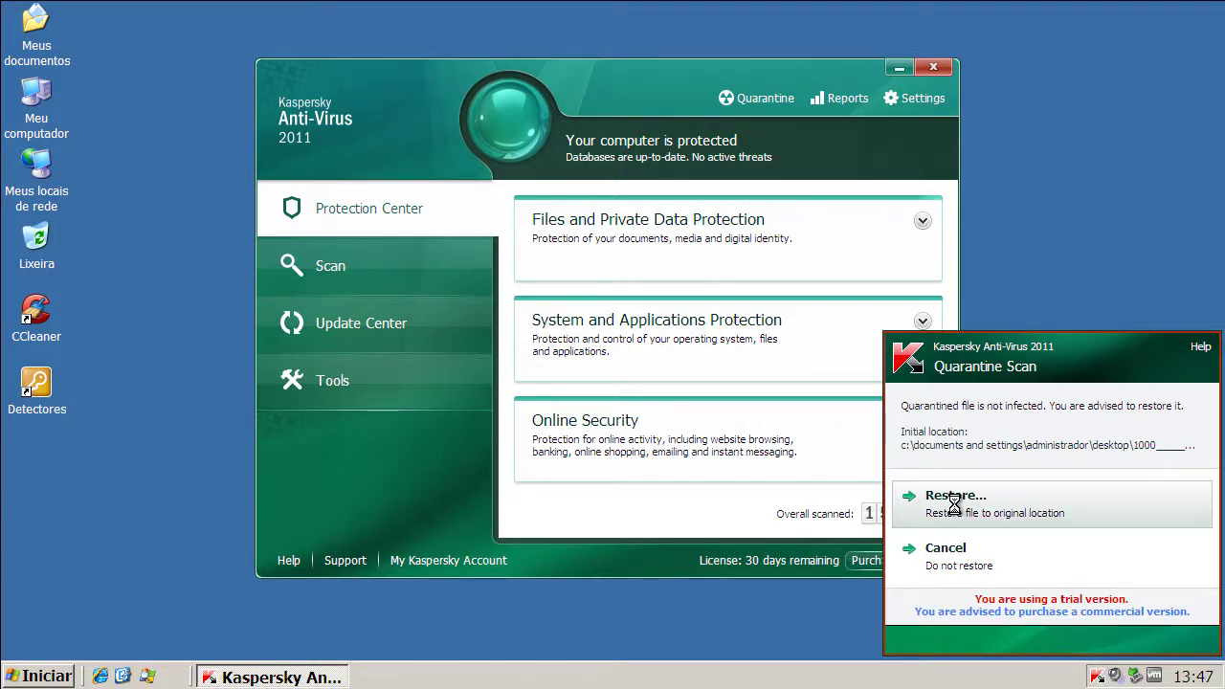
{"action": "left_click", "coordinate": [1163, 612]}
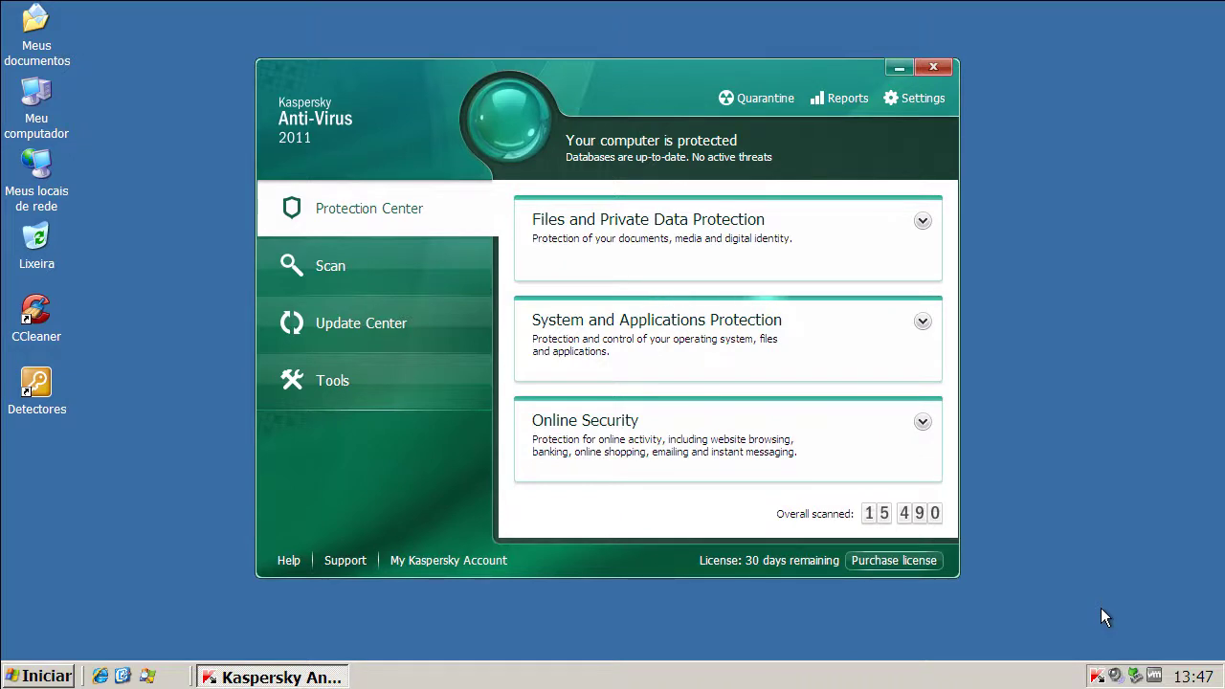
{"action": "left_click", "coordinate": [928, 70]}
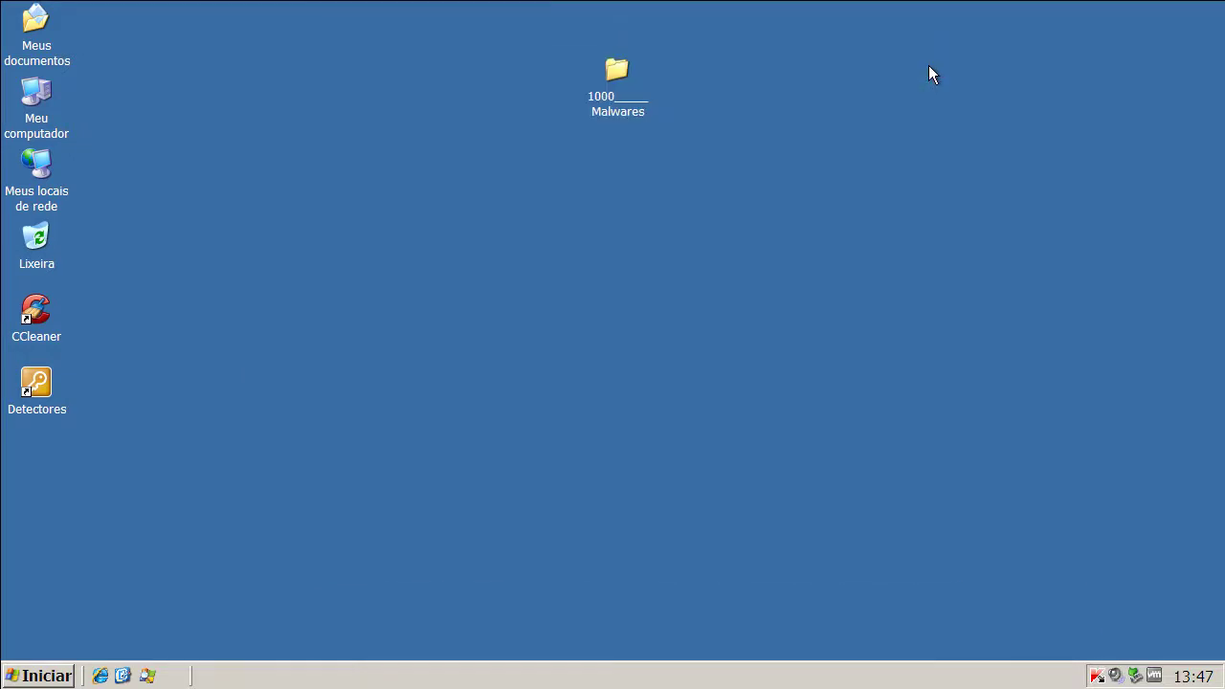
Check the remaining file count in the 1000_____Malwares folder's properties, and close them without changes.
{"action": "right_click", "coordinate": [612, 86]}
{"action": "left_click", "coordinate": [673, 397]}
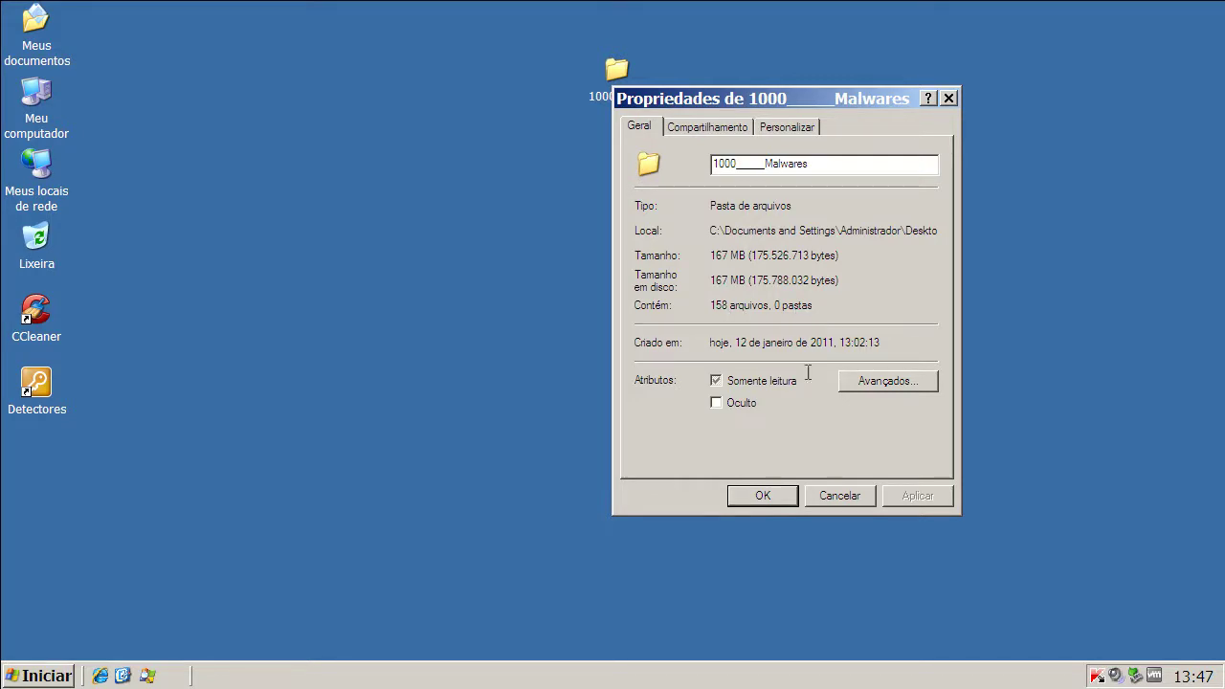
{"action": "left_click", "coordinate": [840, 496]}
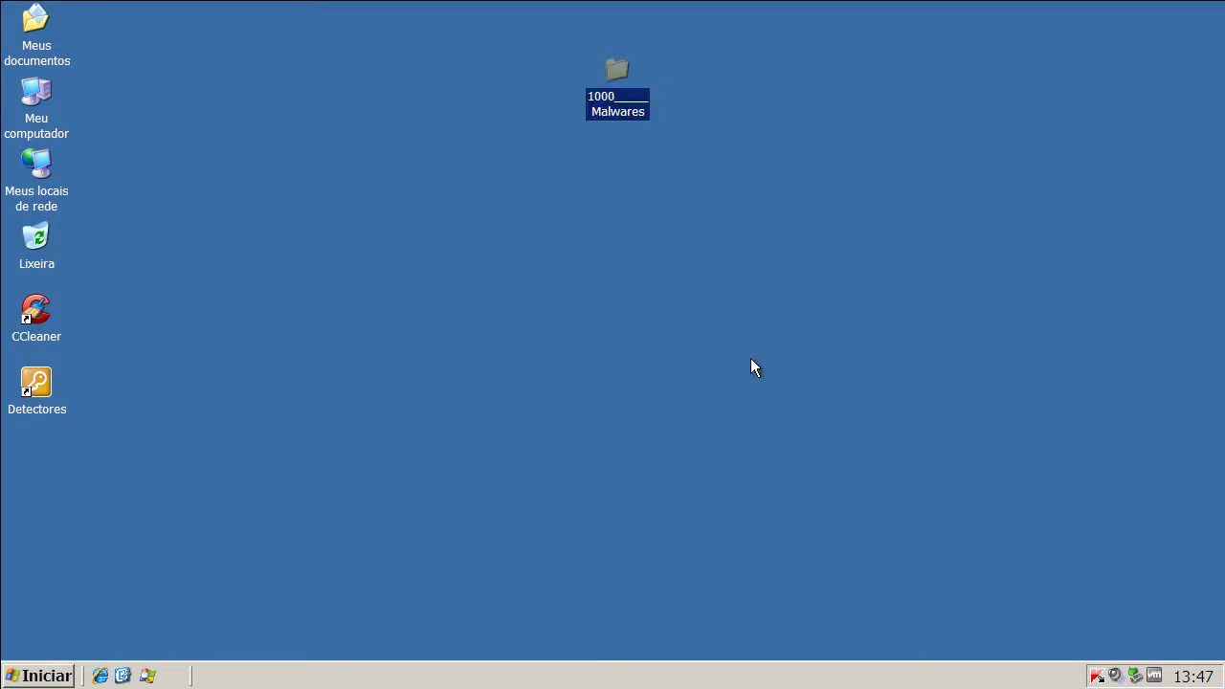
Scan the 1000_____Malwares folder with Kaspersky a second time.
{"action": "right_click", "coordinate": [611, 104]}
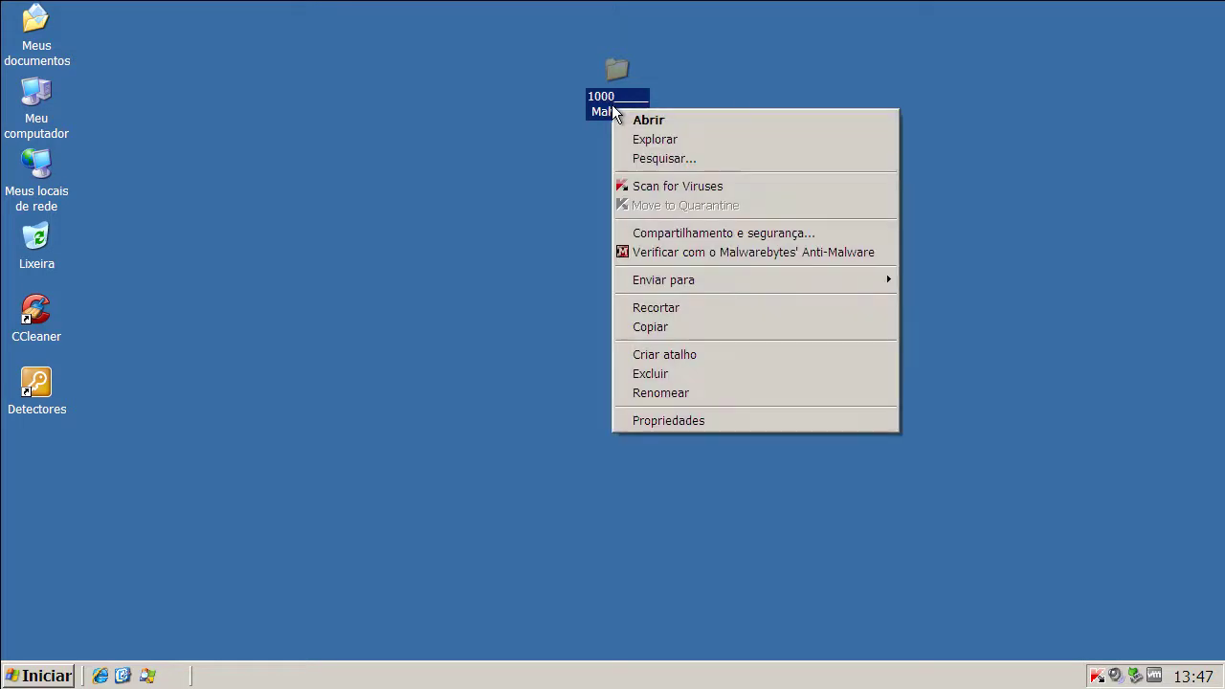
{"action": "left_click", "coordinate": [636, 187]}
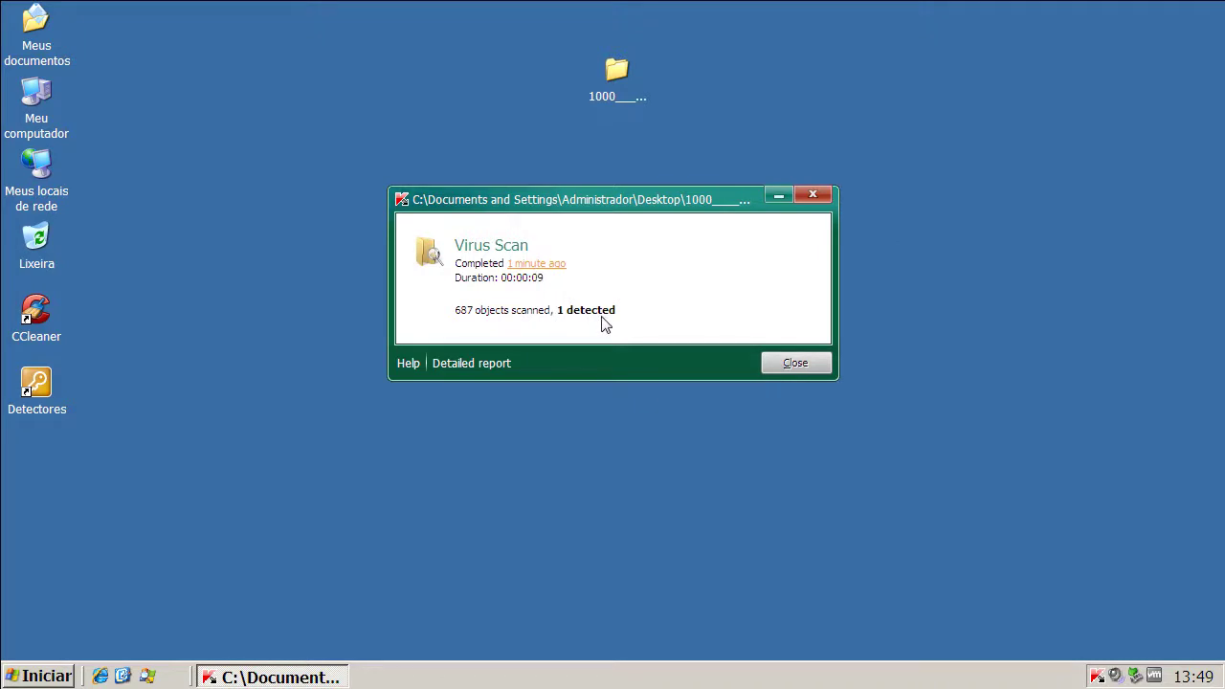
Close the second scan's results, check the protection status in the main Kaspersky window, and close it.
{"action": "left_click", "coordinate": [796, 364]}
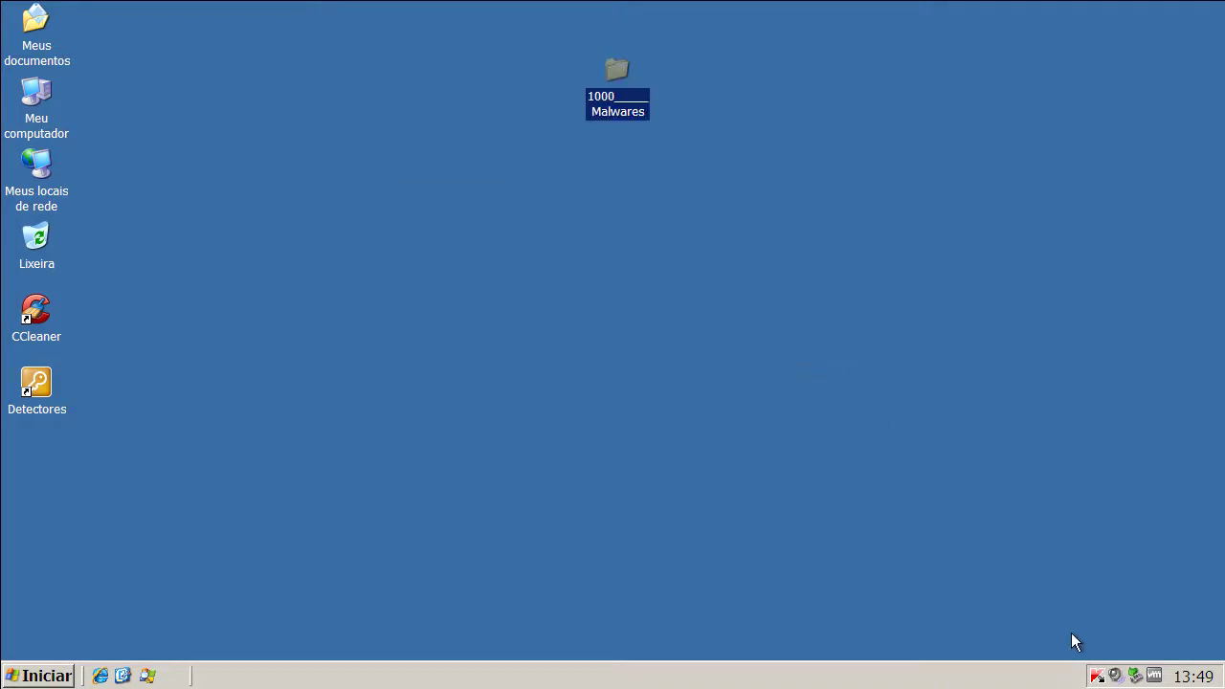
{"action": "double_click", "coordinate": [1096, 676]}
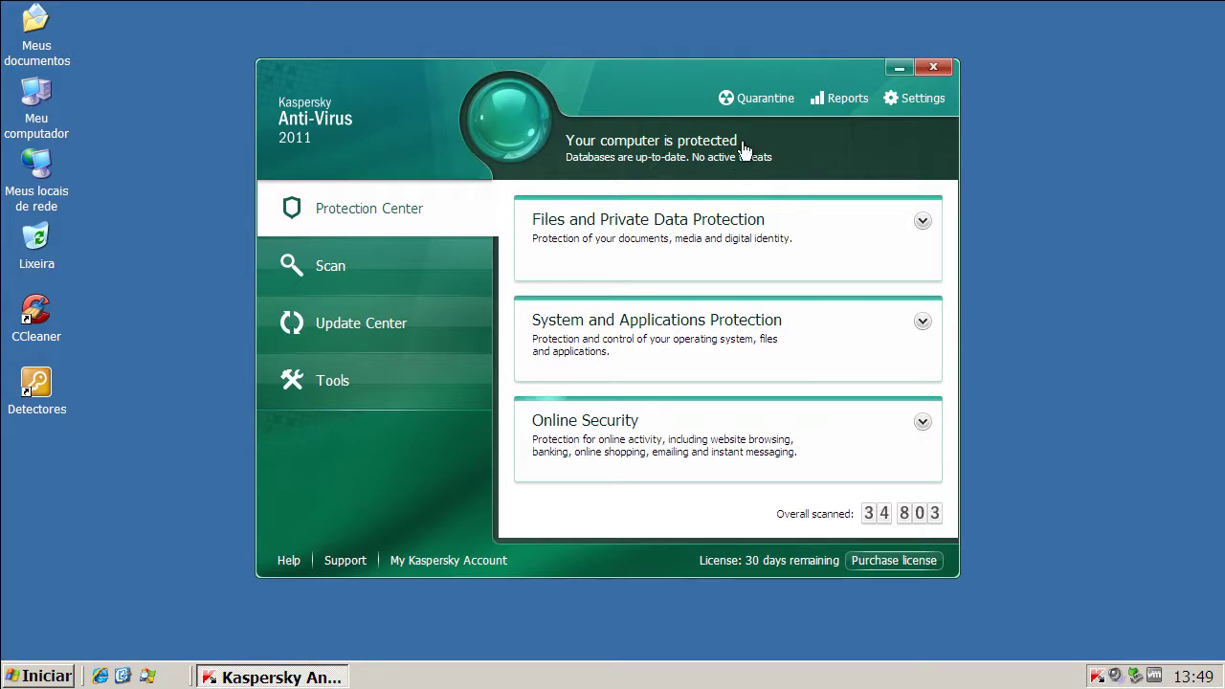
{"action": "left_click", "coordinate": [930, 69]}
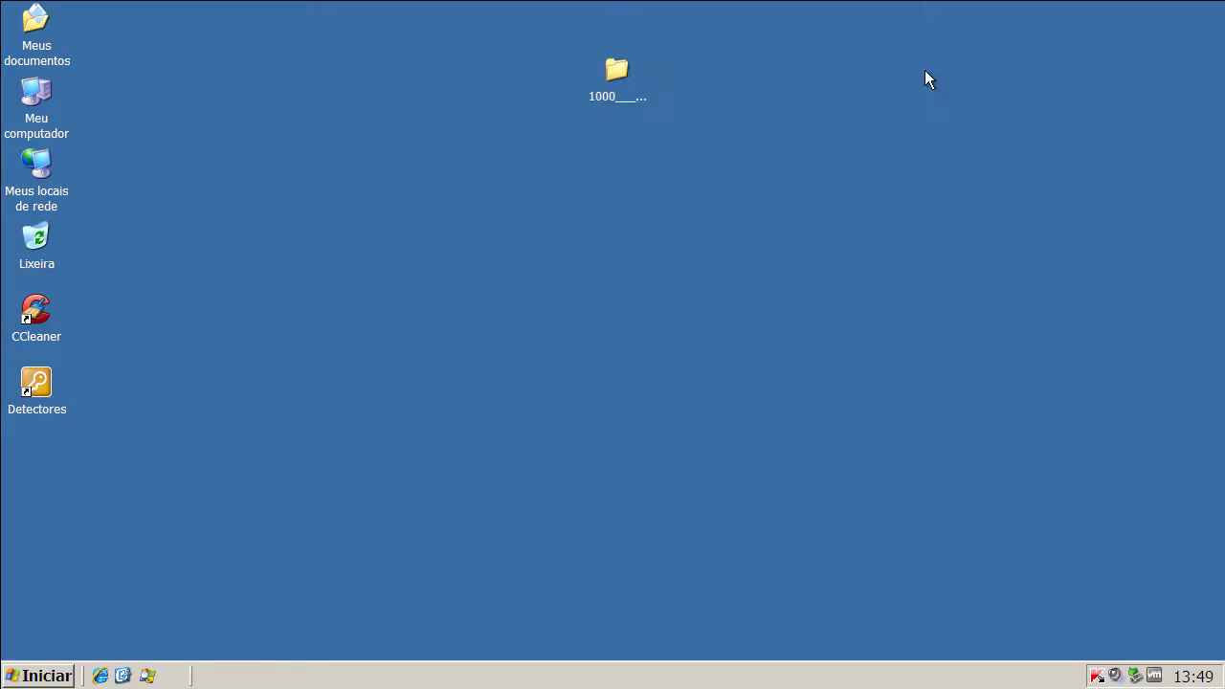
Check the number of files left in the 1000_____Malwares folder's properties after the second scan, and close them without changes.
{"action": "left_click", "coordinate": [612, 82]}
{"action": "right_click", "coordinate": [610, 80]}
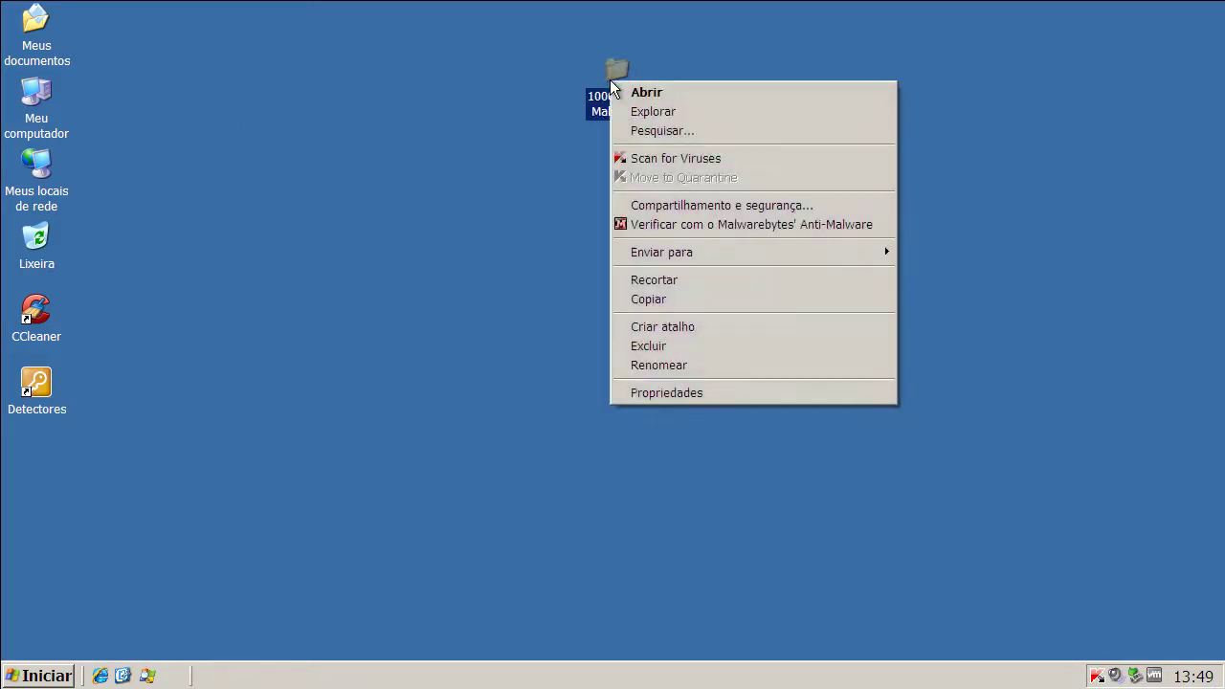
{"action": "left_click", "coordinate": [671, 393]}
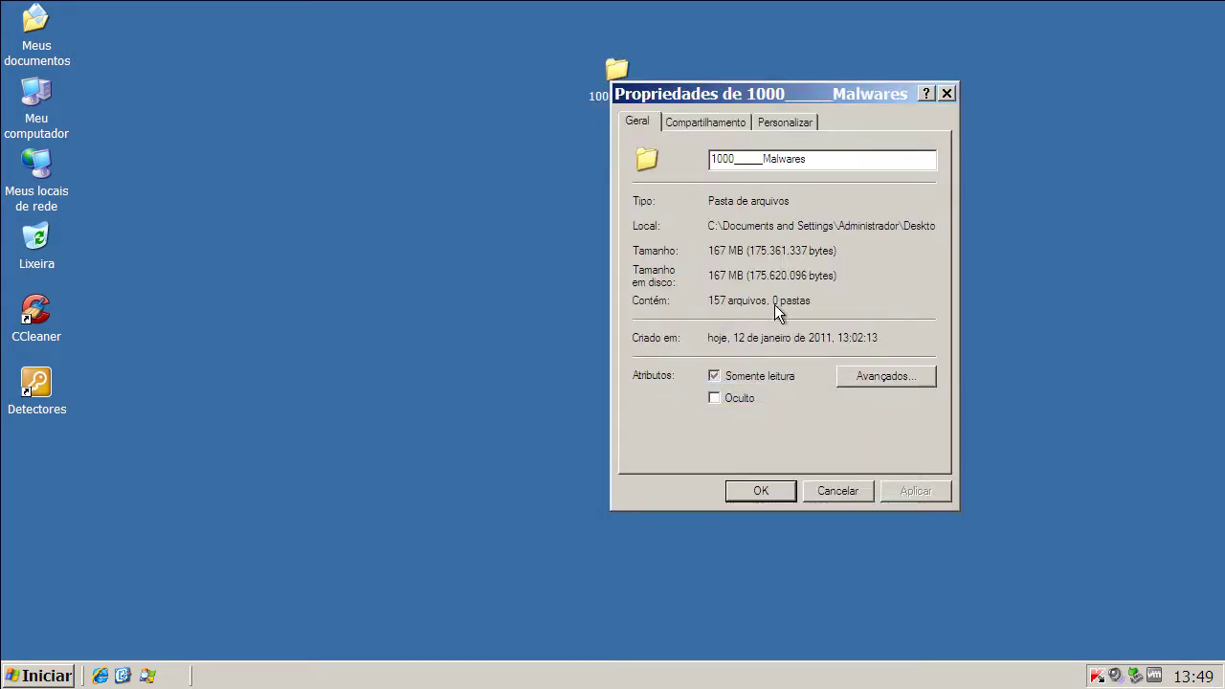
{"action": "left_click", "coordinate": [852, 494]}
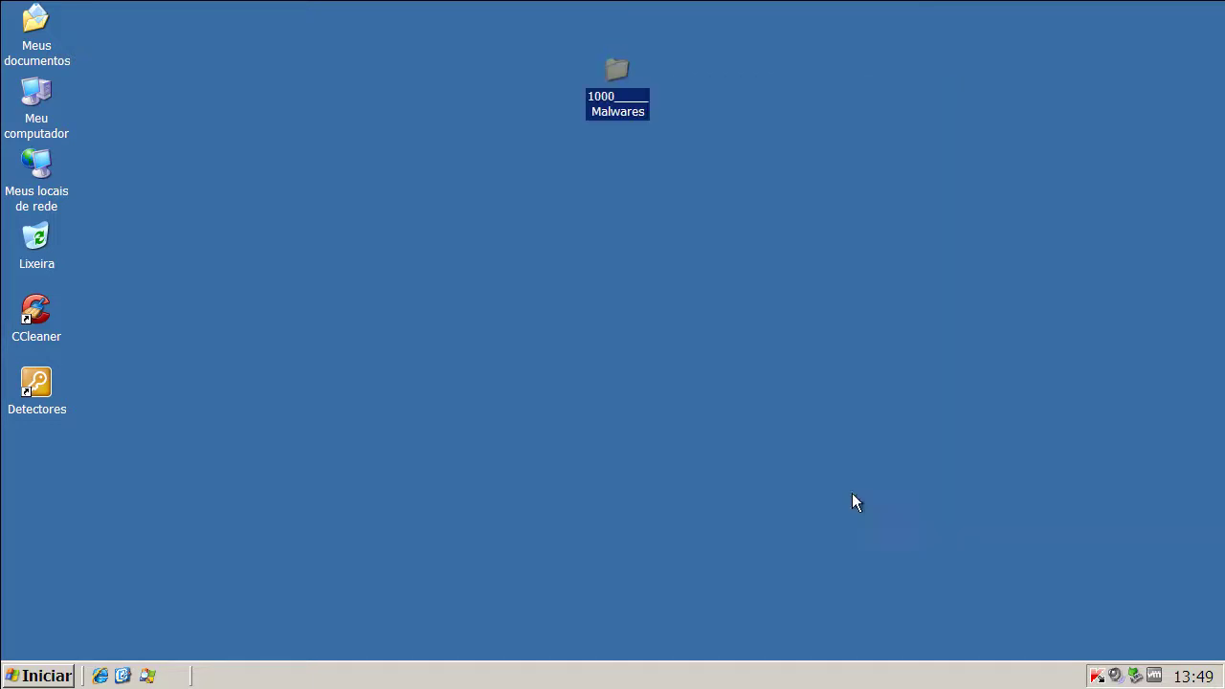
Scan the 1000_____Malwares folder with Kaspersky a third time, and close the notification and the finished scan window.
{"action": "left_click", "coordinate": [606, 100]}
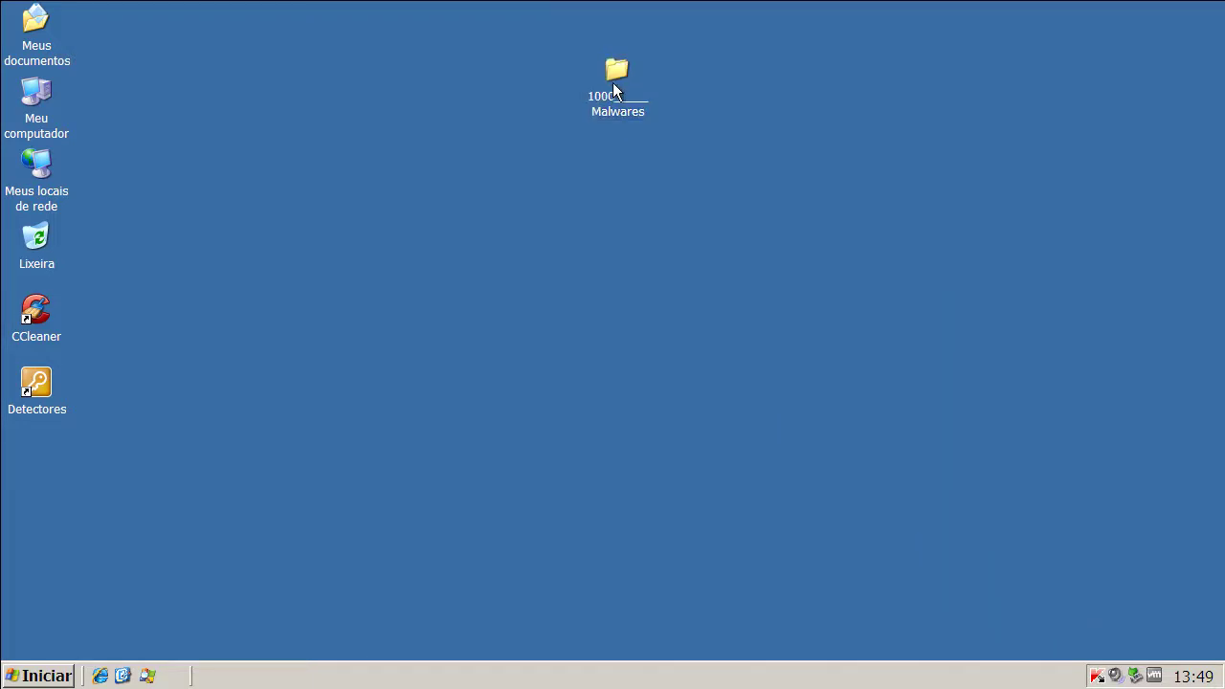
{"action": "right_click", "coordinate": [614, 85]}
{"action": "left_click", "coordinate": [653, 159]}
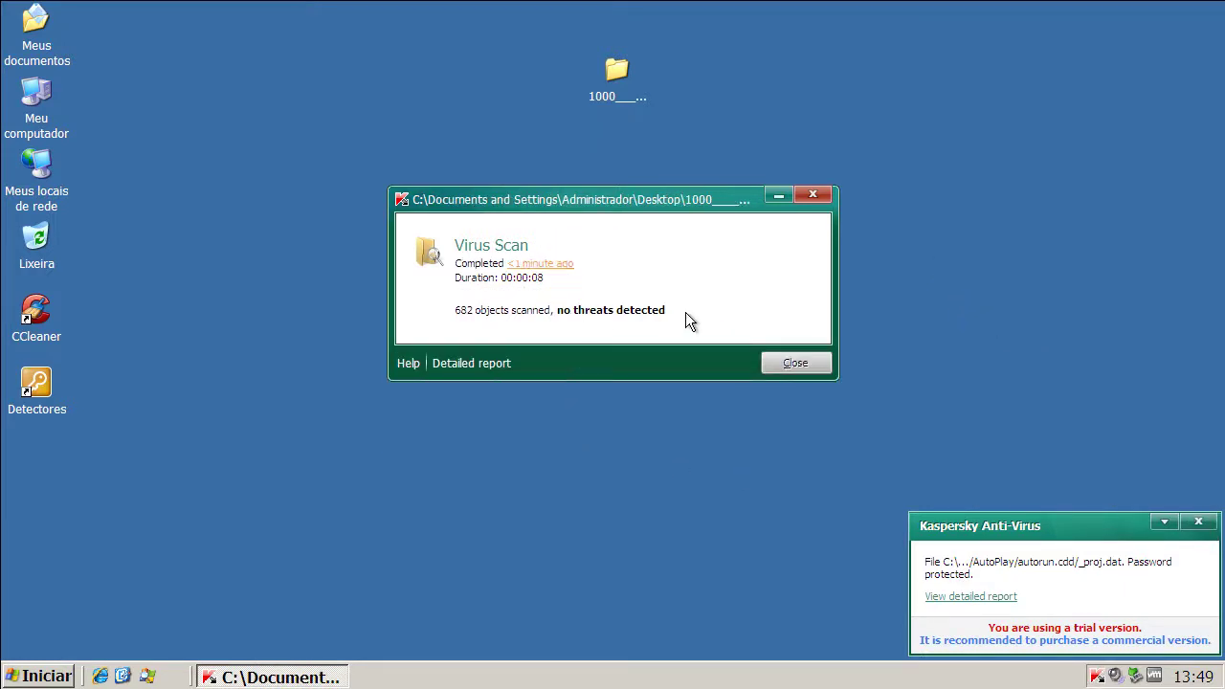
{"action": "left_click", "coordinate": [1197, 521]}
{"action": "left_click", "coordinate": [813, 197]}
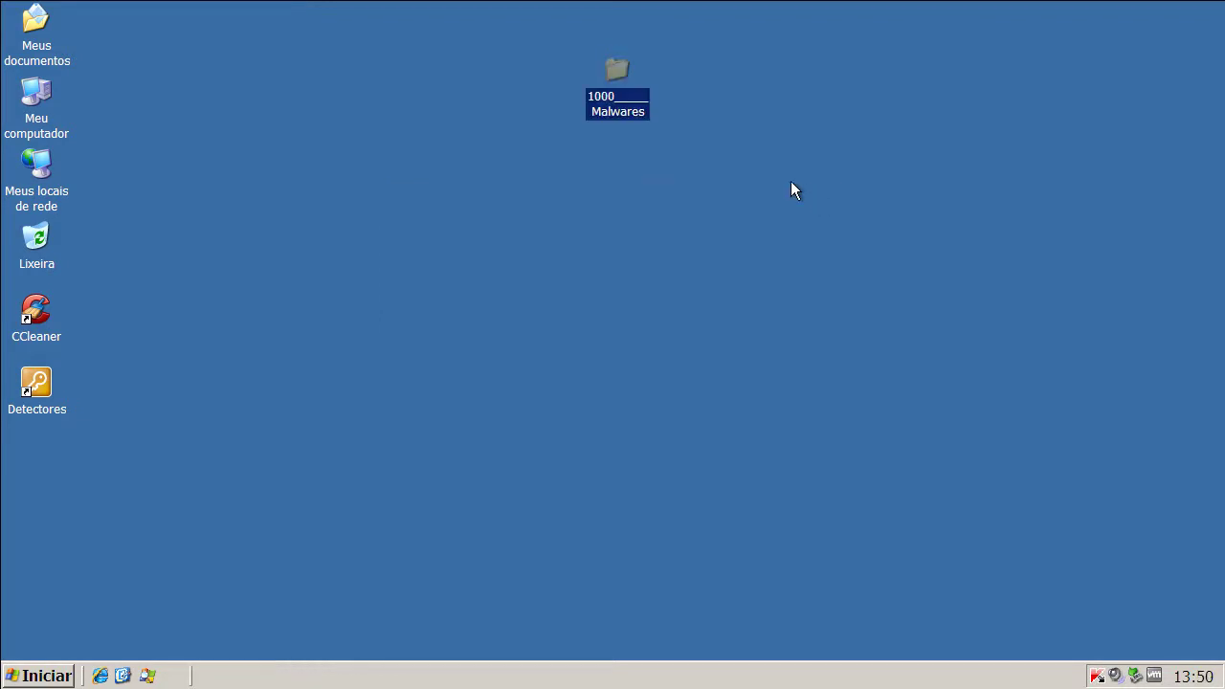
Open the 1000_____Malwares folder's properties and compute 1000 - 157 in the calculator from the remaining file count.
{"action": "right_click", "coordinate": [635, 113]}
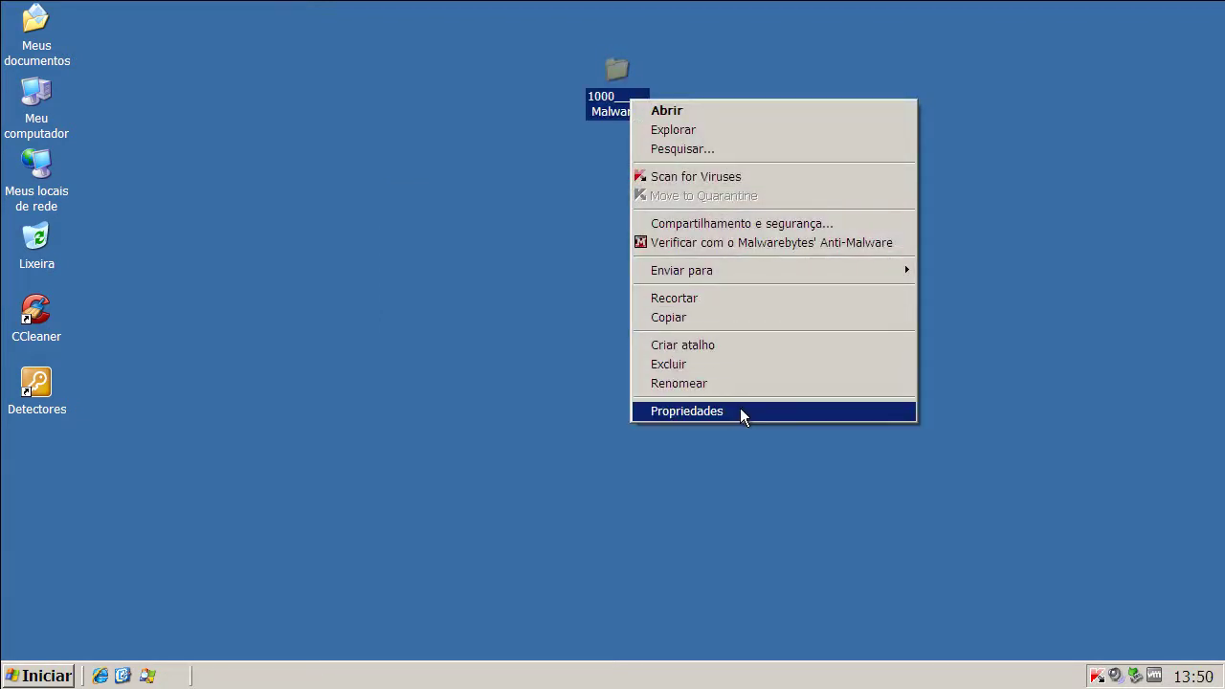
{"action": "left_click", "coordinate": [740, 412]}
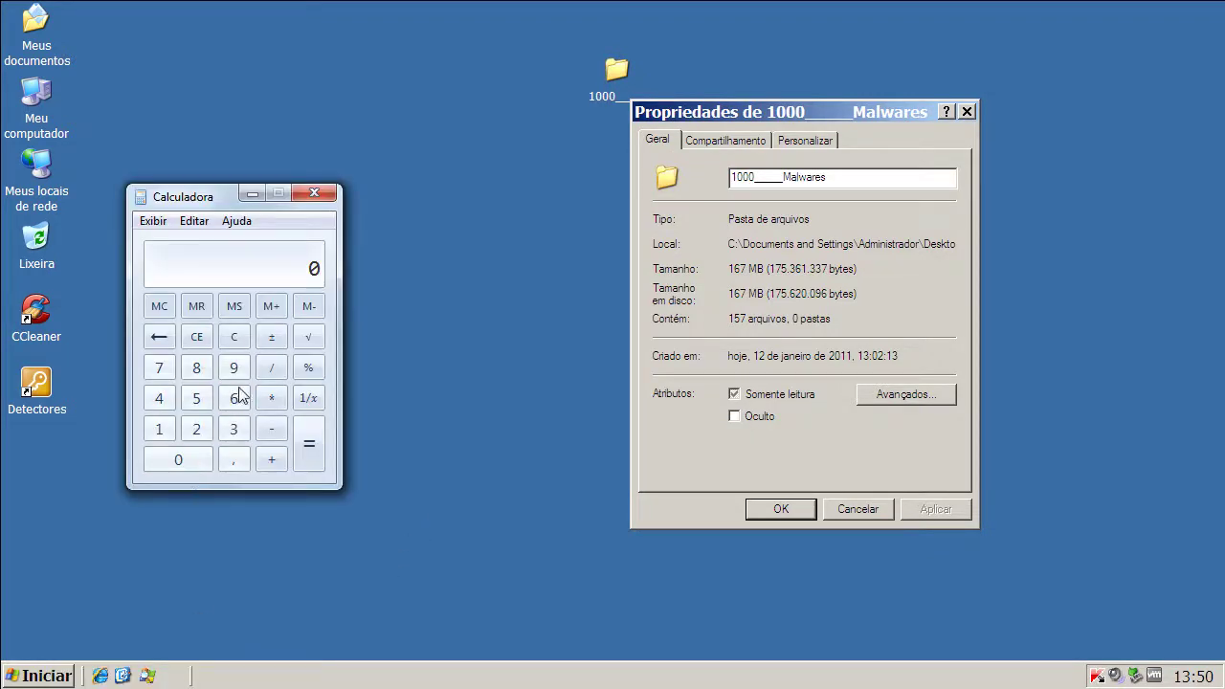
{"action": "left_click", "coordinate": [161, 428]}
{"action": "left_click", "coordinate": [175, 459]}
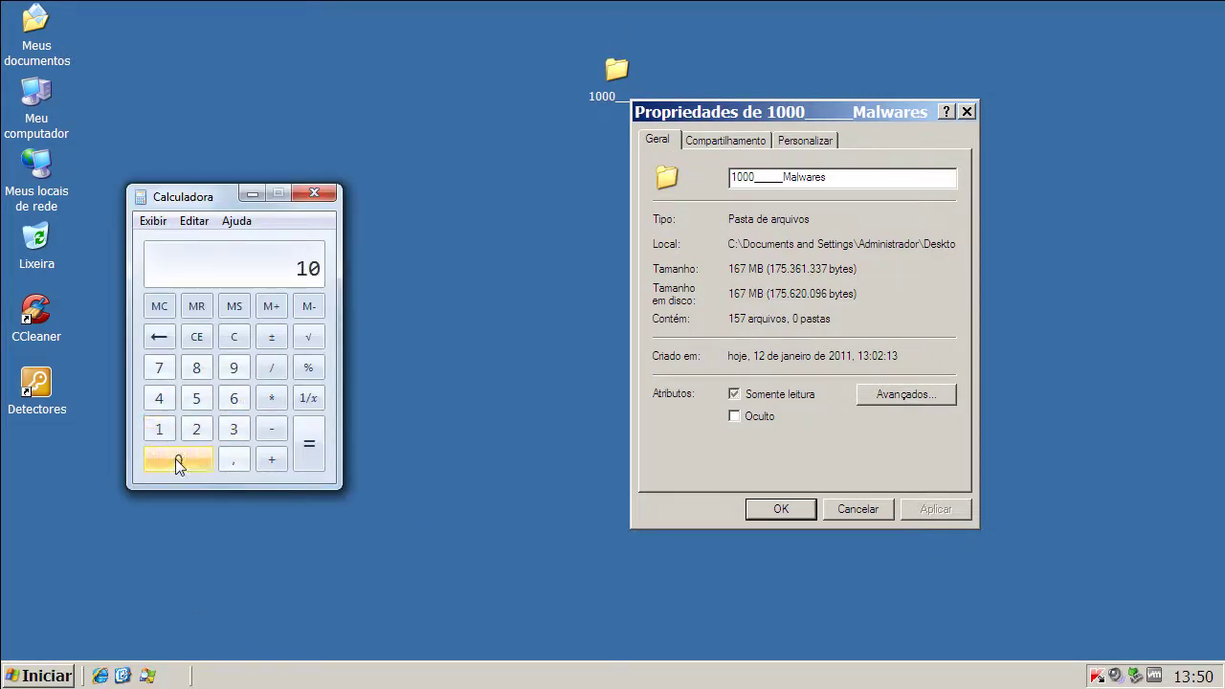
{"action": "left_click", "coordinate": [175, 458]}
{"action": "left_click", "coordinate": [176, 458]}
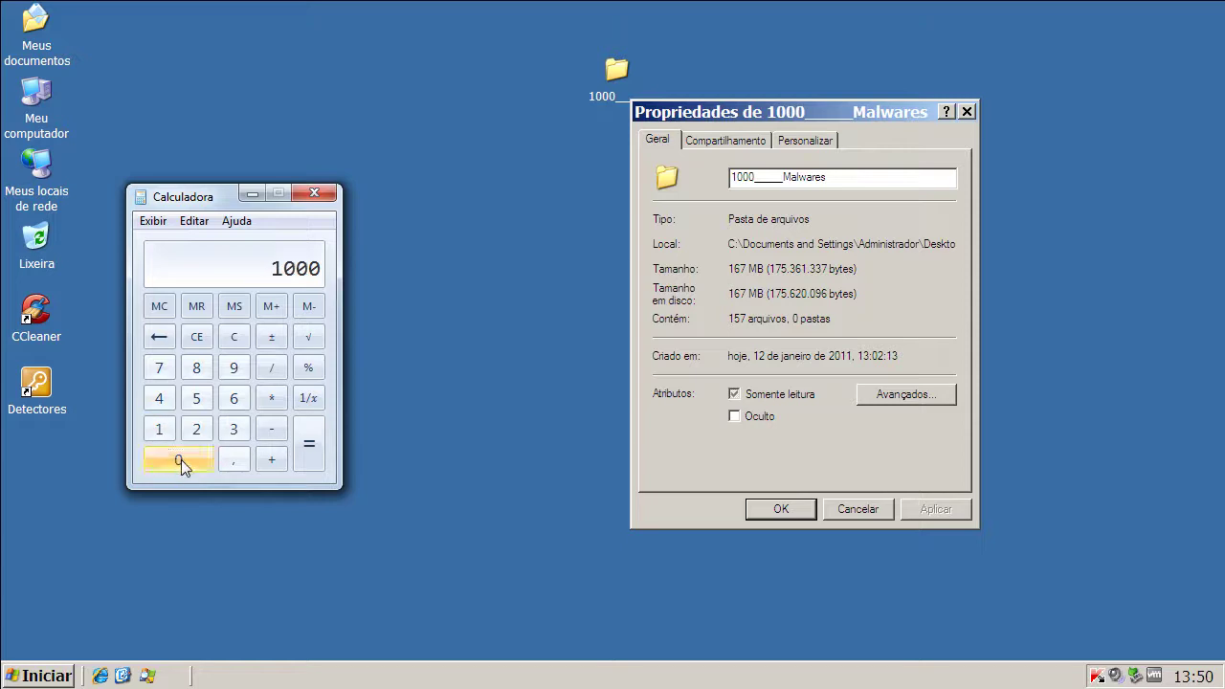
{"action": "left_click", "coordinate": [275, 431]}
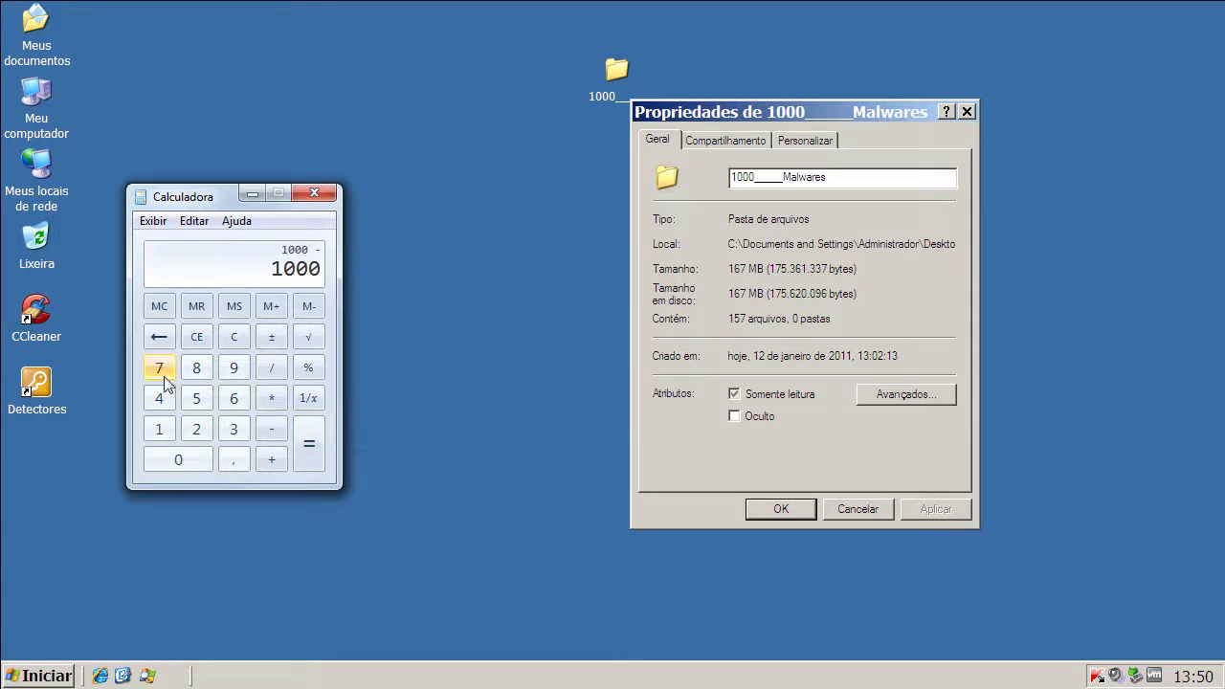
{"action": "left_click", "coordinate": [162, 427]}
{"action": "left_click", "coordinate": [193, 397]}
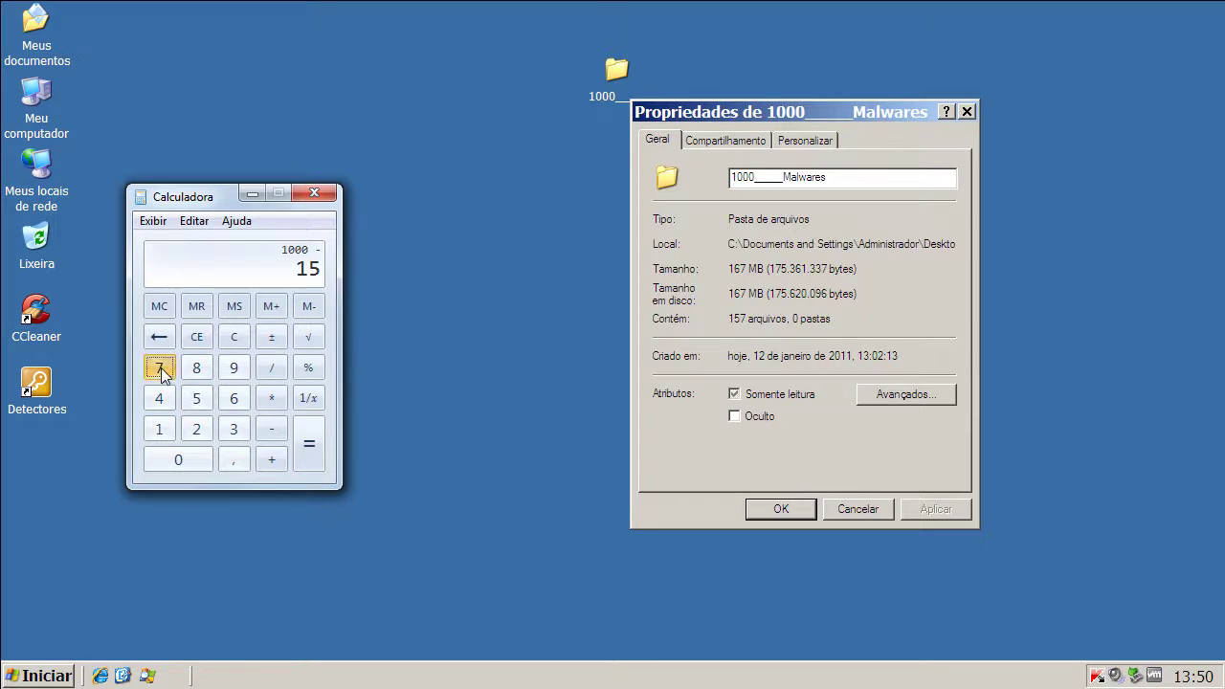
{"action": "left_click", "coordinate": [159, 368]}
{"action": "left_click", "coordinate": [312, 452]}
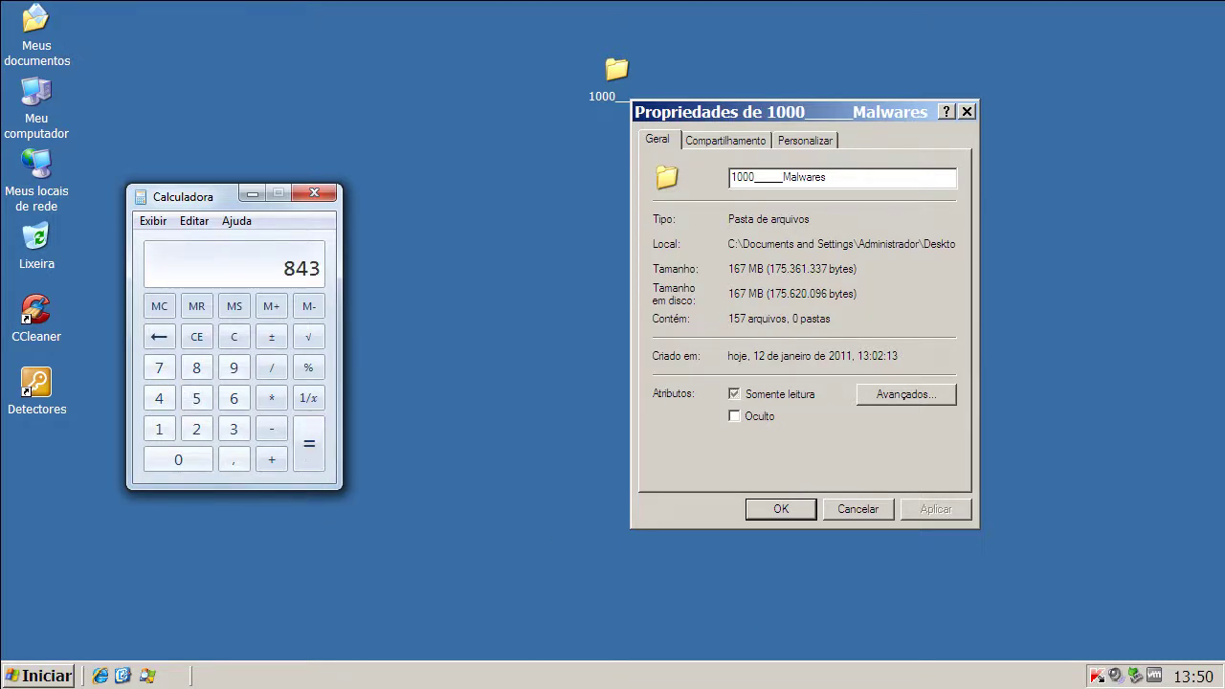
Switch to the Resultados file in Notepad and record 84.30 % for Kaspersky Antivirus 2011.
{"action": "key", "text": "alt+Tab"}
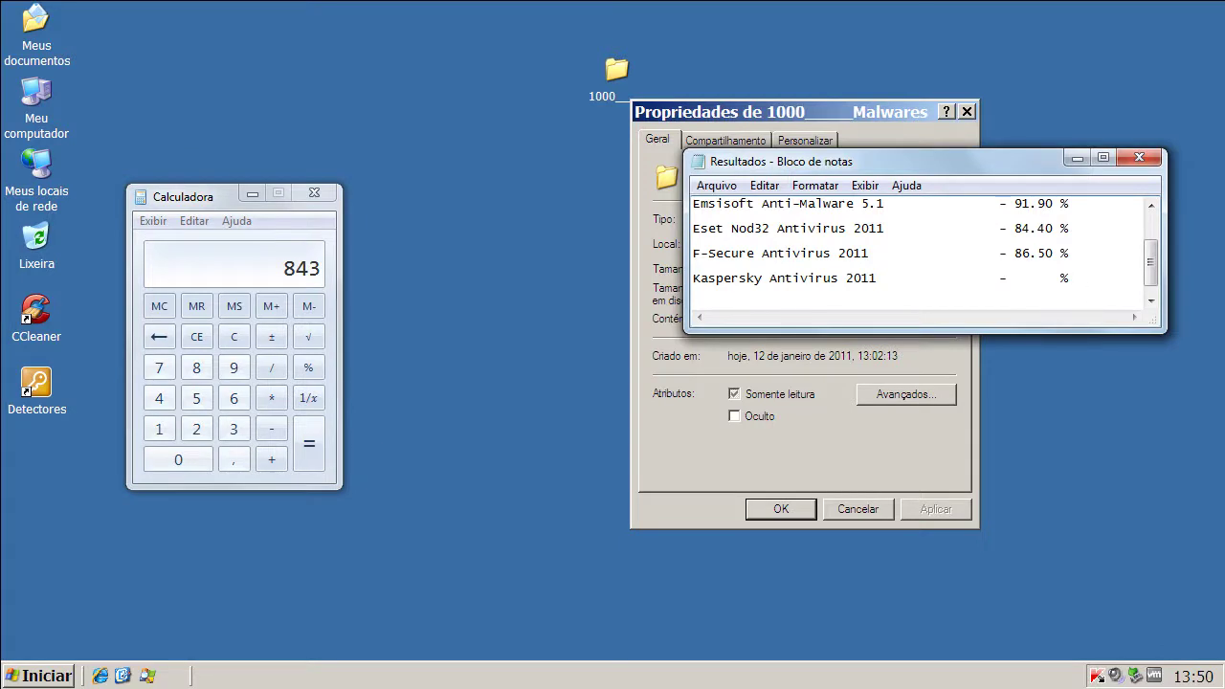
{"action": "type", "text": "84,30"}
{"action": "key", "text": "BackSpace"}
{"action": "key", "text": "BackSpace"}
{"action": "key", "text": "BackSpace"}
{"action": "type", "text": ".30"}
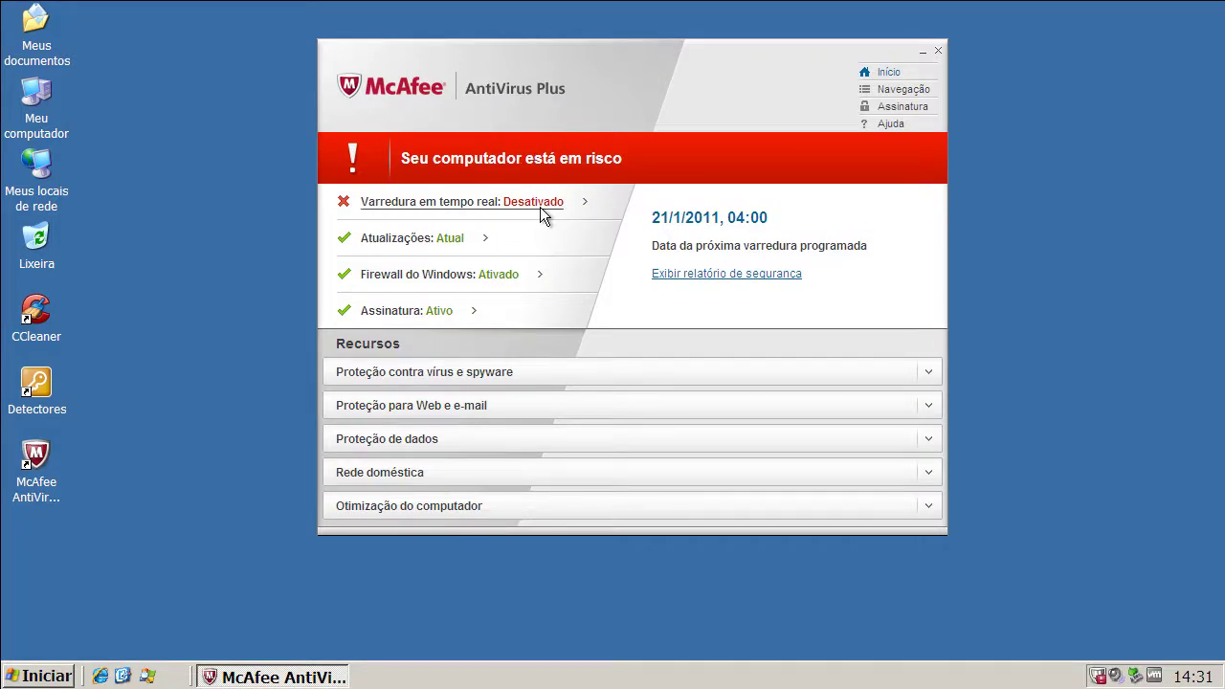
Minimize the McAfee window, check the file count in the 1000______Malwares folder's properties, and close them without changes.
{"action": "left_click", "coordinate": [923, 51]}
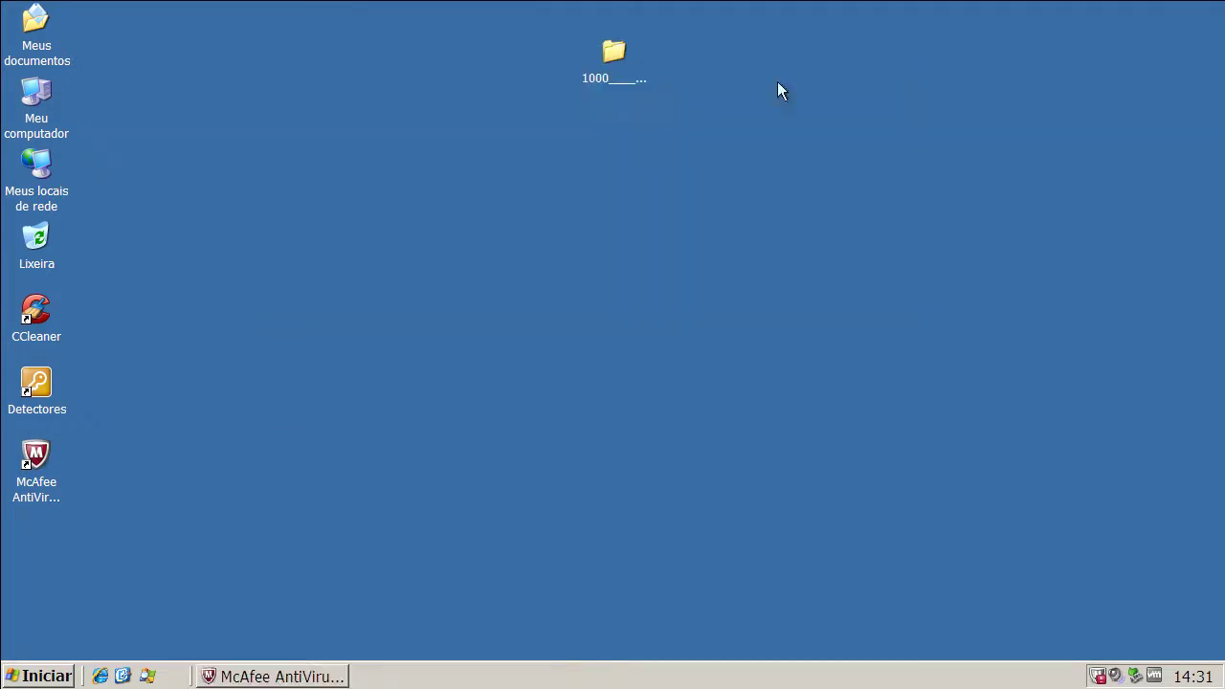
{"action": "left_click", "coordinate": [622, 92]}
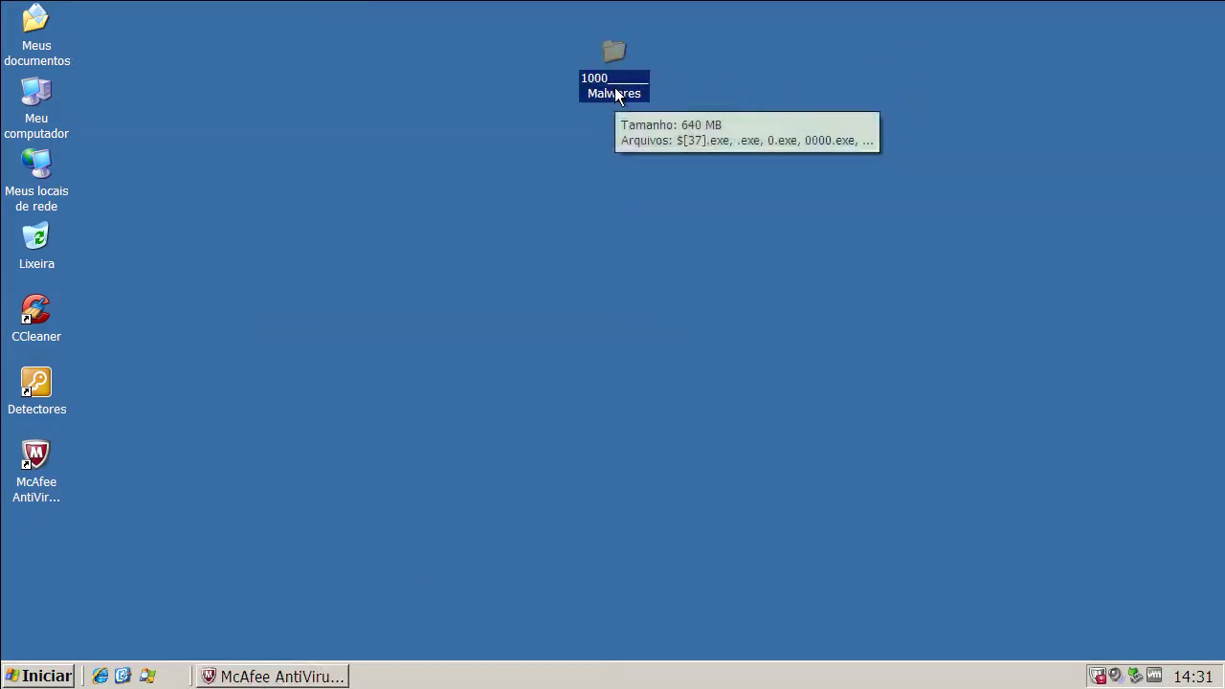
{"action": "right_click", "coordinate": [617, 93]}
{"action": "left_click", "coordinate": [701, 380]}
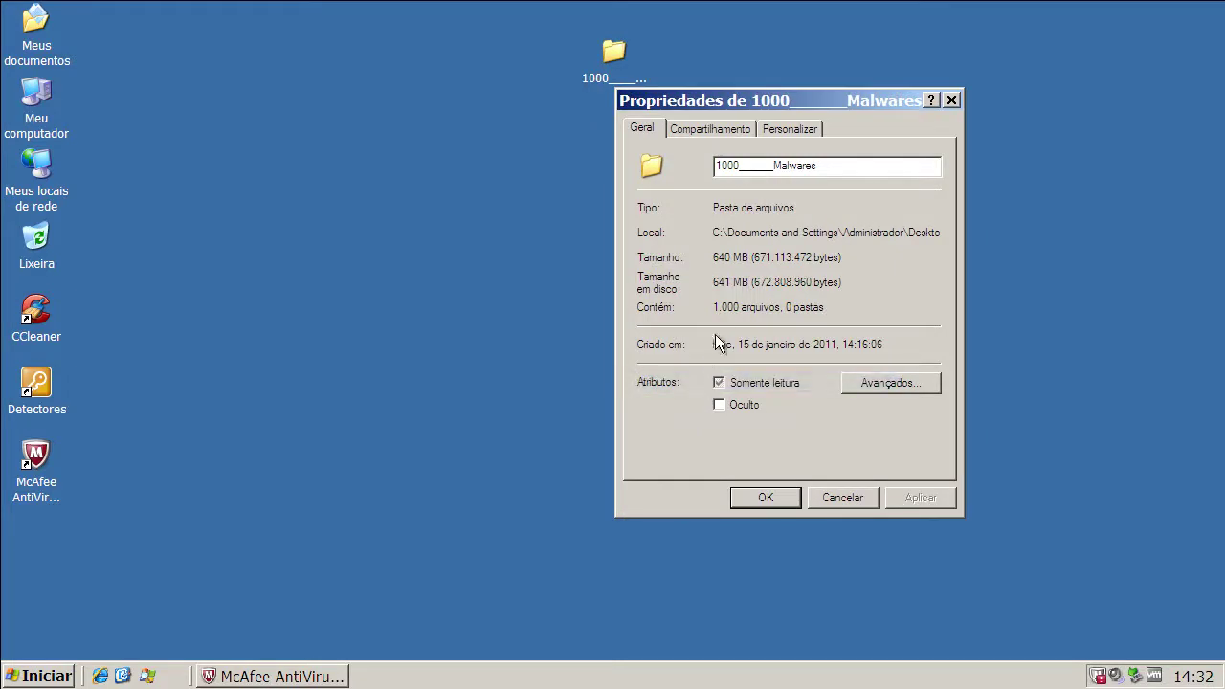
{"action": "left_click", "coordinate": [842, 498]}
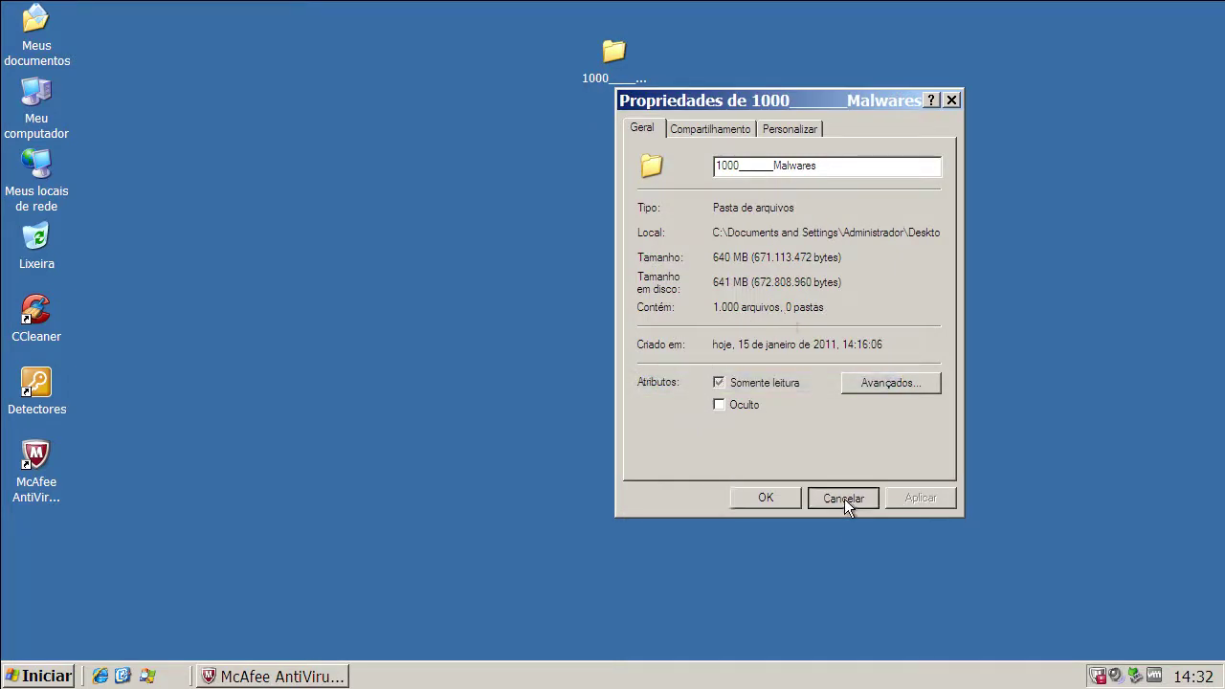
Open the 1000______Malwares folder, look through its files to the end of the list, and close it.
{"action": "left_click", "coordinate": [614, 78]}
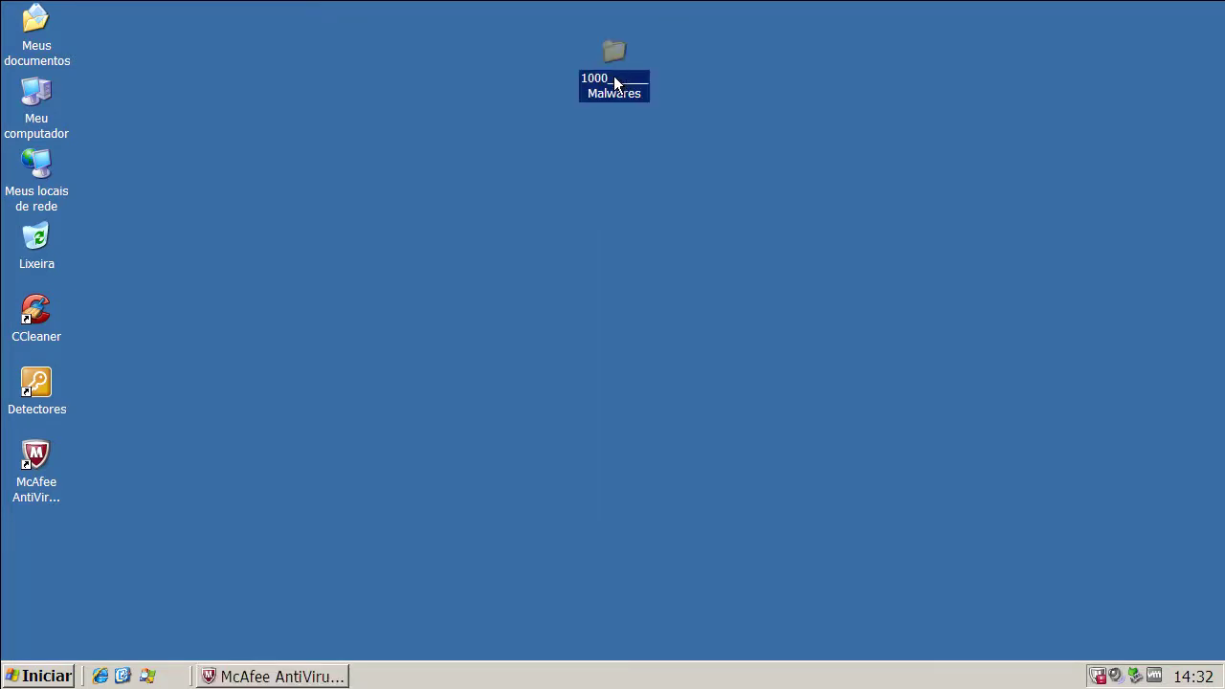
{"action": "double_click", "coordinate": [614, 79]}
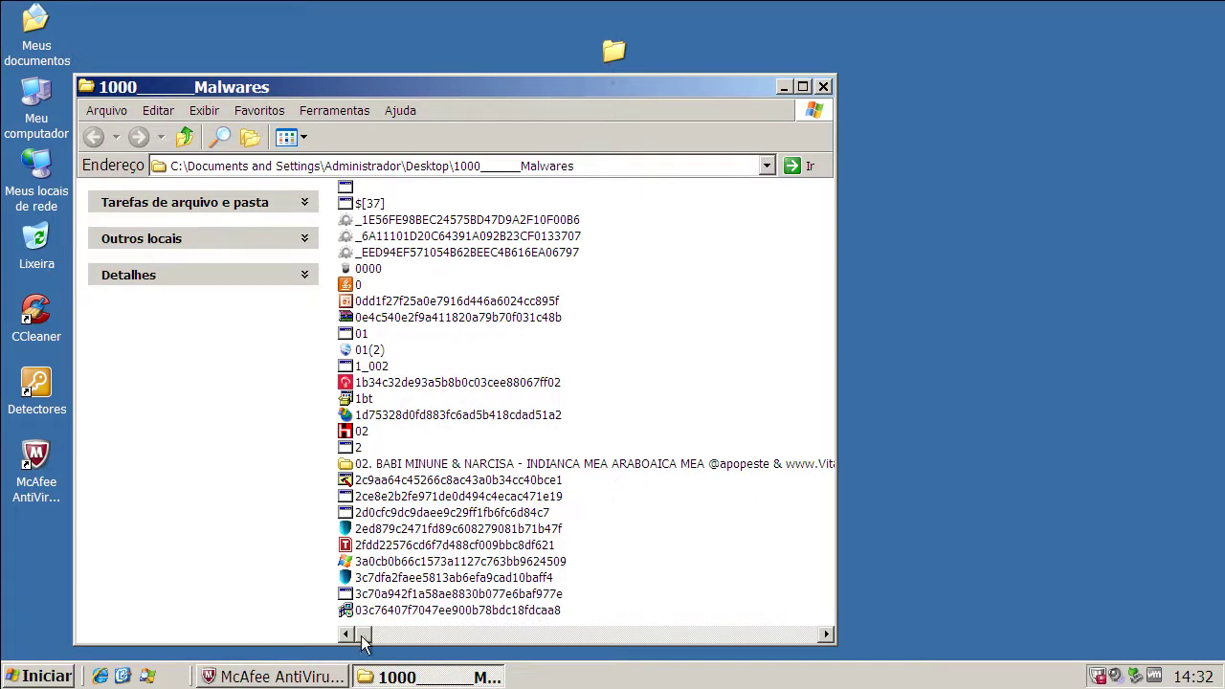
{"action": "left_click_drag", "start_coordinate": [363, 636], "coordinate": [812, 634]}
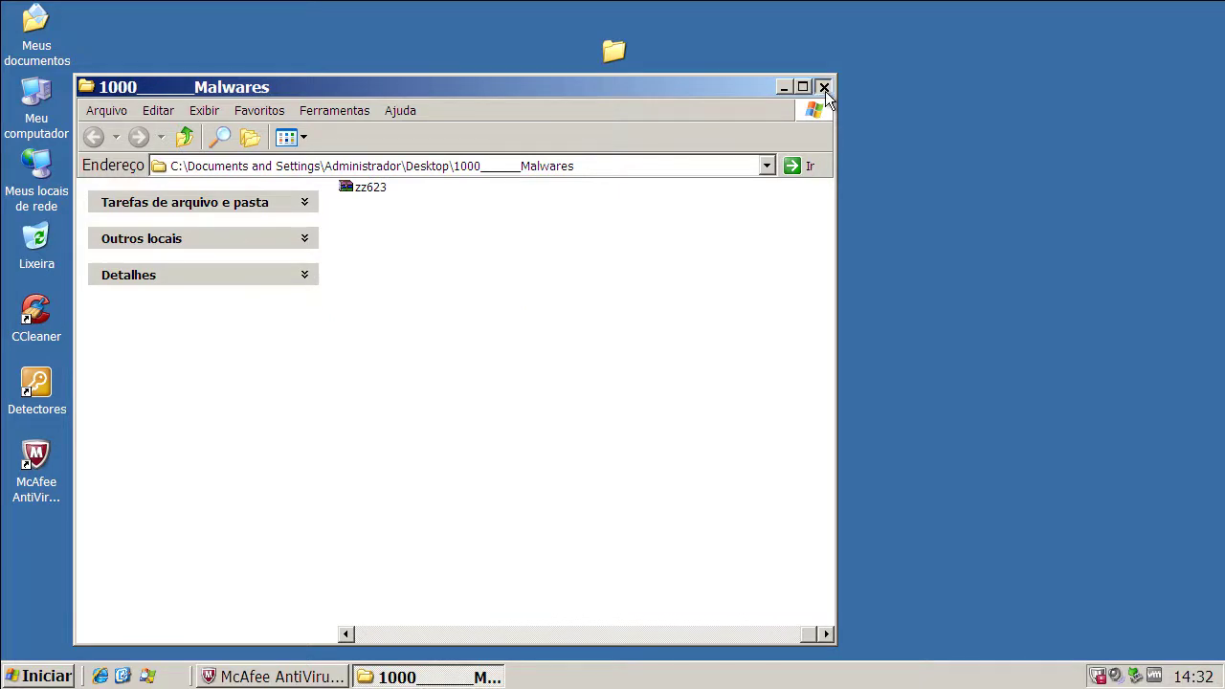
{"action": "left_click", "coordinate": [823, 88]}
{"action": "left_click", "coordinate": [682, 127]}
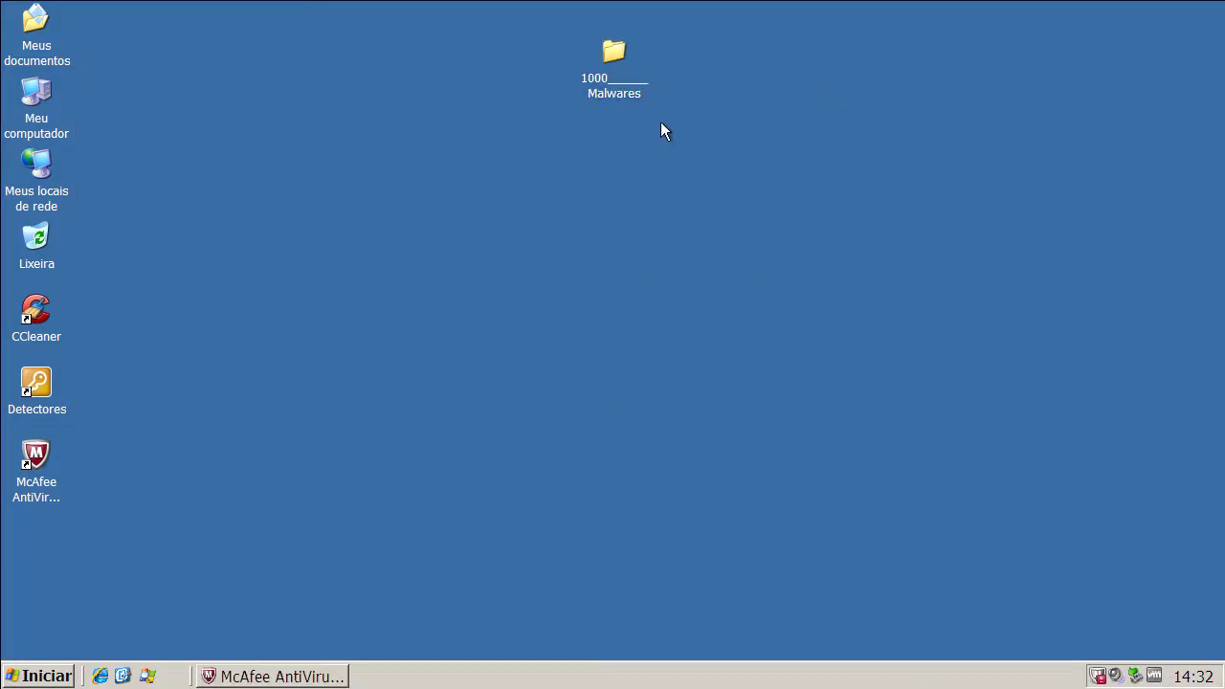
Restore the McAfee AntiVirus Plus window, run a check for updates, and close the update result.
{"action": "left_click", "coordinate": [277, 677]}
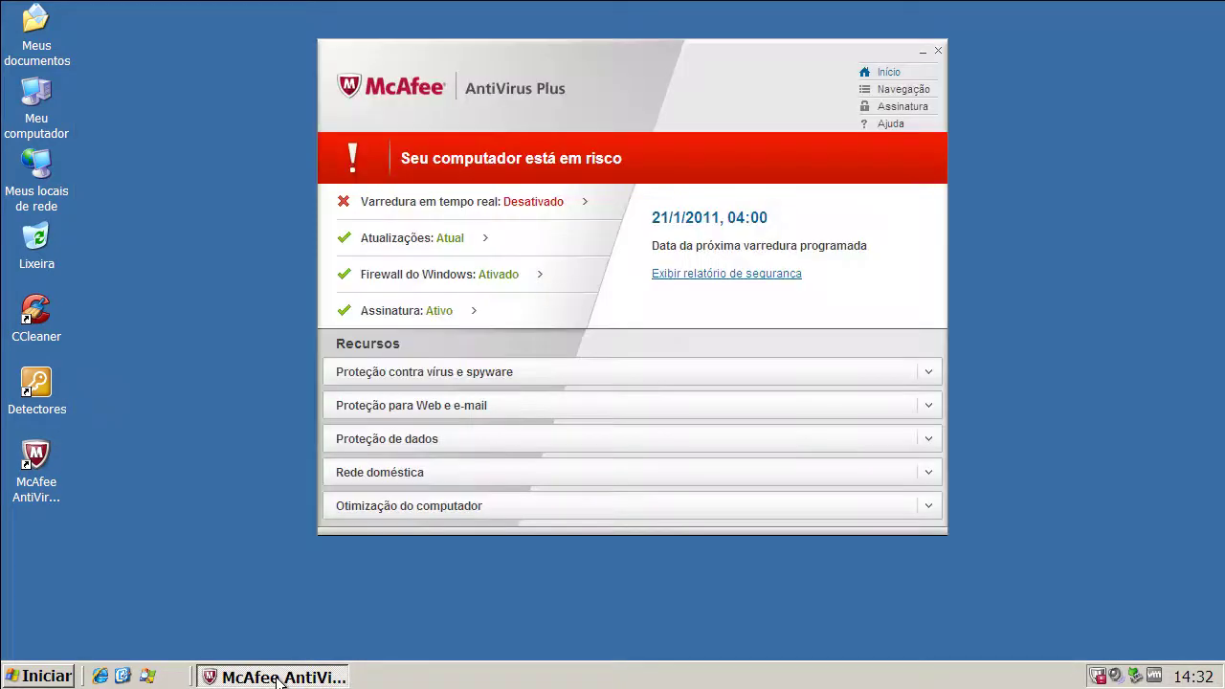
{"action": "left_click", "coordinate": [461, 238]}
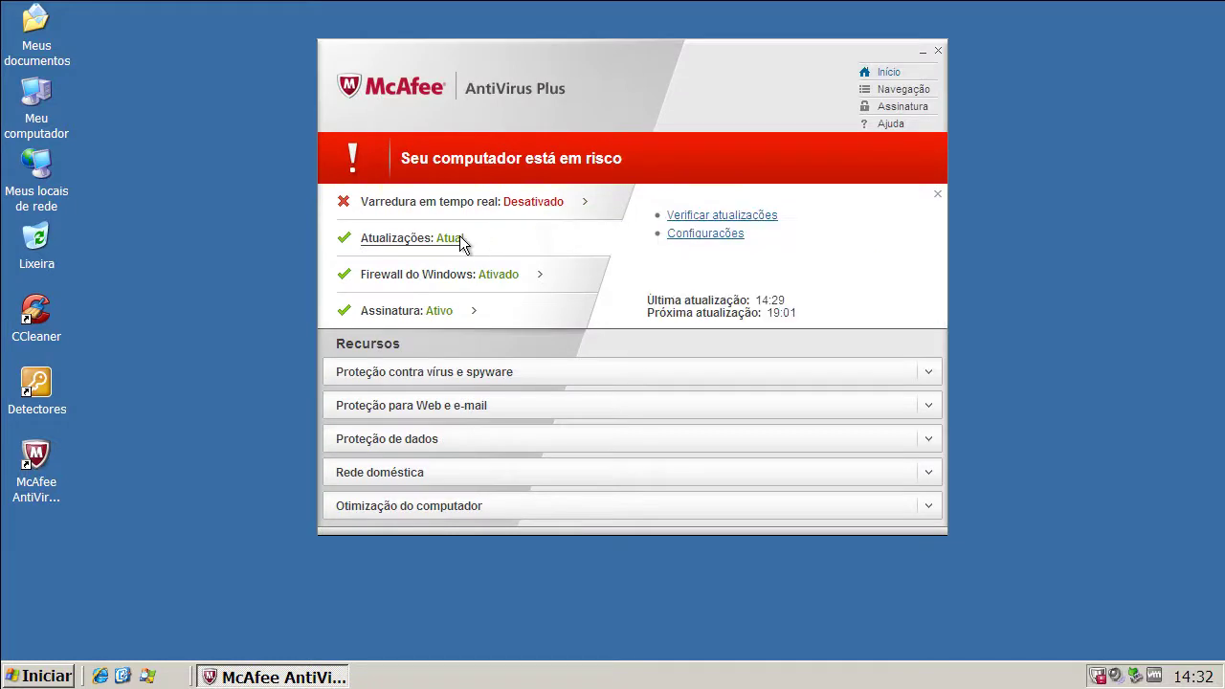
{"action": "left_click", "coordinate": [736, 218]}
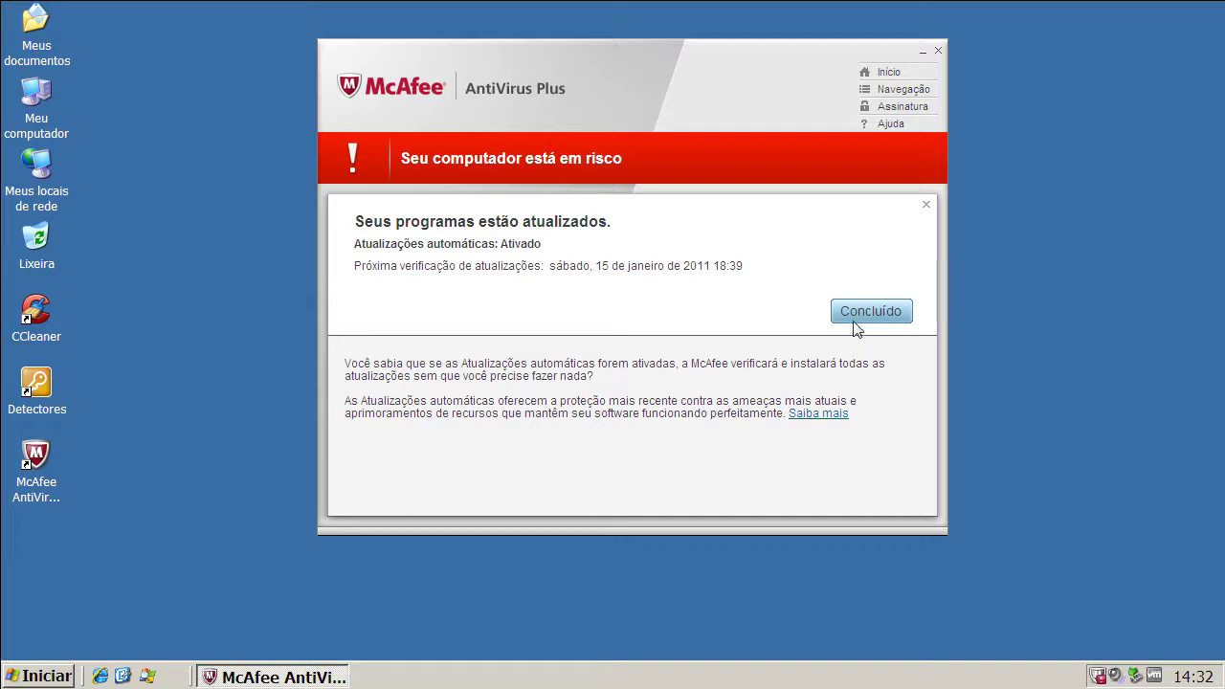
{"action": "left_click", "coordinate": [854, 316]}
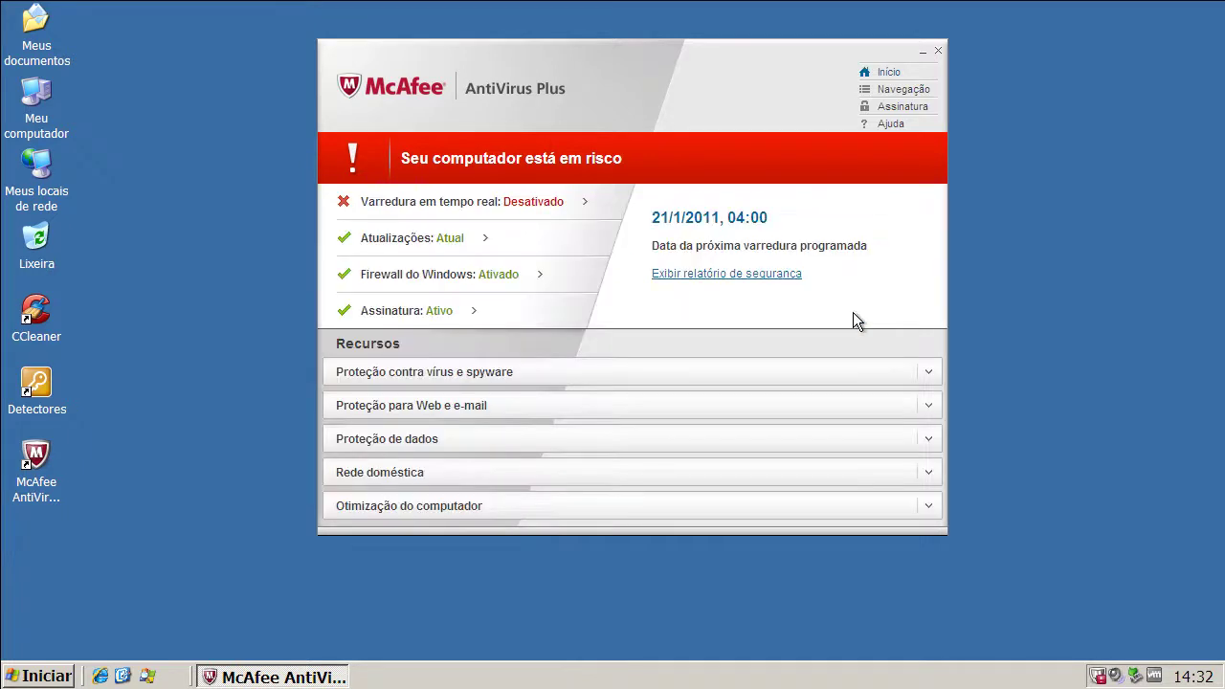
Enable real-time scanning in McAfee's real-time scan settings and close the antivirus window.
{"action": "left_click", "coordinate": [560, 205]}
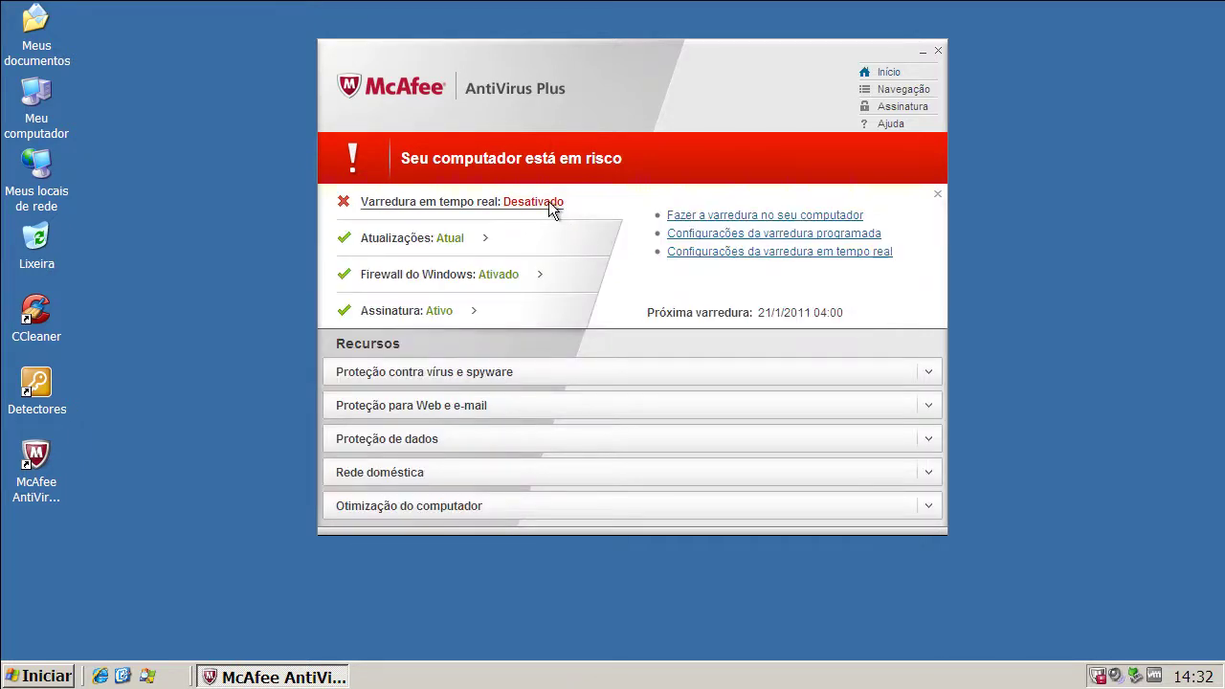
{"action": "left_click", "coordinate": [733, 252]}
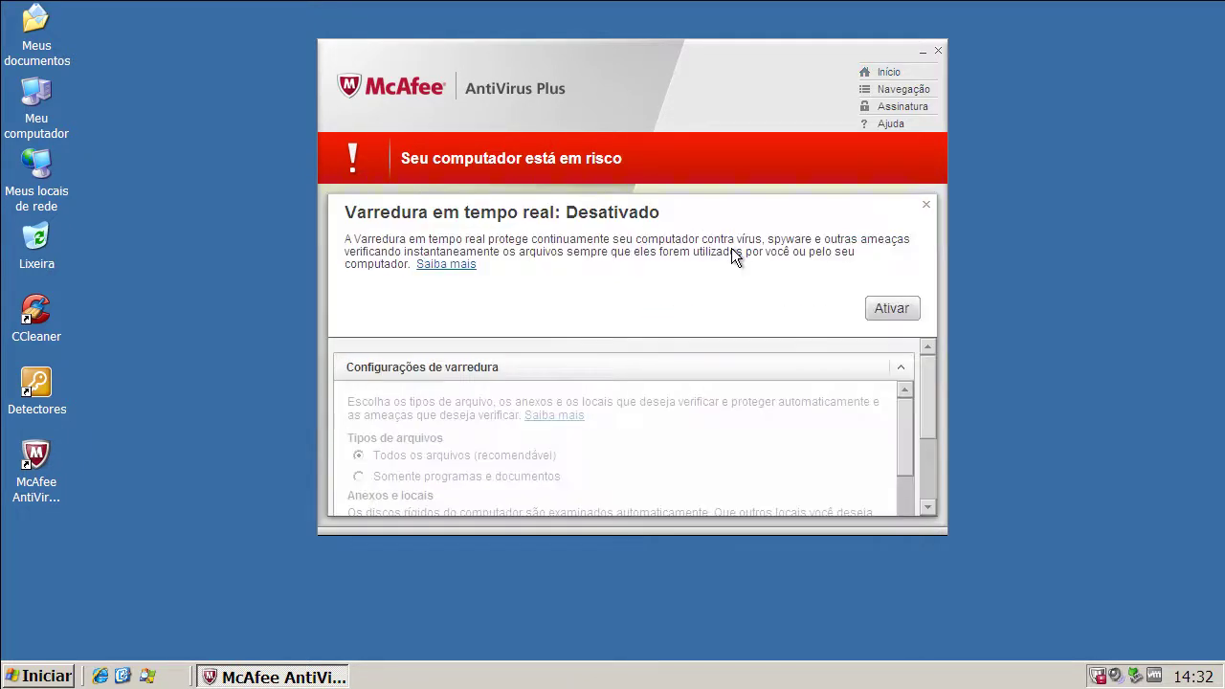
{"action": "left_click", "coordinate": [891, 309]}
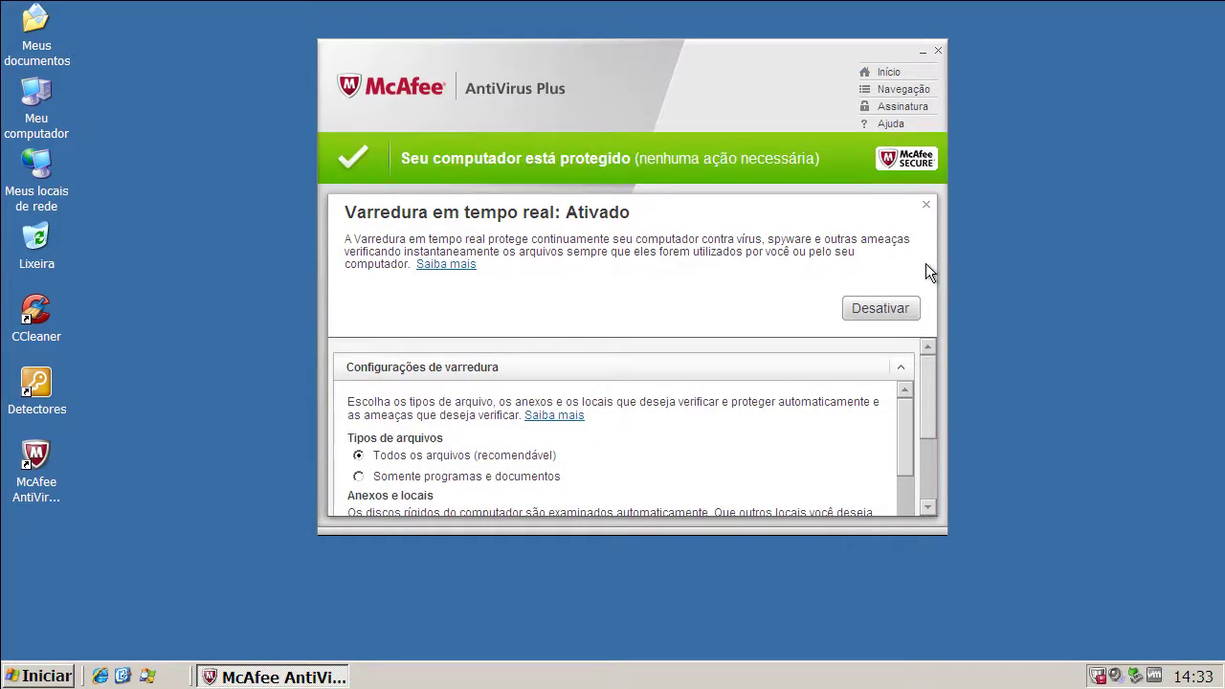
{"action": "left_click", "coordinate": [939, 50]}
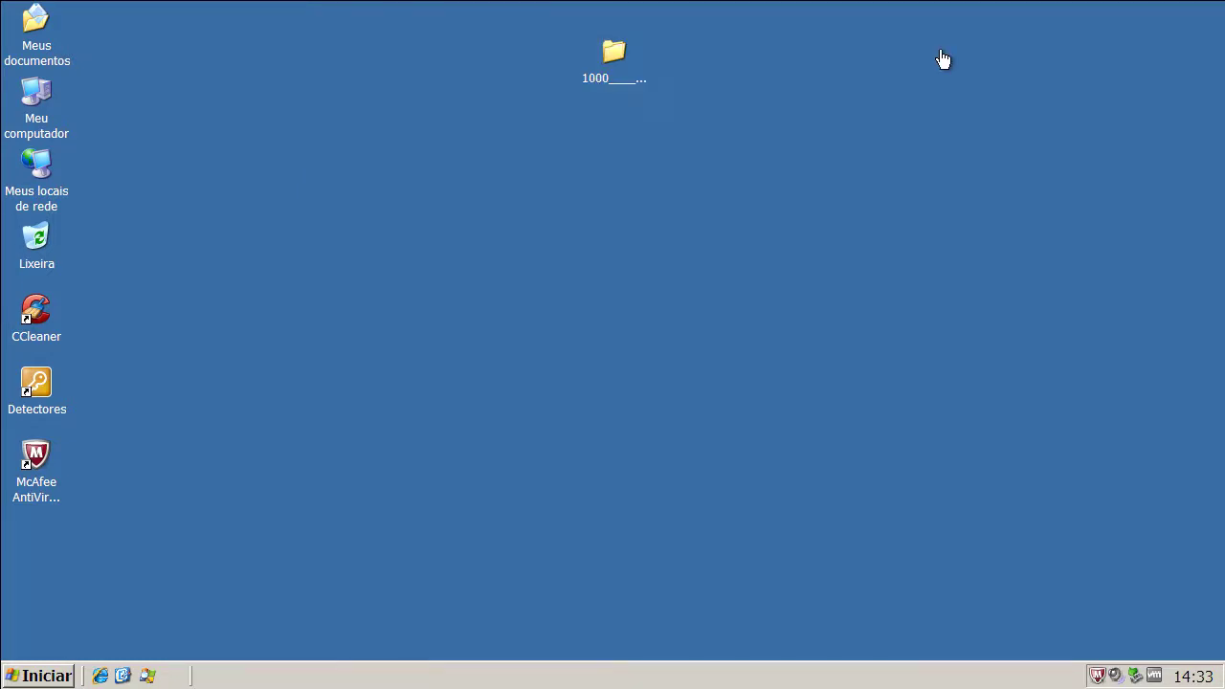
Scan the 1000______Malwares folder on the desktop with McAfee and close both McAfee windows after the scan.
{"action": "left_click", "coordinate": [620, 80]}
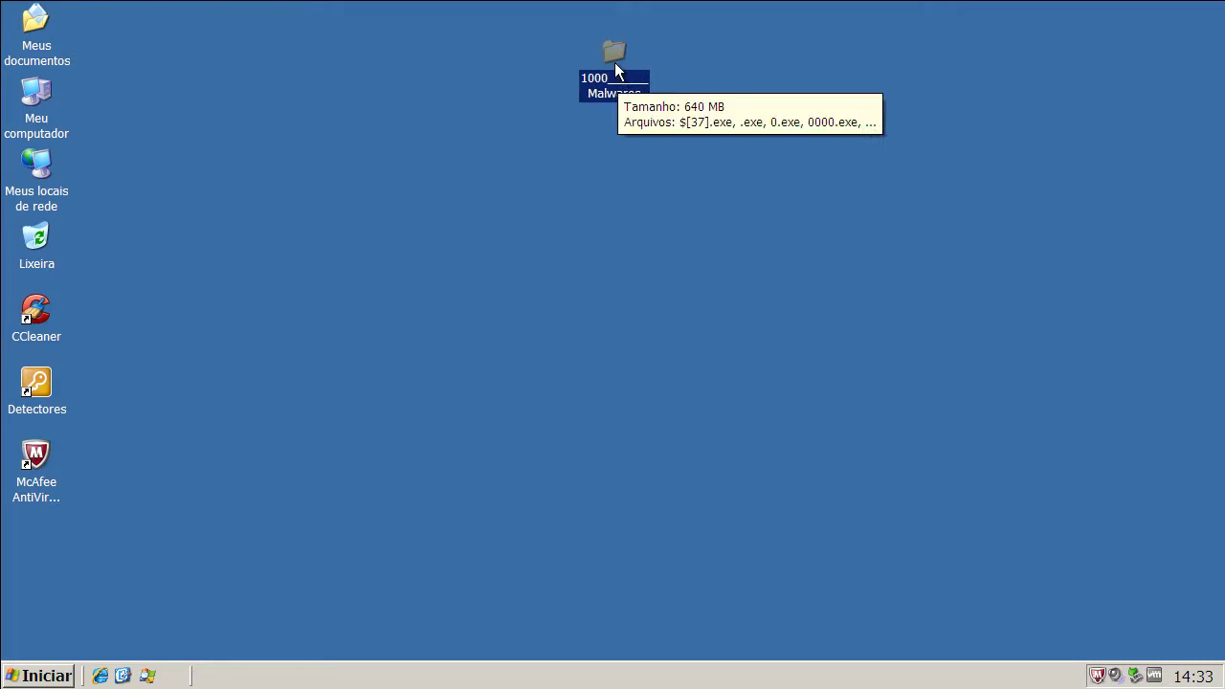
{"action": "double_click", "coordinate": [614, 63]}
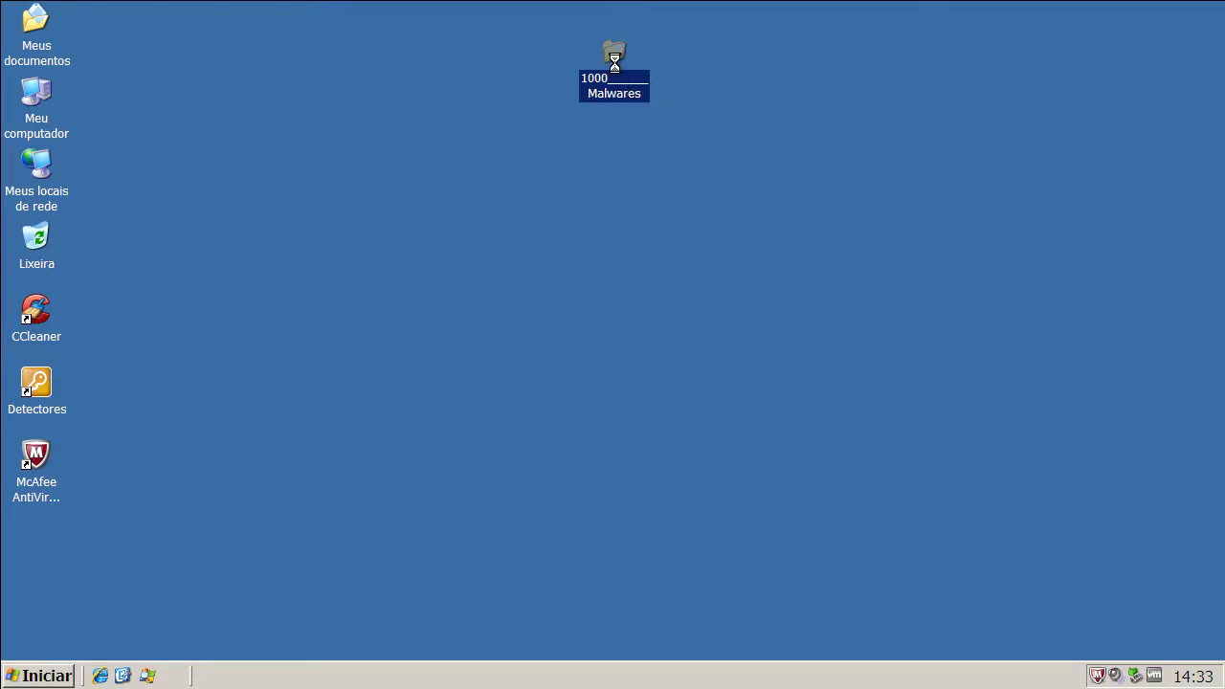
{"action": "right_click", "coordinate": [614, 62]}
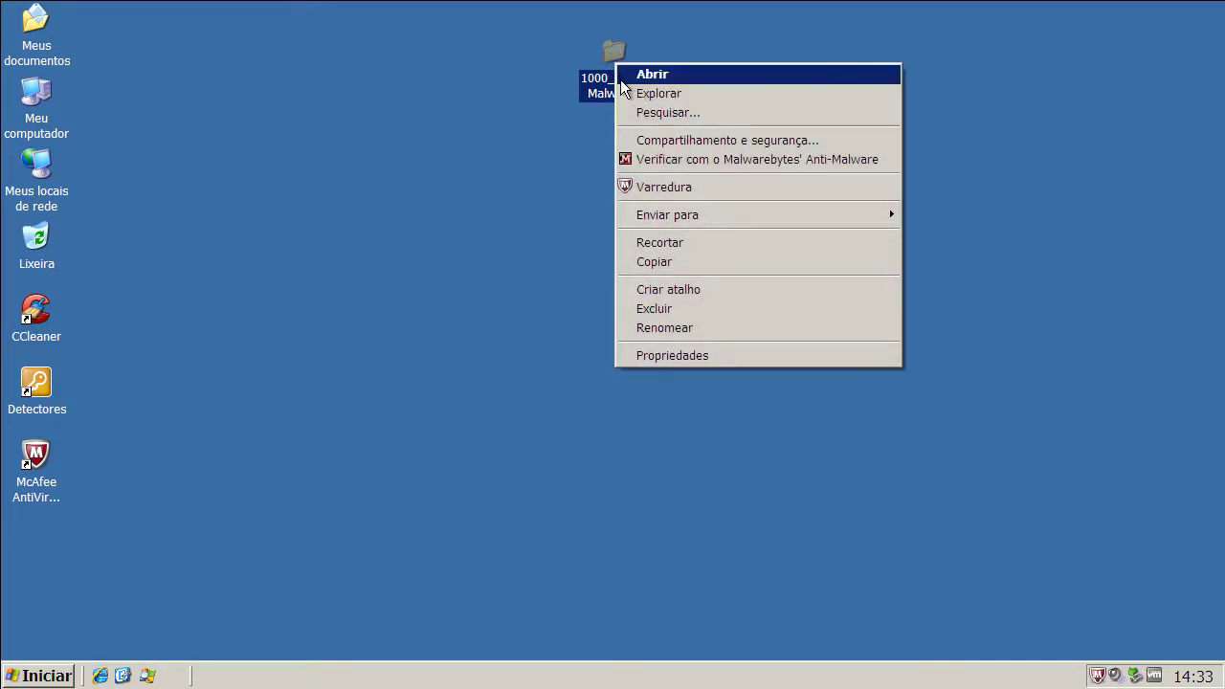
{"action": "left_click", "coordinate": [655, 186]}
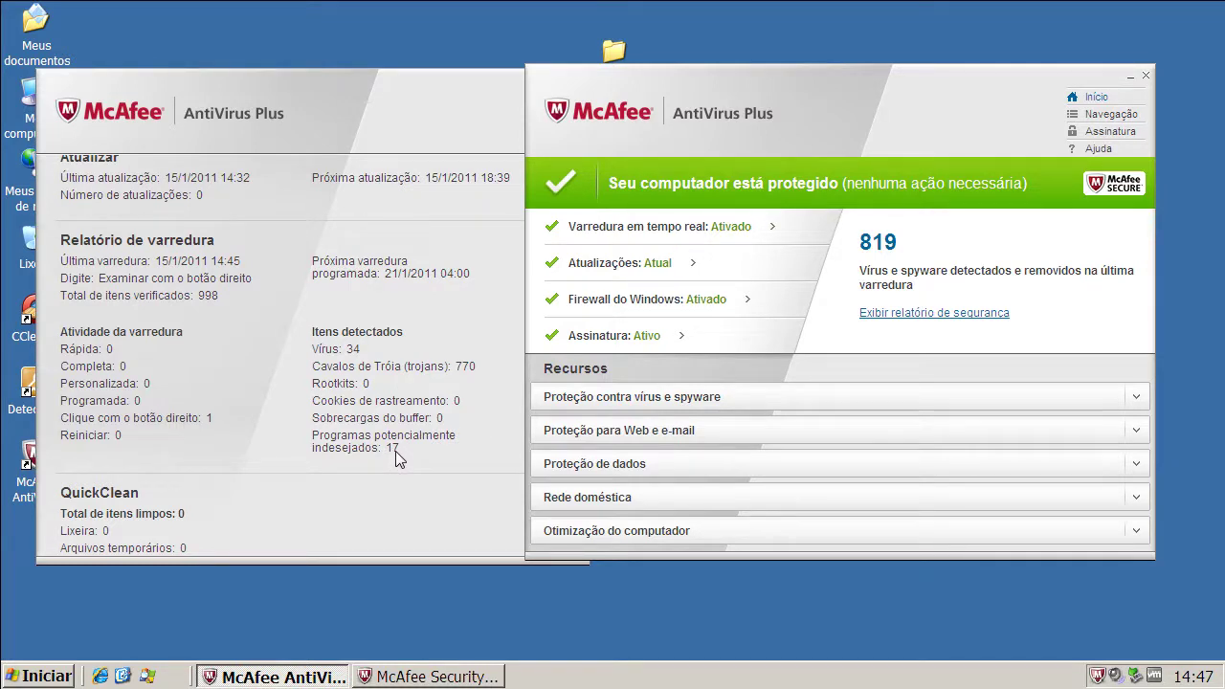
{"action": "left_click", "coordinate": [1145, 77]}
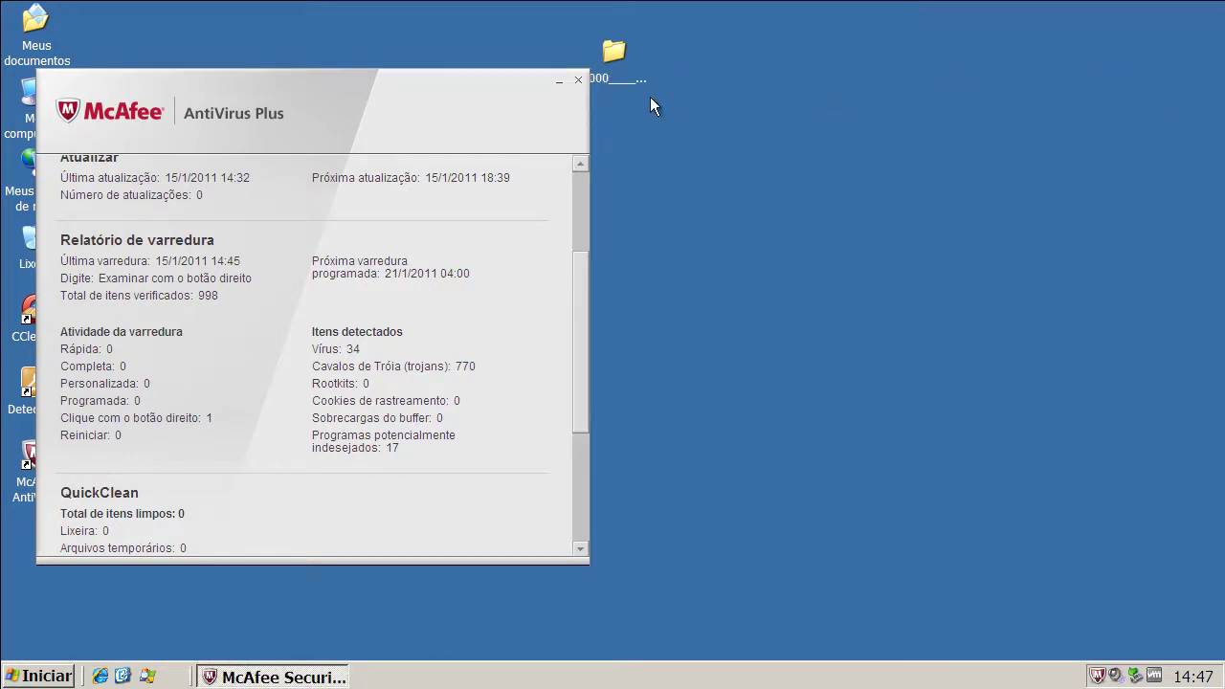
{"action": "left_click", "coordinate": [577, 81]}
Check the number of files left in the 1000______Malwares folder's properties and close them without changes.
{"action": "left_click", "coordinate": [601, 81]}
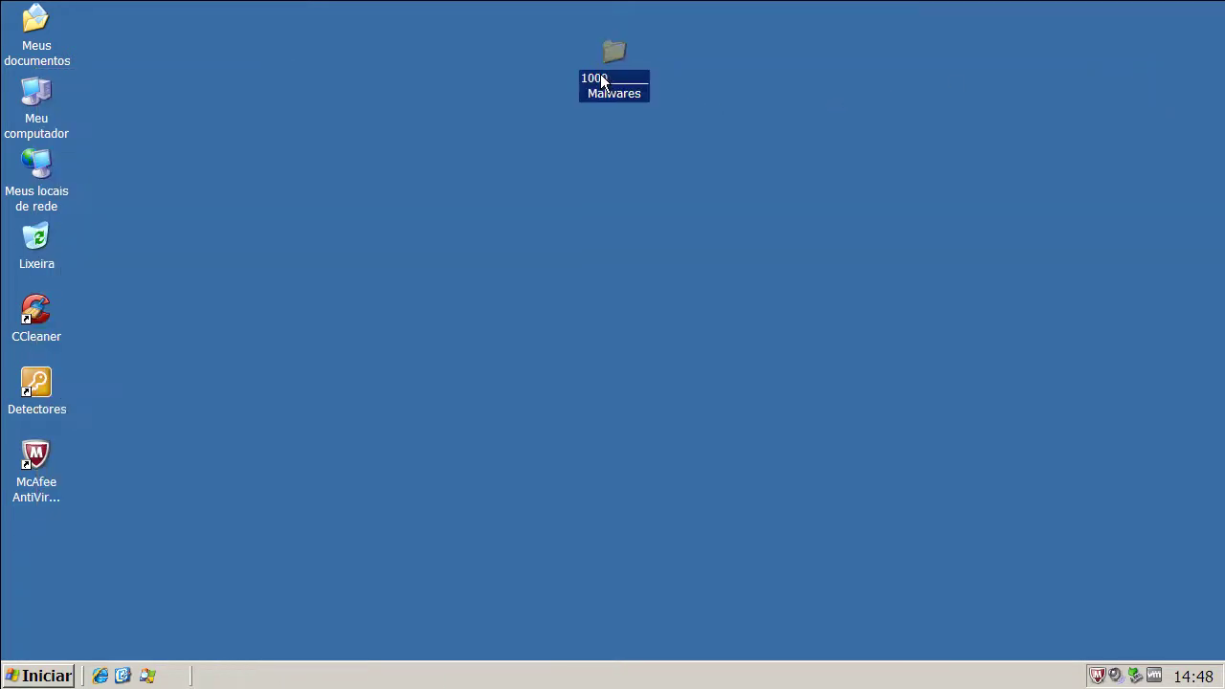
{"action": "right_click", "coordinate": [601, 82]}
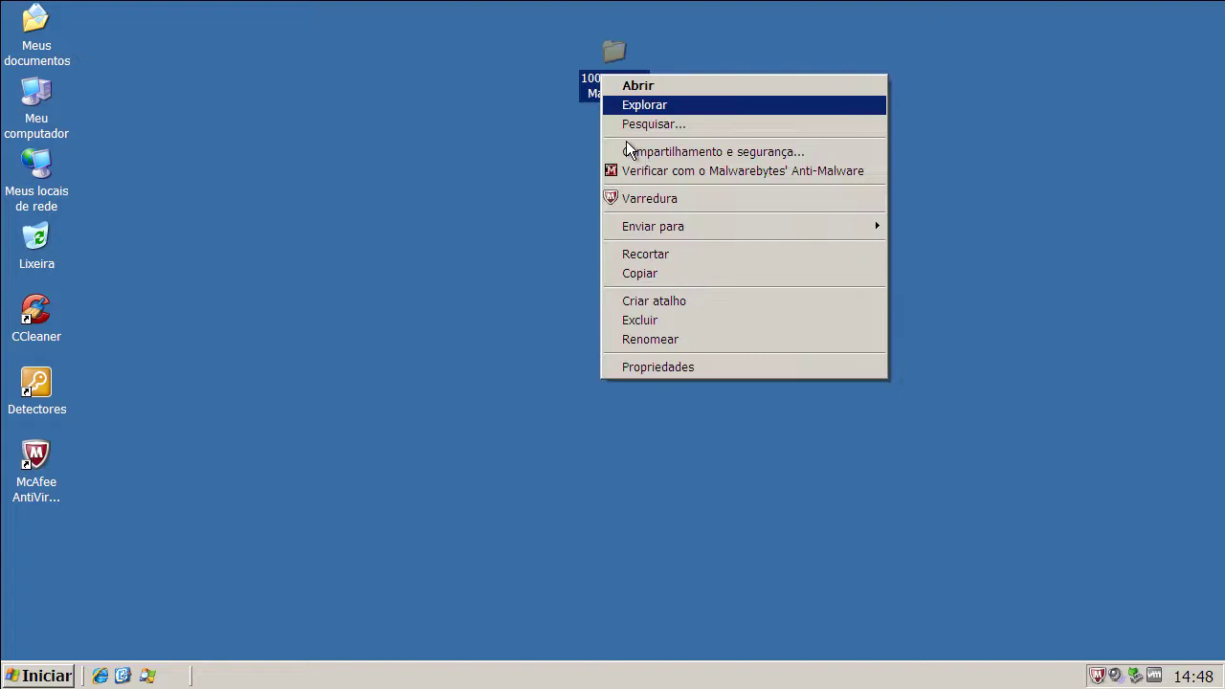
{"action": "left_click", "coordinate": [691, 375]}
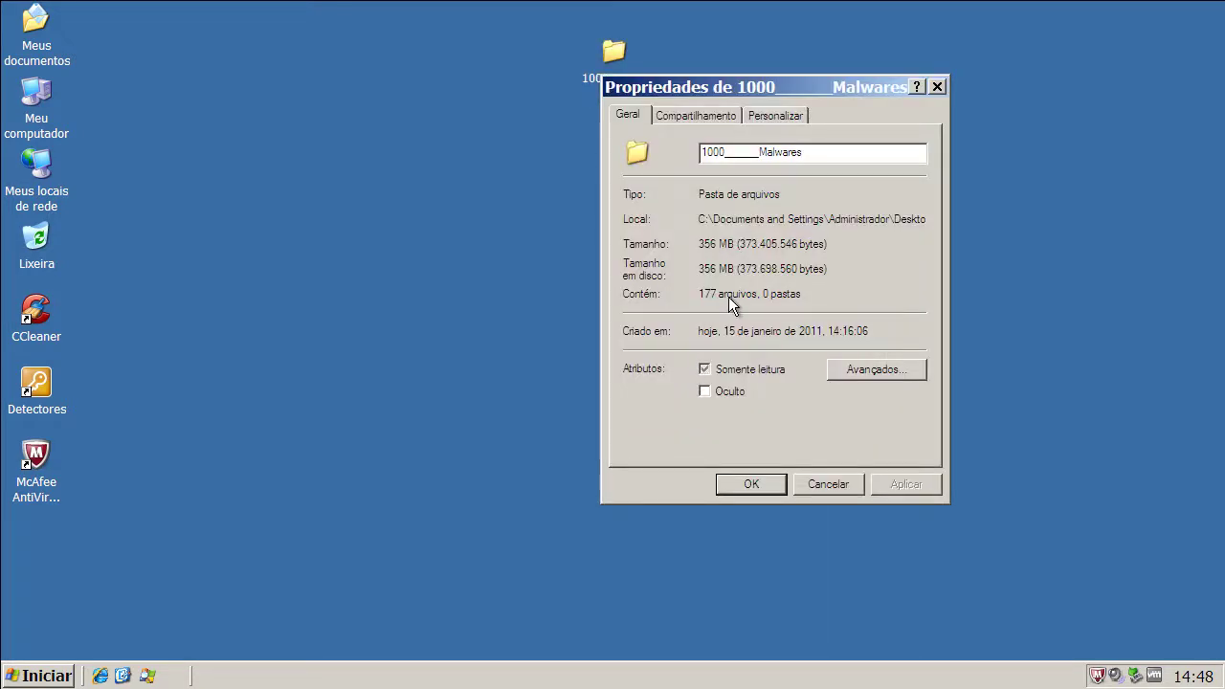
{"action": "left_click", "coordinate": [833, 483]}
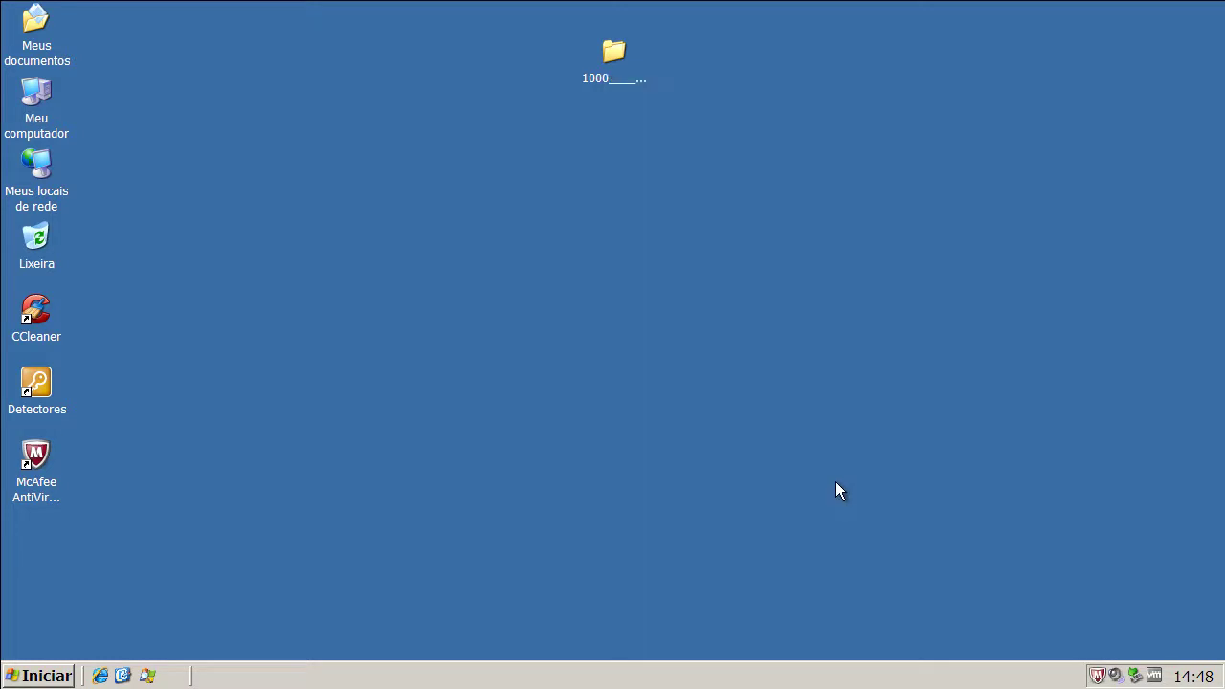
Run a second McAfee scan on the 1000______Malwares folder and close the report and main antivirus windows.
{"action": "left_click", "coordinate": [604, 88]}
{"action": "right_click", "coordinate": [605, 73]}
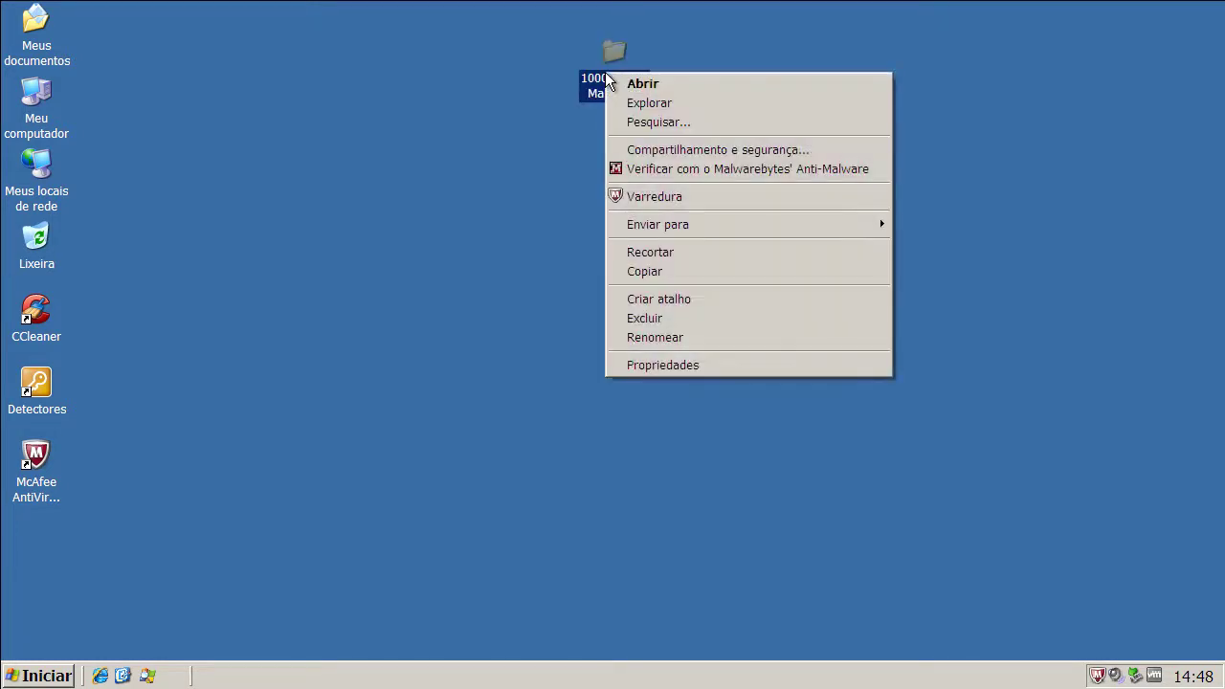
{"action": "left_click", "coordinate": [647, 197]}
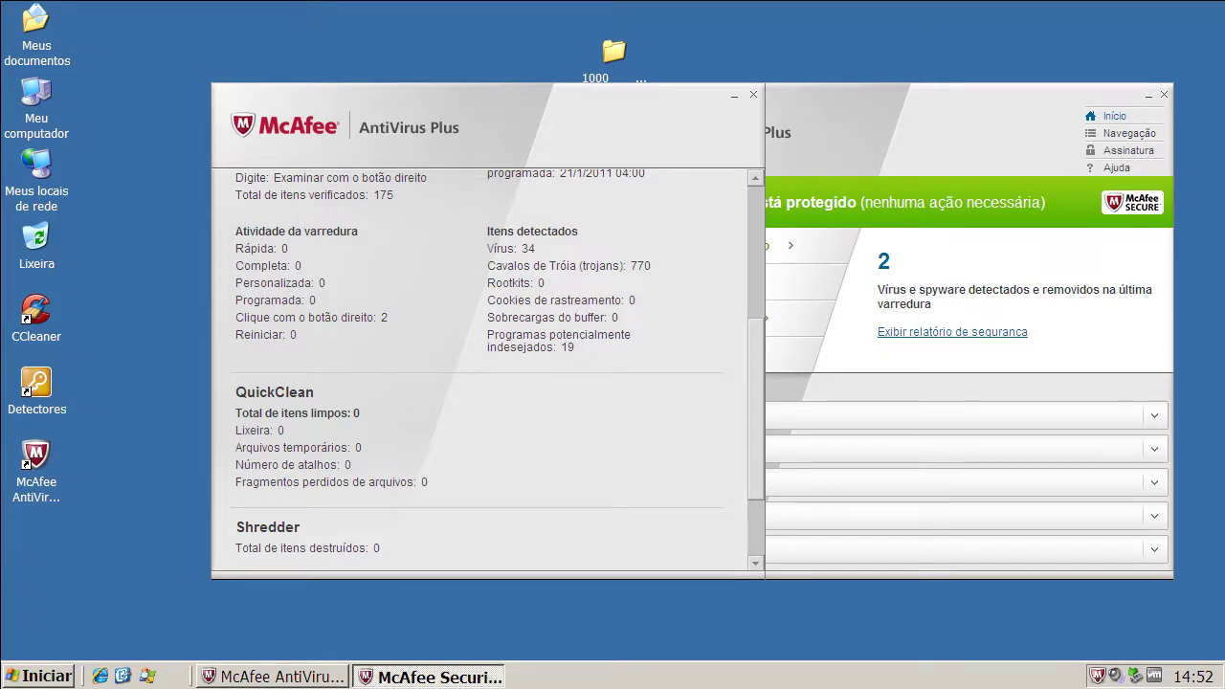
{"action": "left_click", "coordinate": [1163, 97]}
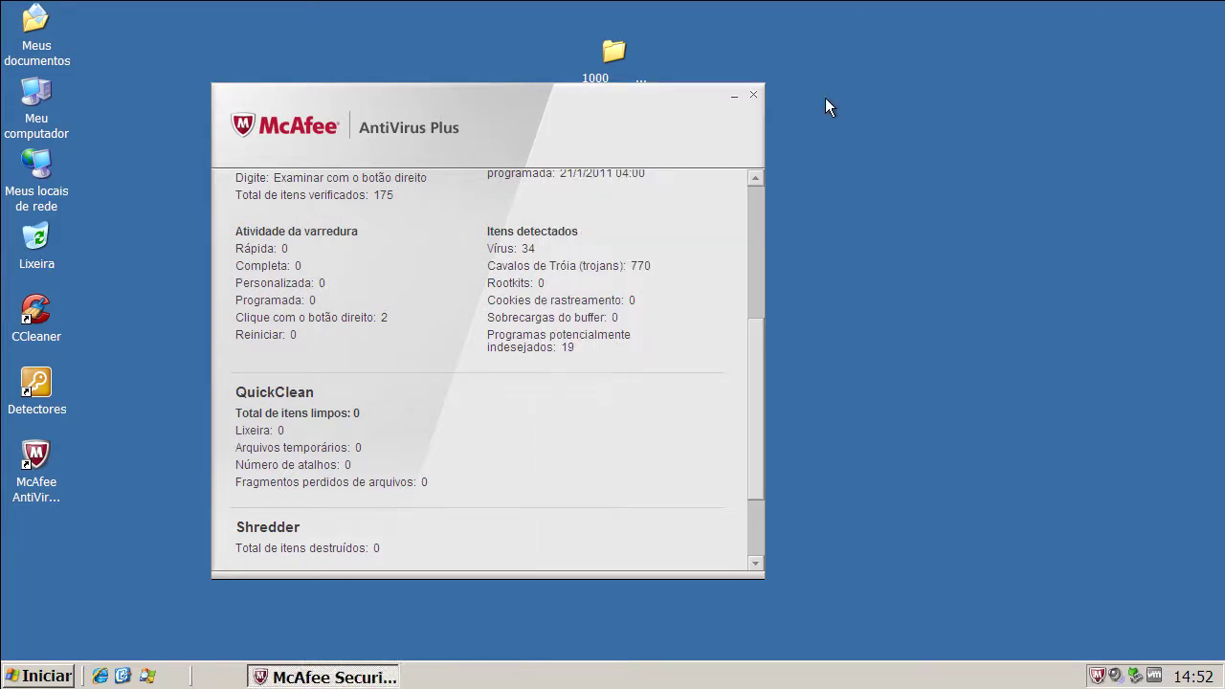
{"action": "left_click", "coordinate": [754, 96]}
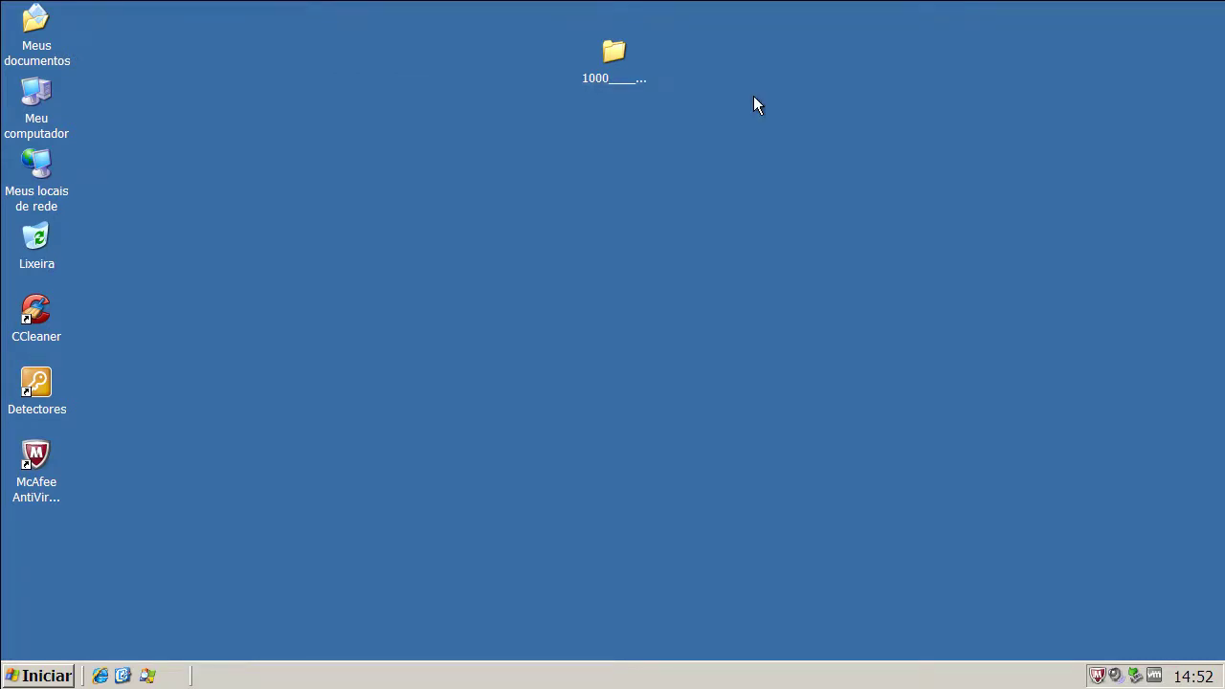
Scan the 1000______Malwares folder with McAfee a third time and close the scan result window.
{"action": "right_click", "coordinate": [610, 85]}
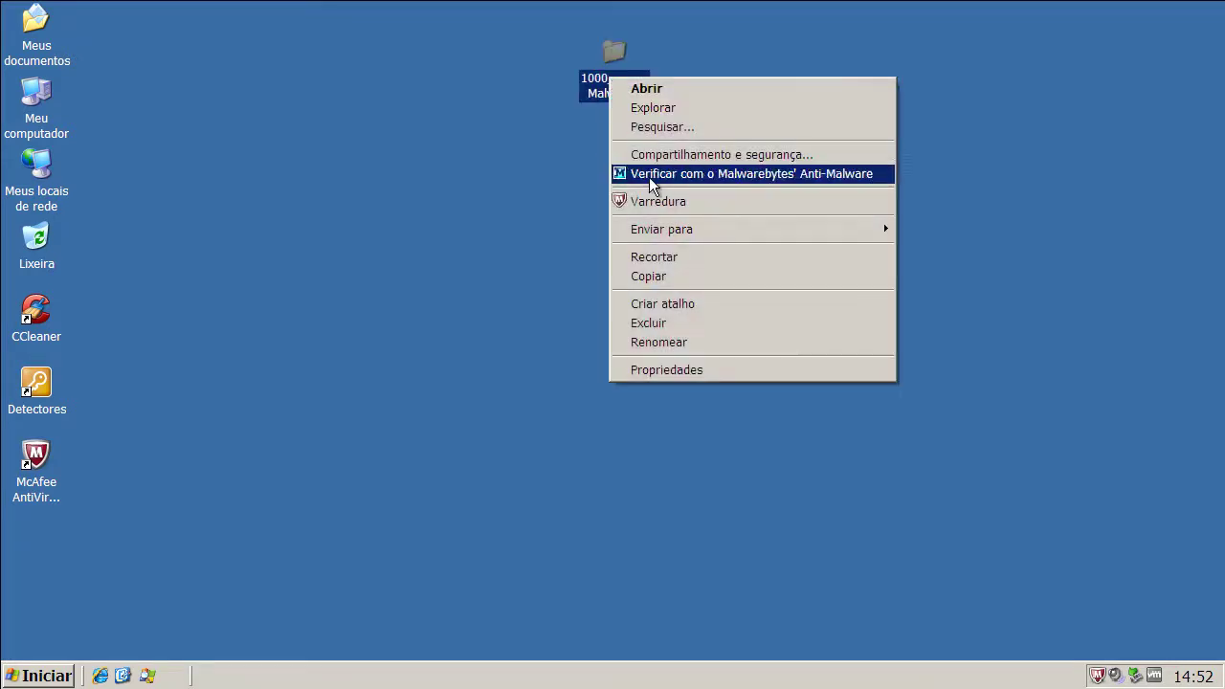
{"action": "left_click", "coordinate": [655, 202]}
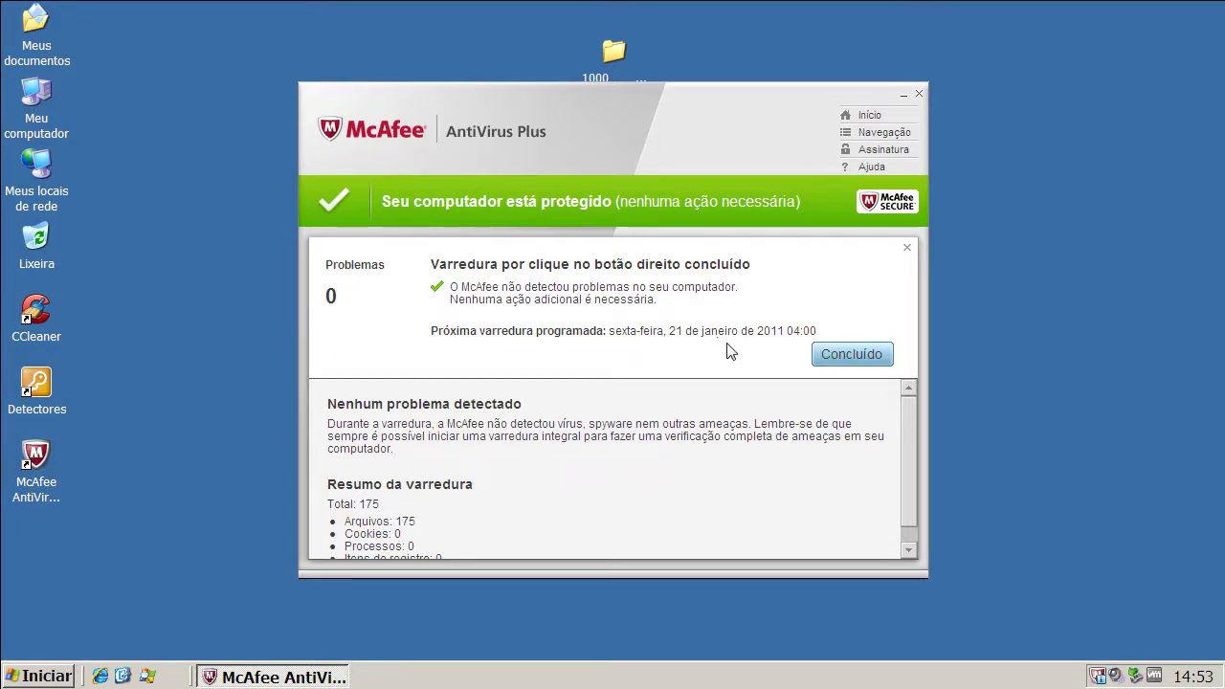
{"action": "left_click", "coordinate": [921, 95]}
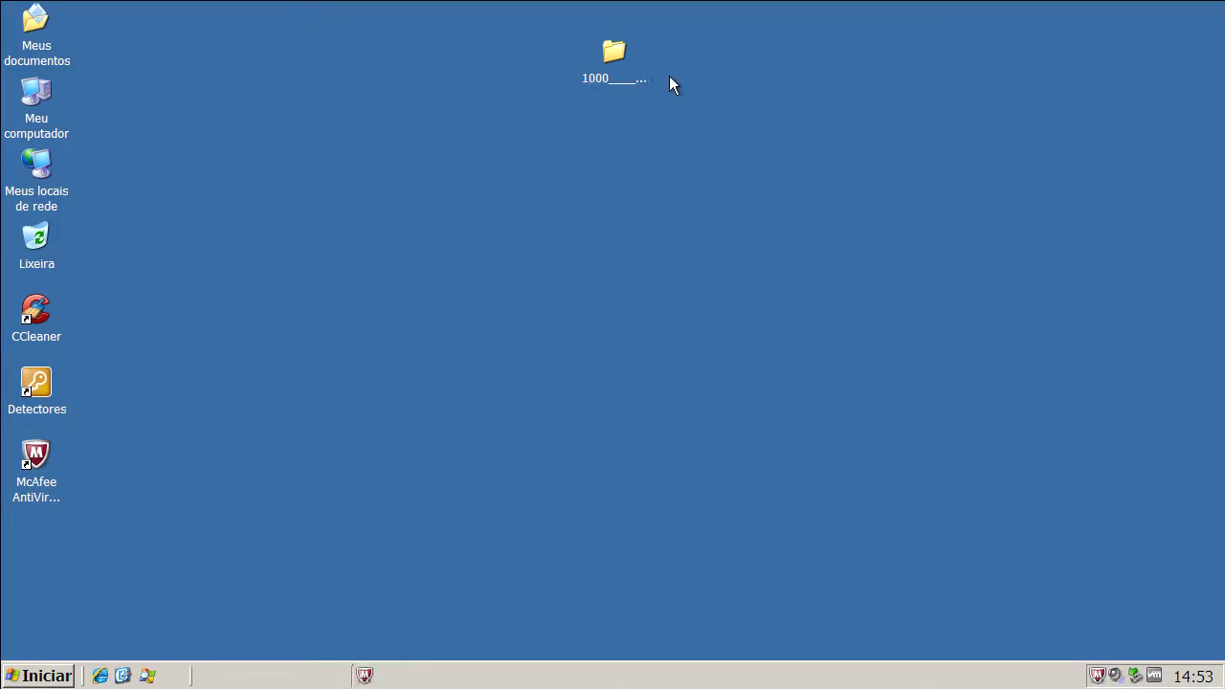
Open the properties of the 1000______Malwares folder to read the remaining file count.
{"action": "left_click", "coordinate": [634, 84]}
{"action": "right_click", "coordinate": [614, 84]}
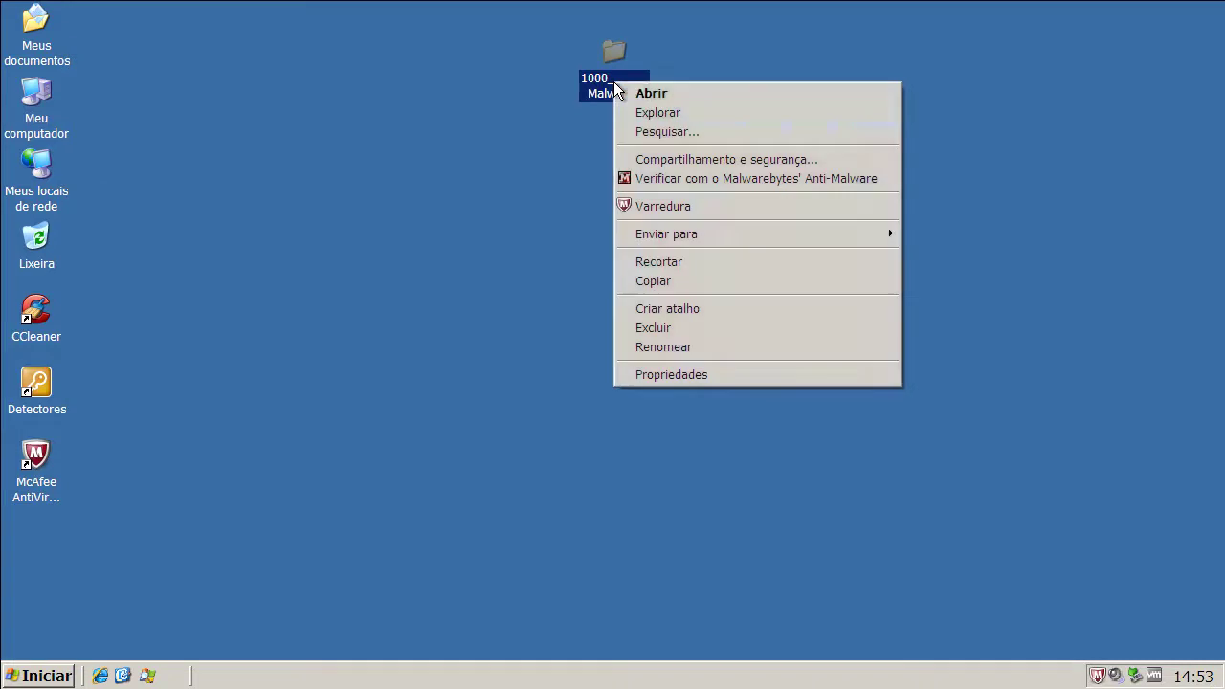
{"action": "left_click", "coordinate": [664, 377]}
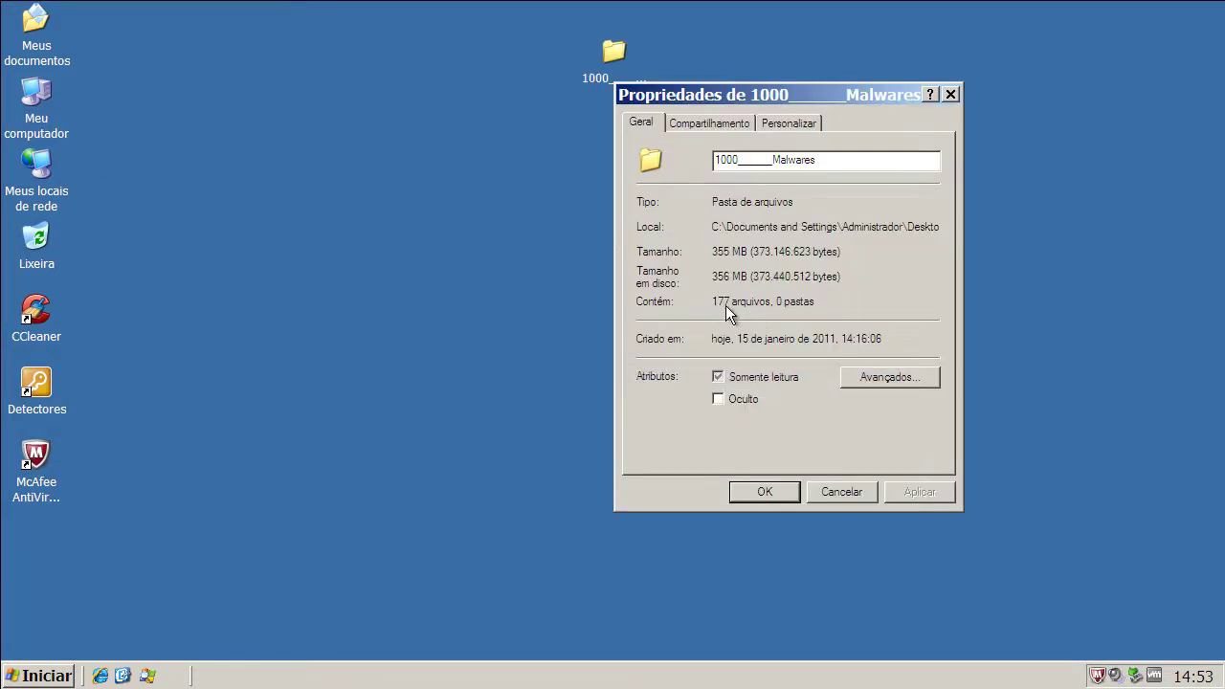
Open the 1000______Malwares folder, look through the remaining files to the end of the list, and close it.
{"action": "double_click", "coordinate": [611, 57]}
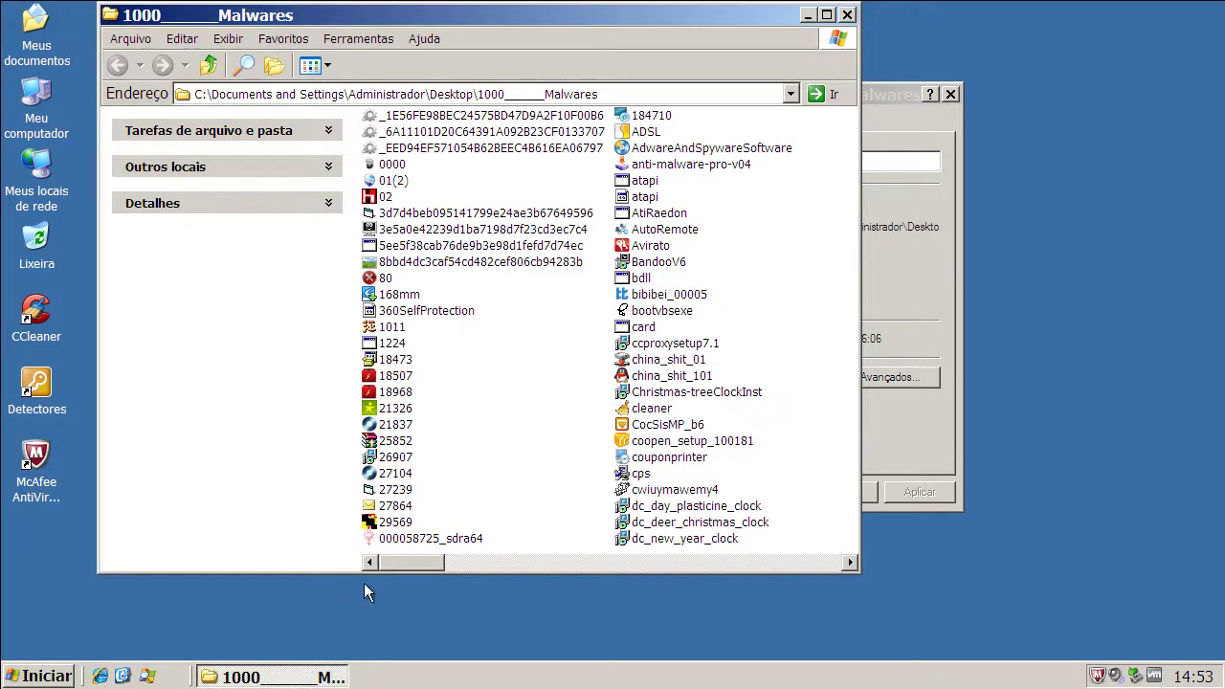
{"action": "left_click_drag", "start_coordinate": [402, 565], "coordinate": [811, 567]}
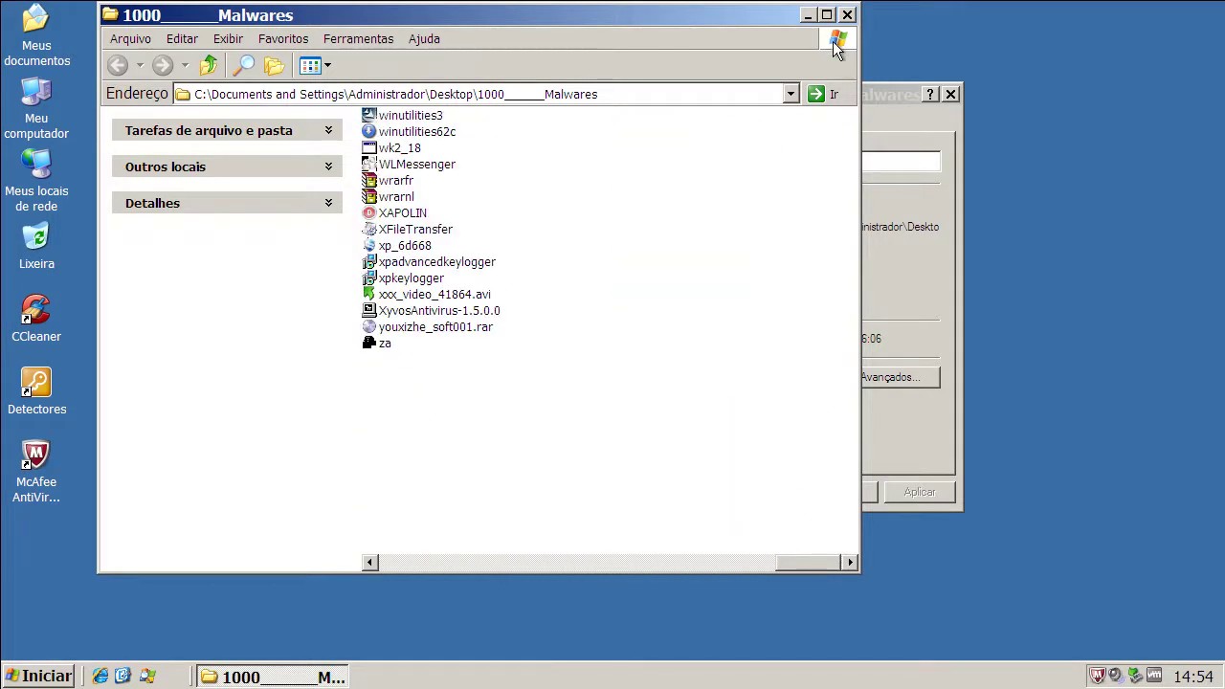
{"action": "left_click", "coordinate": [847, 15]}
Move the folder properties window aside and calculate 1000 - 177 in the Windows calculator.
{"action": "left_click_drag", "start_coordinate": [831, 88], "coordinate": [902, 68]}
{"action": "left_click", "coordinate": [123, 676]}
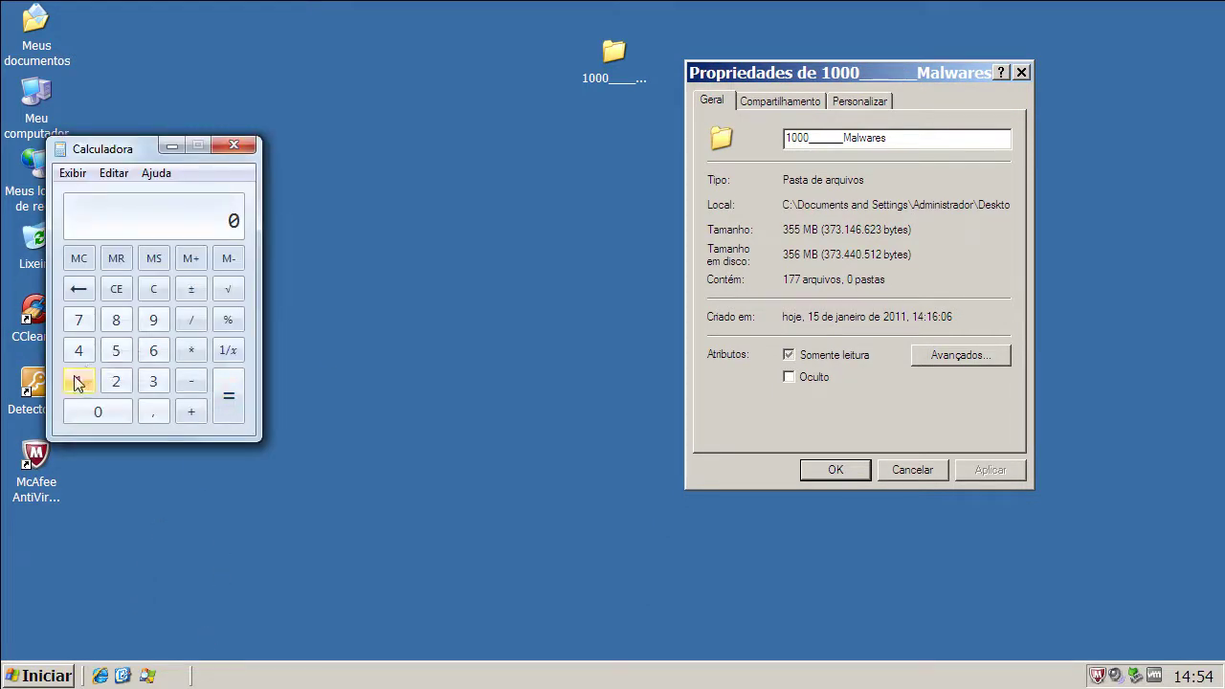
{"action": "left_click", "coordinate": [79, 381]}
{"action": "left_click", "coordinate": [95, 411]}
{"action": "left_click", "coordinate": [95, 412]}
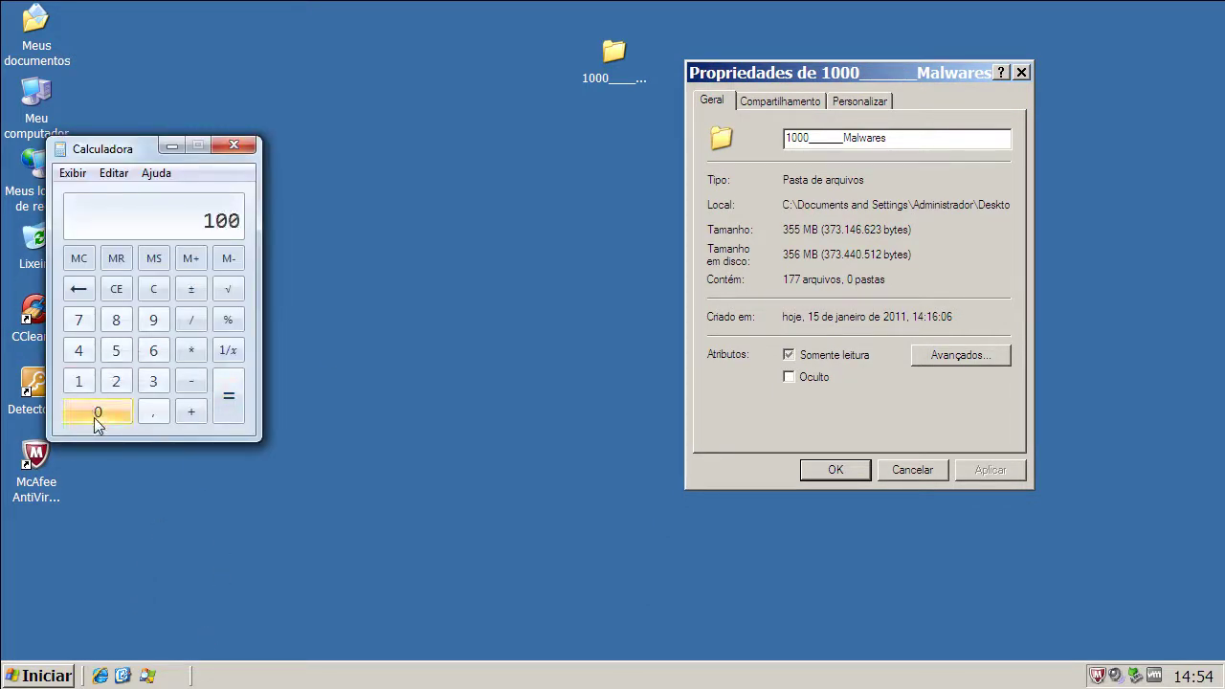
{"action": "left_click", "coordinate": [95, 411]}
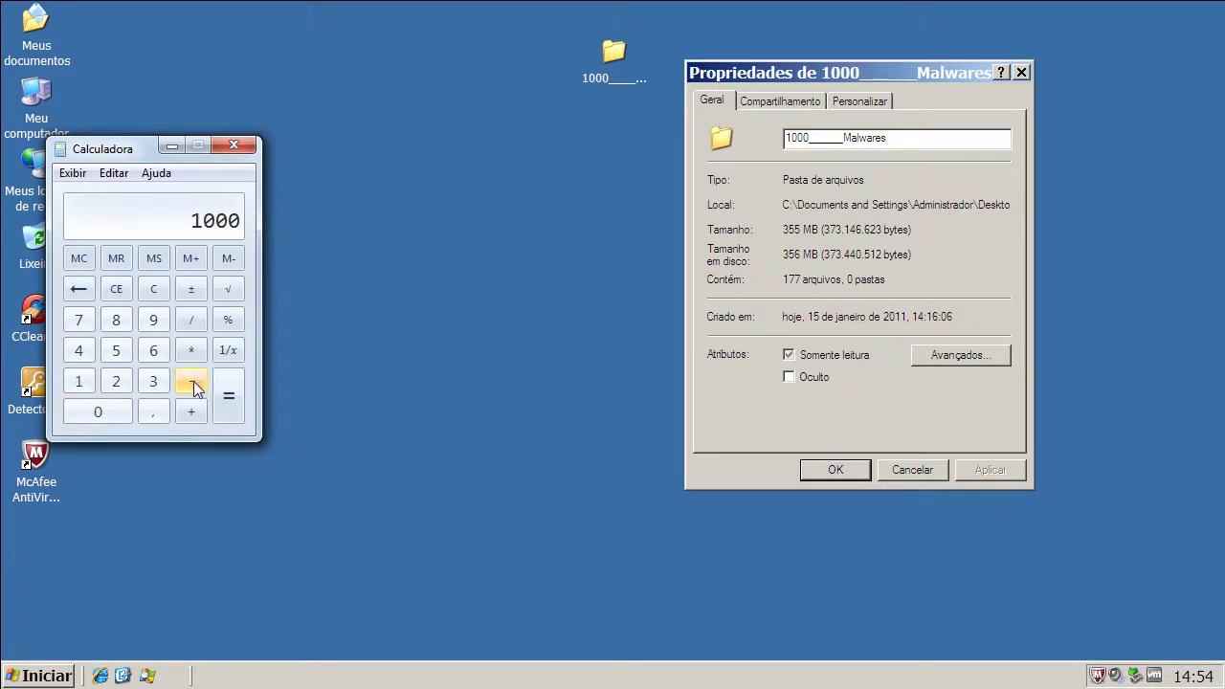
{"action": "left_click", "coordinate": [194, 385]}
{"action": "left_click", "coordinate": [80, 383]}
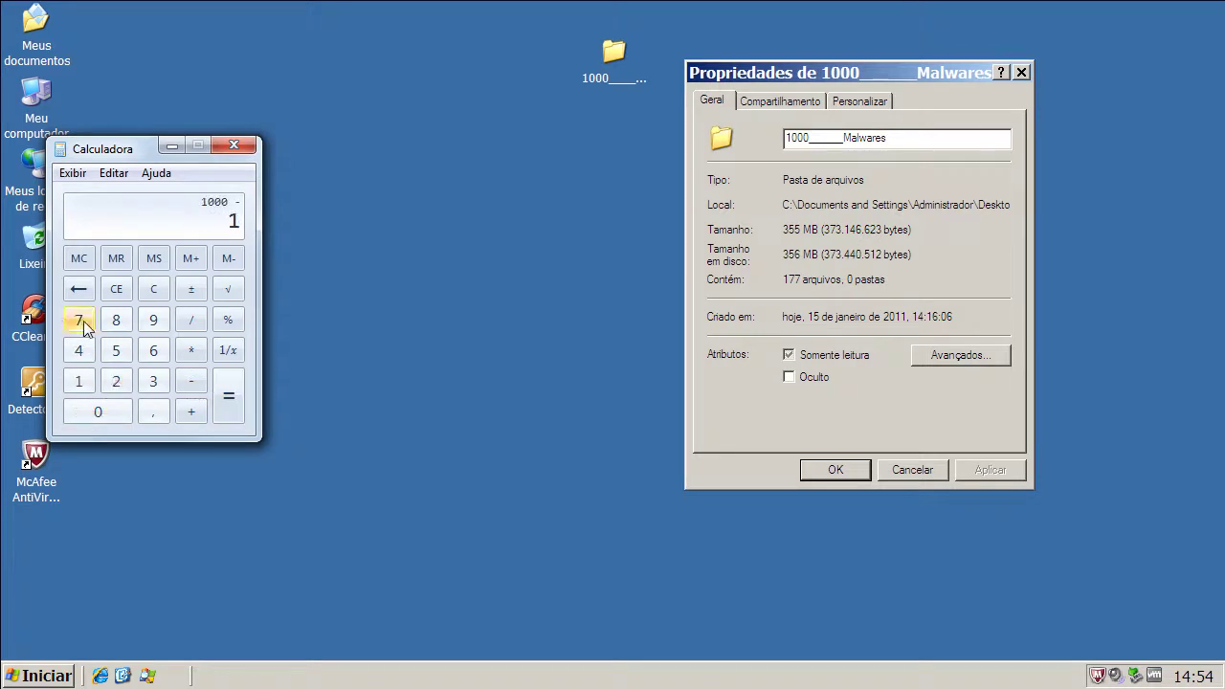
{"action": "left_click", "coordinate": [84, 325]}
{"action": "left_click", "coordinate": [83, 325]}
{"action": "left_click", "coordinate": [228, 396]}
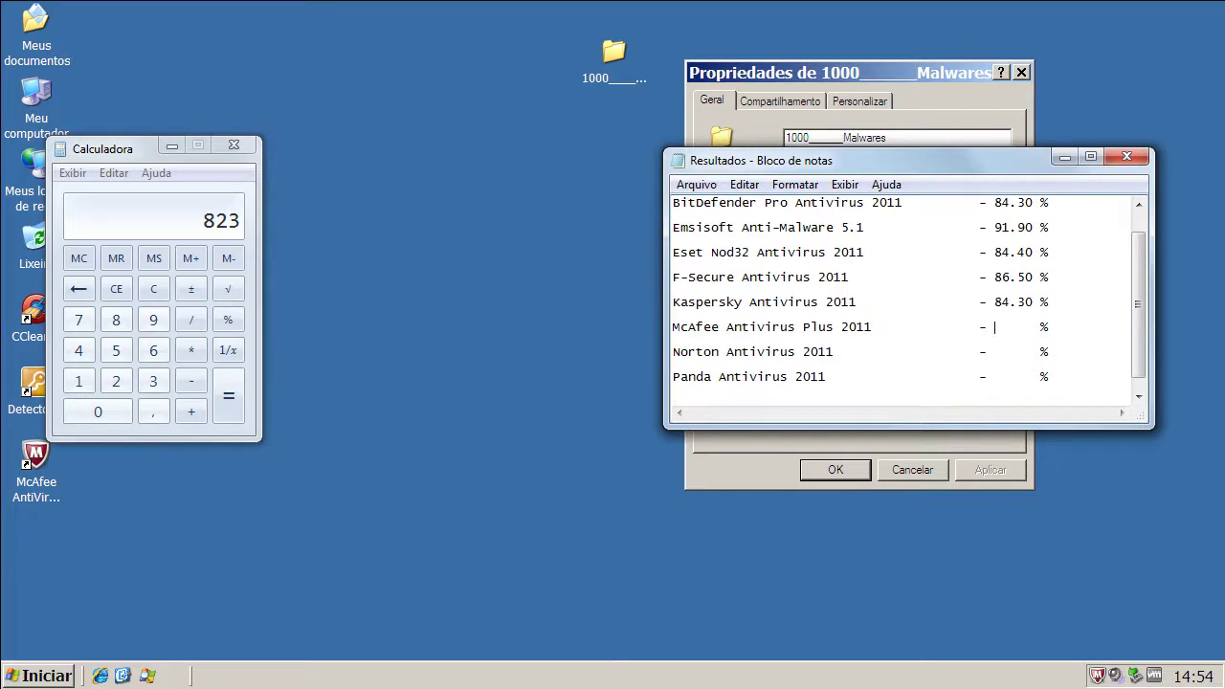
Enter 82.30 as the McAfee Antivirus Plus 2011 percentage in the Resultados Notepad file.
{"action": "type", "text": "82.30"}
{"action": "left_click", "coordinate": [1032, 328]}
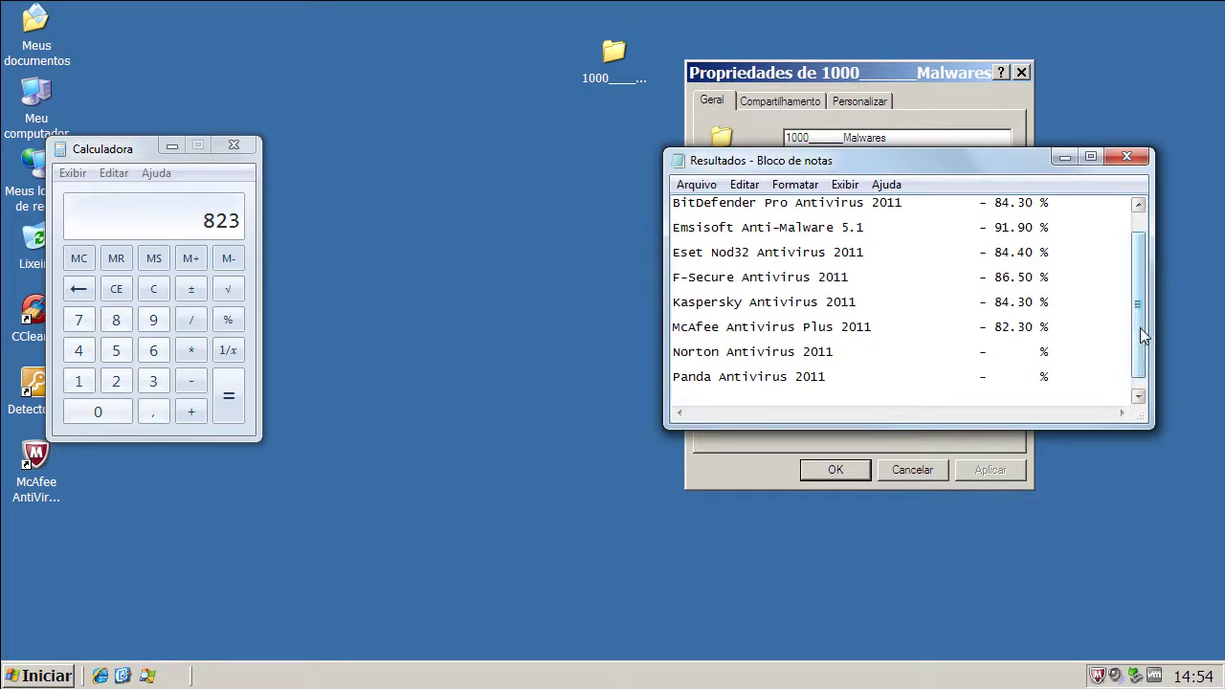
{"action": "left_click_drag", "start_coordinate": [1140, 327], "coordinate": [1142, 338]}
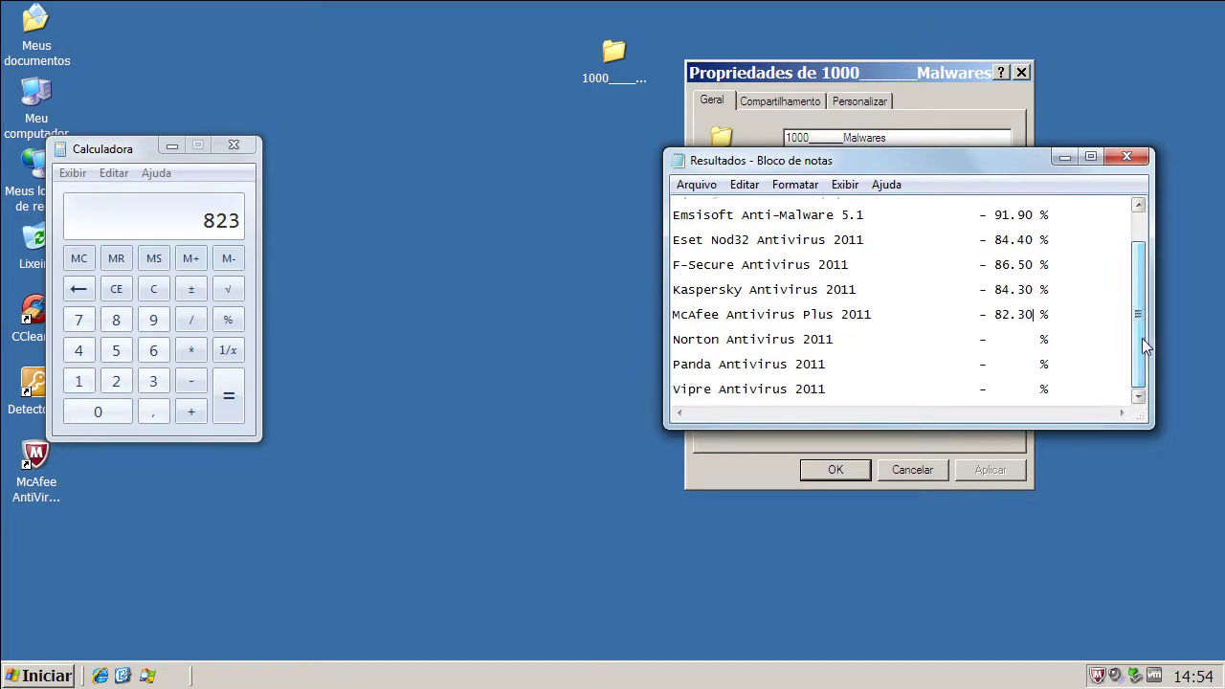